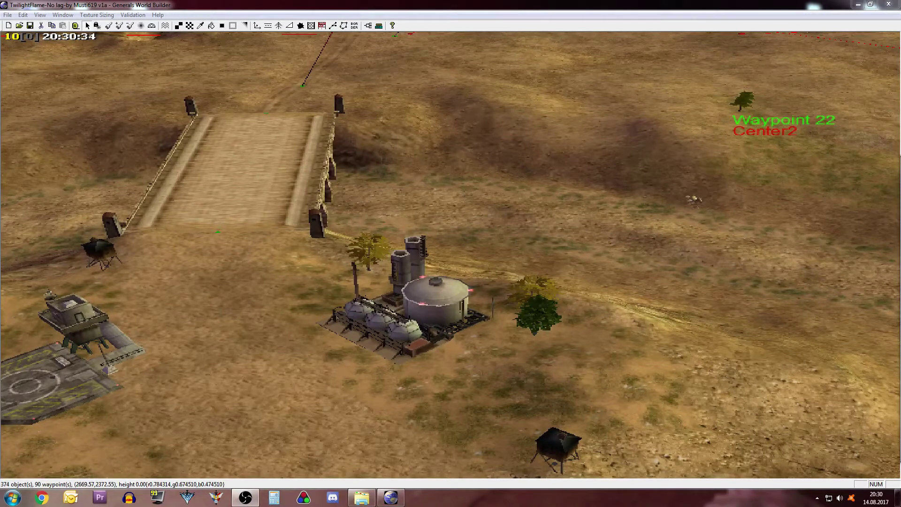
Fill the riverbed across the map with water, including both channels around the central island.
{"action": "mouse_move", "coordinate": [385, 305]}
{"action": "right_mouse_down"}
{"action": "mouse_move", "coordinate": [436, 281]}
{"action": "mouse_move", "coordinate": [554, 256]}
{"action": "right_mouse_up"}
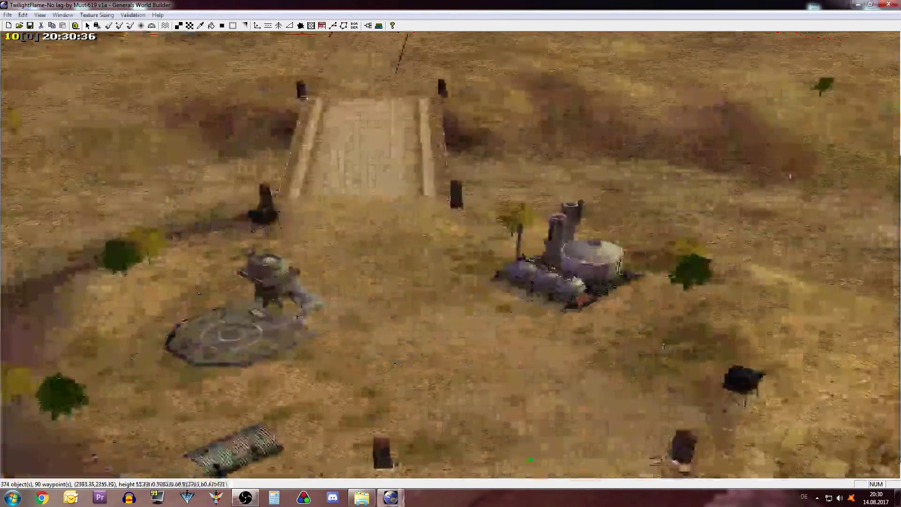
{"action": "right_click_drag", "start_coordinate": [455, 404], "coordinate": [511, 299]}
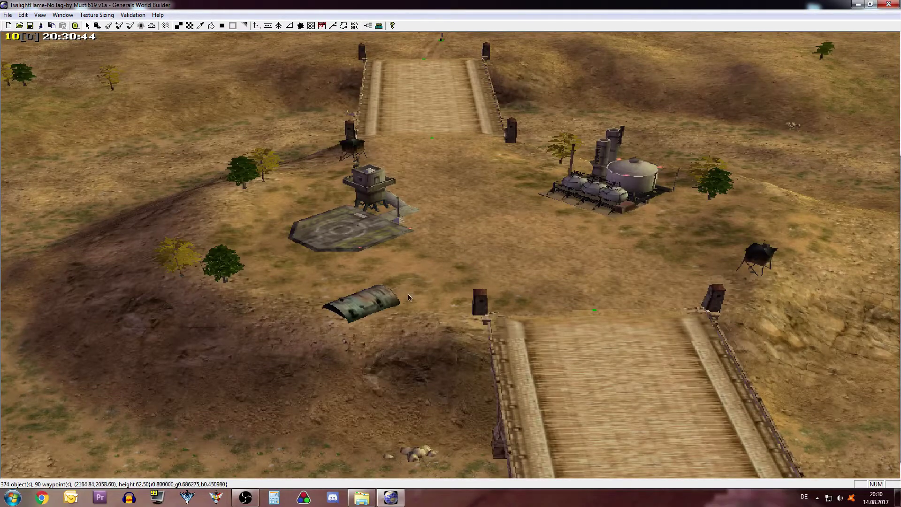
{"action": "right_click_drag", "start_coordinate": [407, 297], "coordinate": [450, 258]}
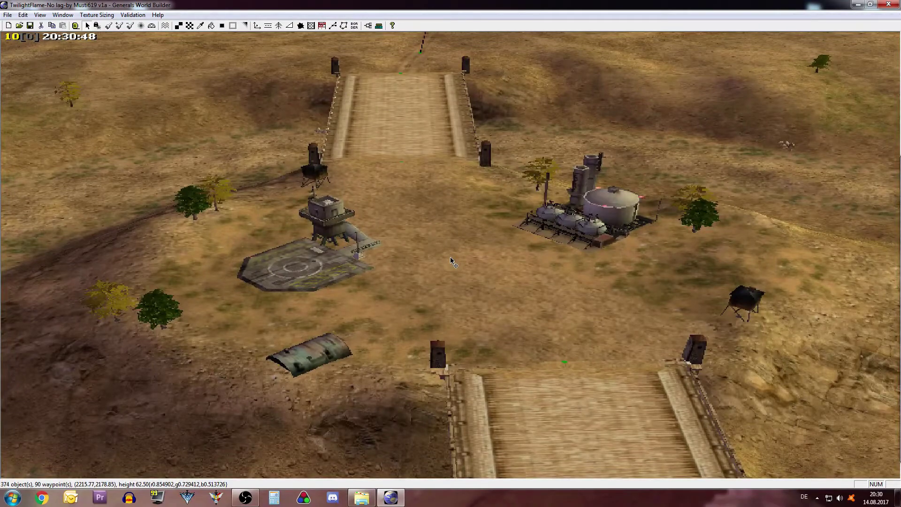
{"action": "scroll", "coordinate": [452, 262], "scroll_direction": "down", "scroll_amount": 8}
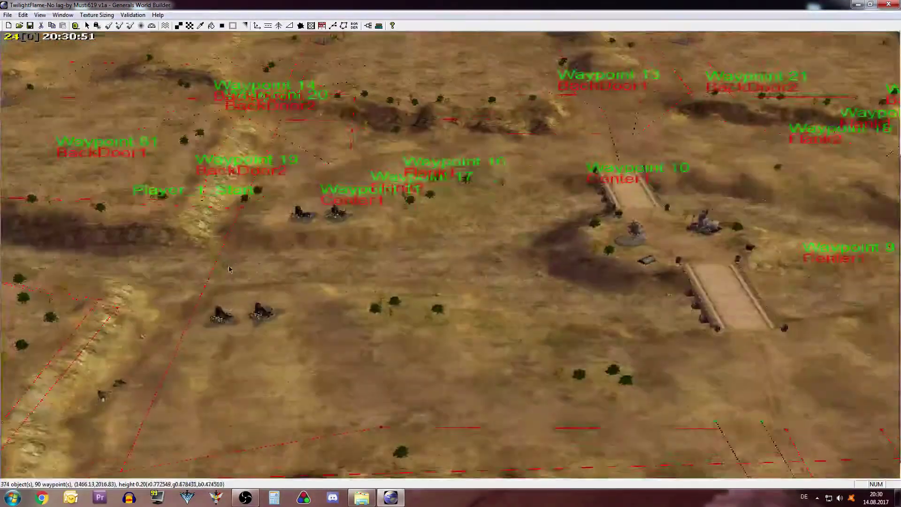
{"action": "right_click_drag", "start_coordinate": [230, 269], "coordinate": [183, 253]}
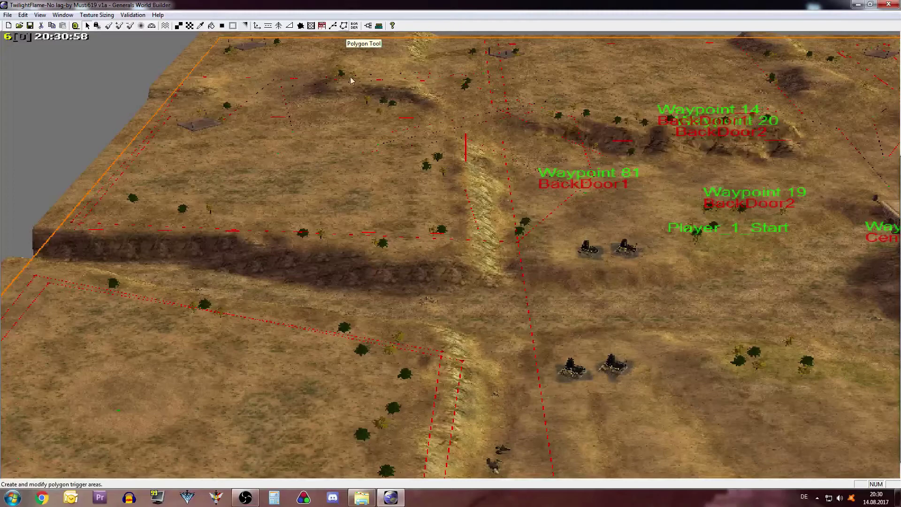
{"action": "key", "text": "ctrl+f"}
{"action": "scroll", "coordinate": [400, 213], "scroll_direction": "down", "scroll_amount": 5}
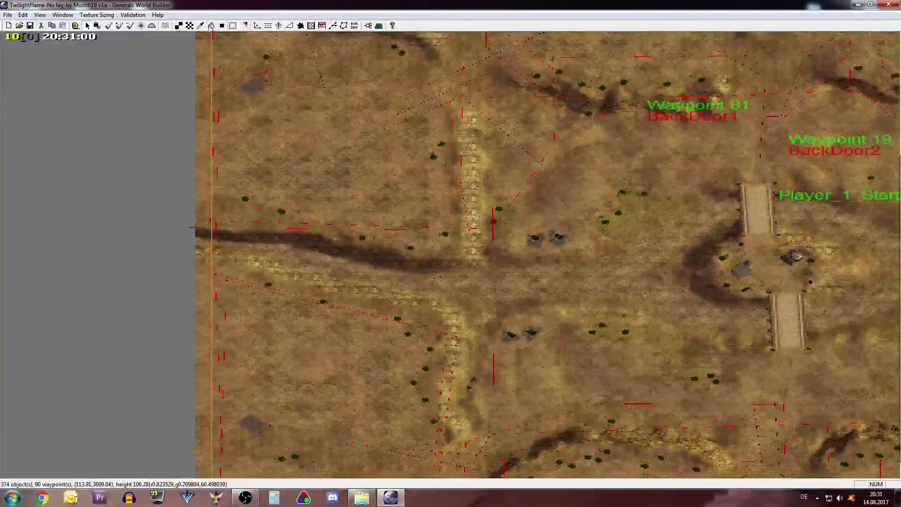
{"action": "left_click", "coordinate": [166, 27]}
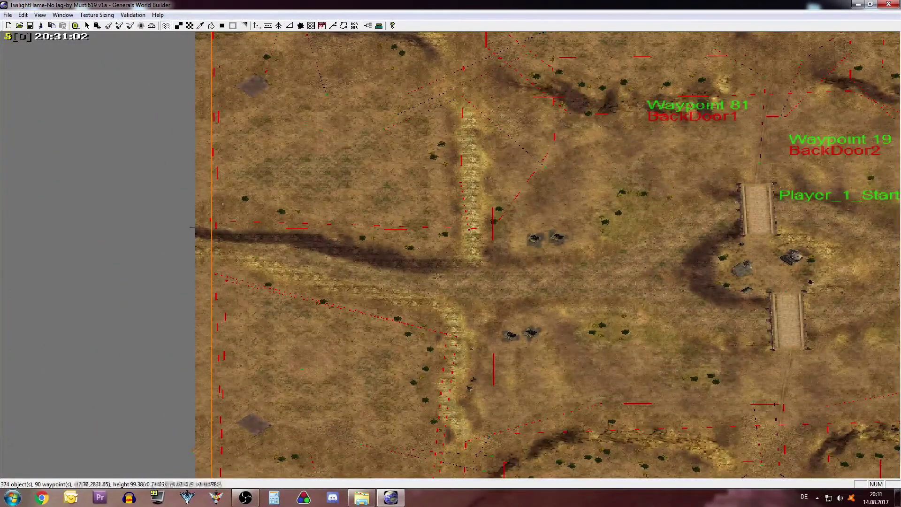
{"action": "right_click_drag", "start_coordinate": [328, 253], "coordinate": [168, 238]}
{"action": "scroll", "coordinate": [332, 258], "scroll_direction": "down", "scroll_amount": 5}
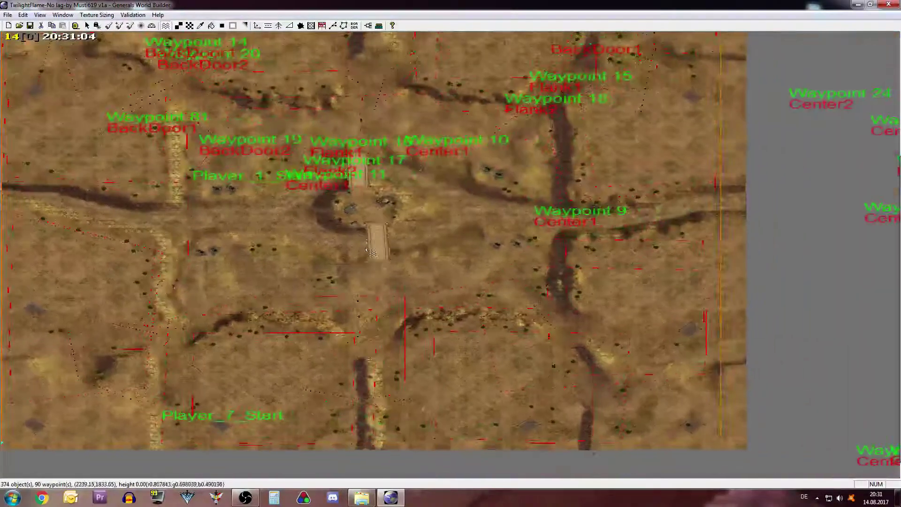
{"action": "scroll", "coordinate": [38, 185], "scroll_direction": "down", "scroll_amount": 1}
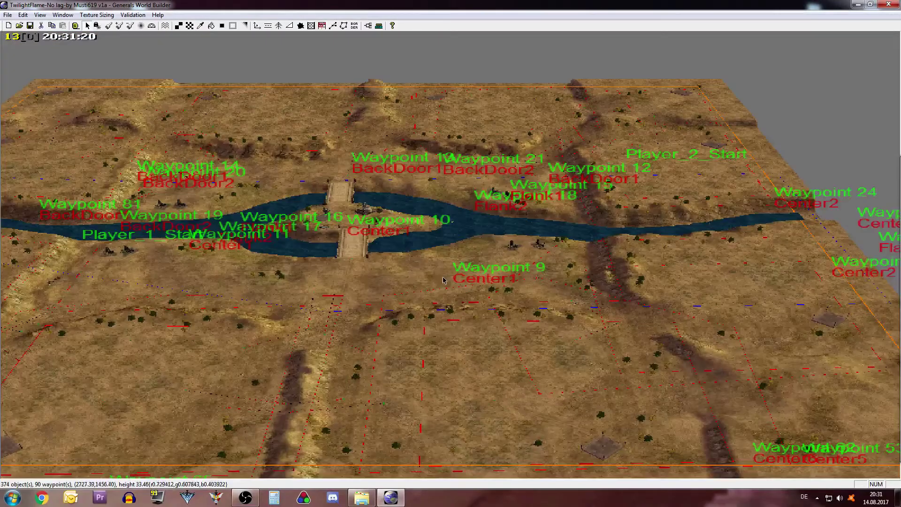
Examine the river's shoreline up close beside the two oil derricks, including the jagged water edge.
{"action": "scroll", "coordinate": [442, 260], "scroll_direction": "up", "scroll_amount": 9}
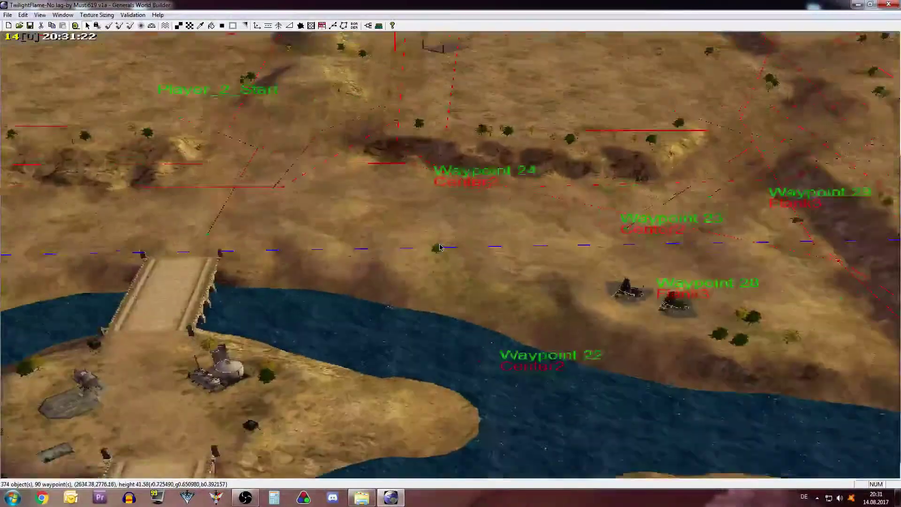
{"action": "scroll", "coordinate": [439, 248], "scroll_direction": "up", "scroll_amount": 2}
{"action": "right_click_drag", "start_coordinate": [441, 248], "coordinate": [57, 305]}
{"action": "right_click_drag", "start_coordinate": [191, 291], "coordinate": [359, 263]}
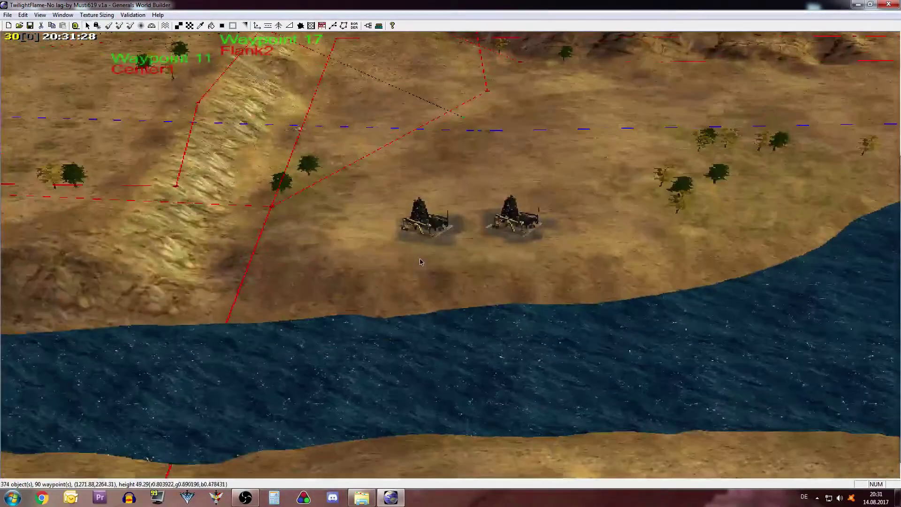
{"action": "scroll", "coordinate": [421, 262], "scroll_direction": "up", "scroll_amount": 3}
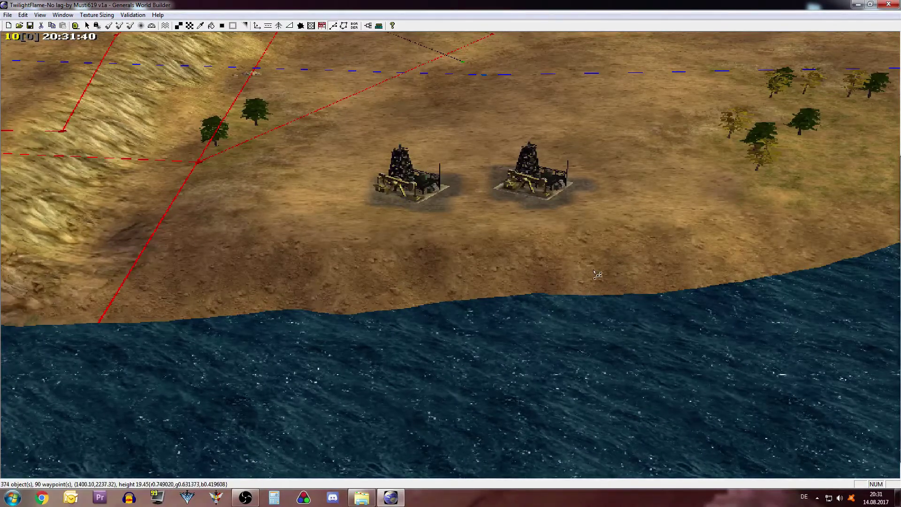
{"action": "right_click_drag", "start_coordinate": [595, 272], "coordinate": [256, 335]}
{"action": "scroll", "coordinate": [328, 332], "scroll_direction": "down", "scroll_amount": 2}
{"action": "middle_click_drag", "start_coordinate": [425, 333], "coordinate": [334, 337]}
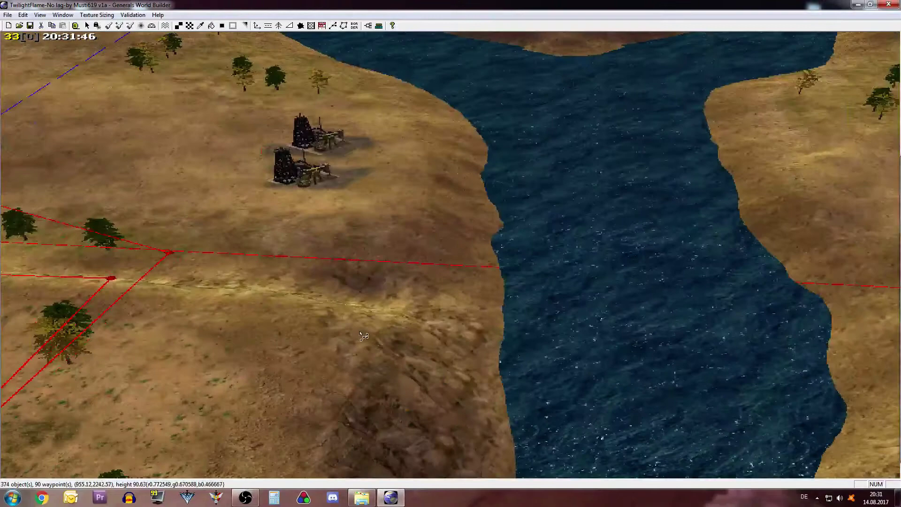
{"action": "right_click_drag", "start_coordinate": [360, 333], "coordinate": [418, 291]}
{"action": "middle_click_drag", "start_coordinate": [418, 292], "coordinate": [432, 295]}
{"action": "scroll", "coordinate": [441, 328], "scroll_direction": "up", "scroll_amount": 3}
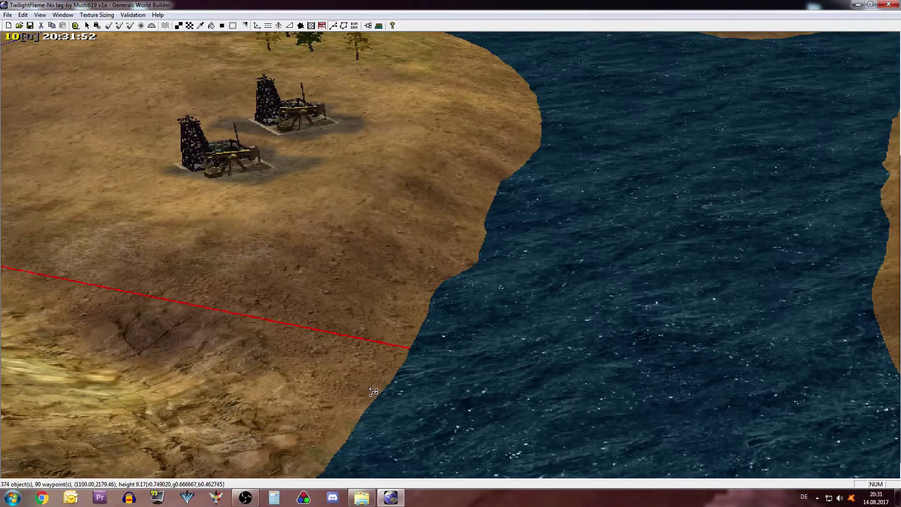
Activate terrain smoothing, ignore the assertion failure and choose to ignore this crash from now on.
{"action": "left_click", "coordinate": [166, 27]}
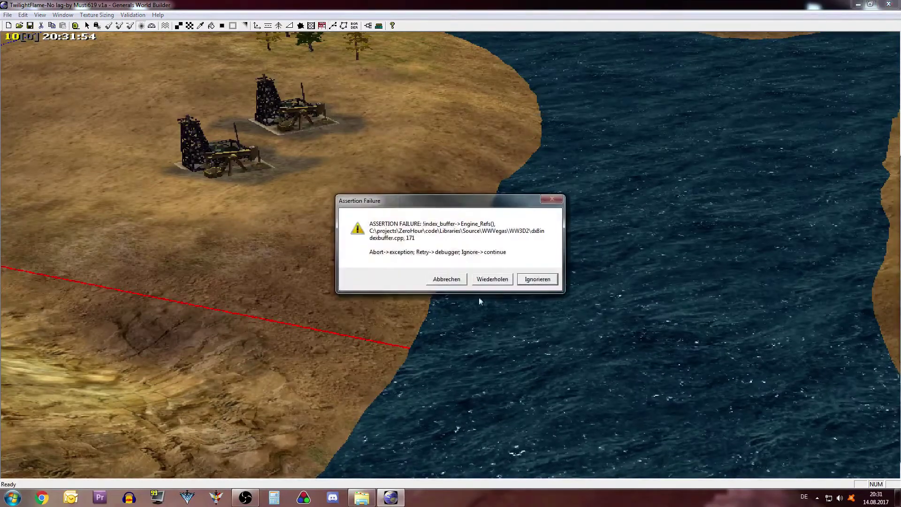
{"action": "left_click", "coordinate": [539, 278]}
{"action": "left_click", "coordinate": [438, 266]}
{"action": "left_click", "coordinate": [539, 278]}
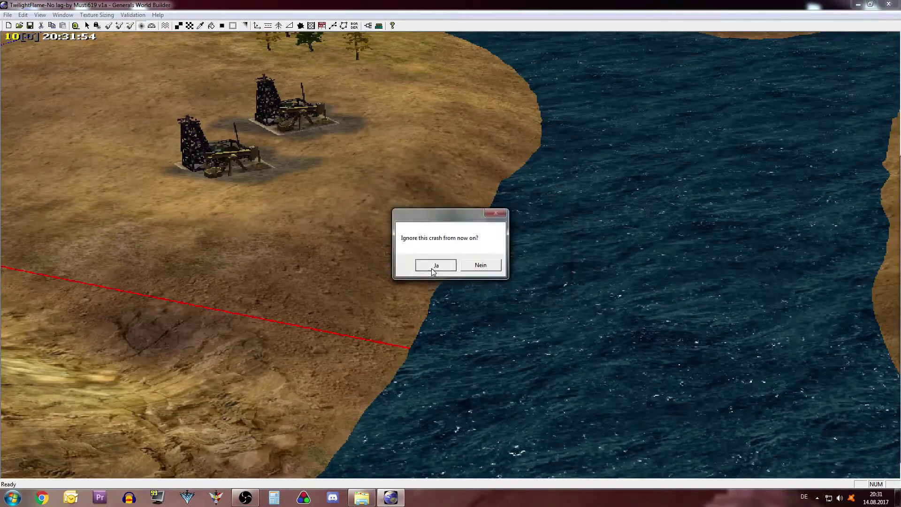
{"action": "left_click", "coordinate": [438, 266]}
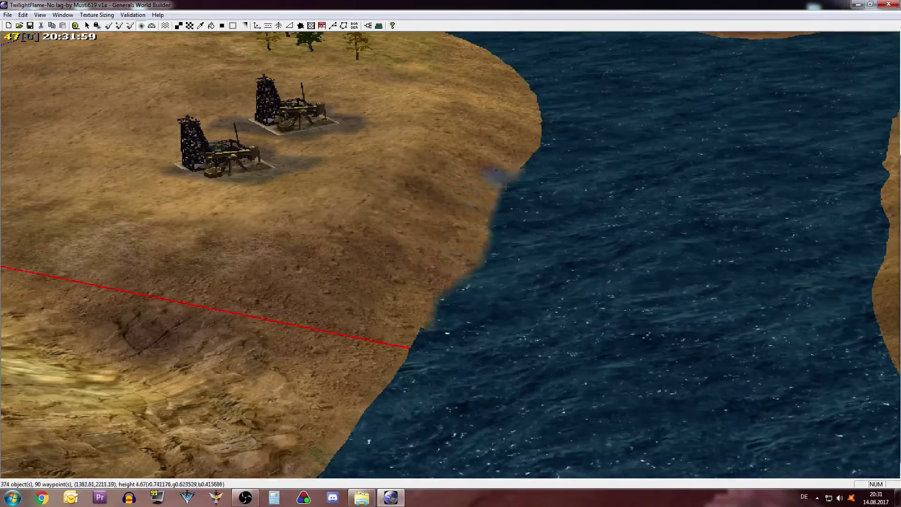
Smooth the terrain along the riverbank from the two oil derricks up to the stone bridge.
{"action": "right_click_drag", "start_coordinate": [469, 197], "coordinate": [419, 302]}
{"action": "left_click_drag", "start_coordinate": [528, 144], "coordinate": [508, 122]}
{"action": "right_click_drag", "start_coordinate": [508, 122], "coordinate": [460, 203]}
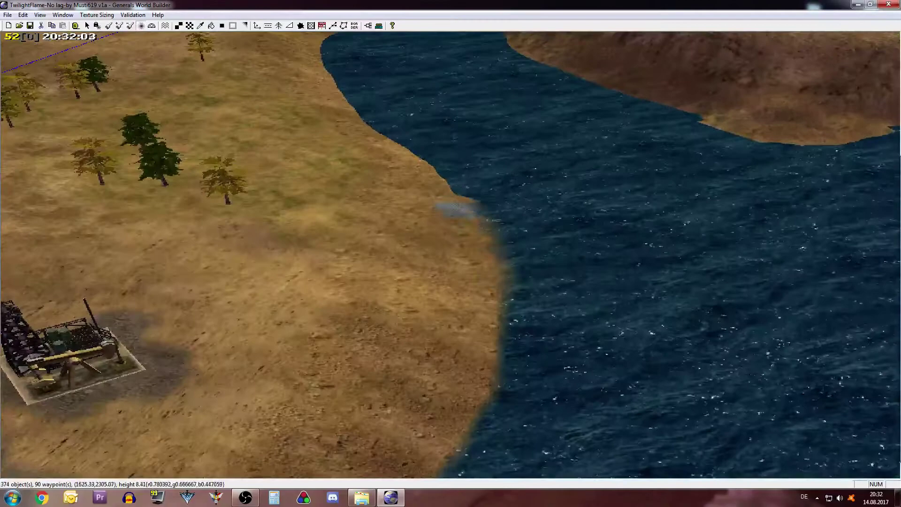
{"action": "left_click_drag", "start_coordinate": [460, 203], "coordinate": [344, 89]}
{"action": "right_click_drag", "start_coordinate": [344, 89], "coordinate": [303, 216]}
{"action": "mouse_move", "coordinate": [305, 233]}
{"action": "left_mouse_down"}
{"action": "mouse_move", "coordinate": [278, 223]}
{"action": "mouse_move", "coordinate": [316, 92]}
{"action": "left_mouse_up"}
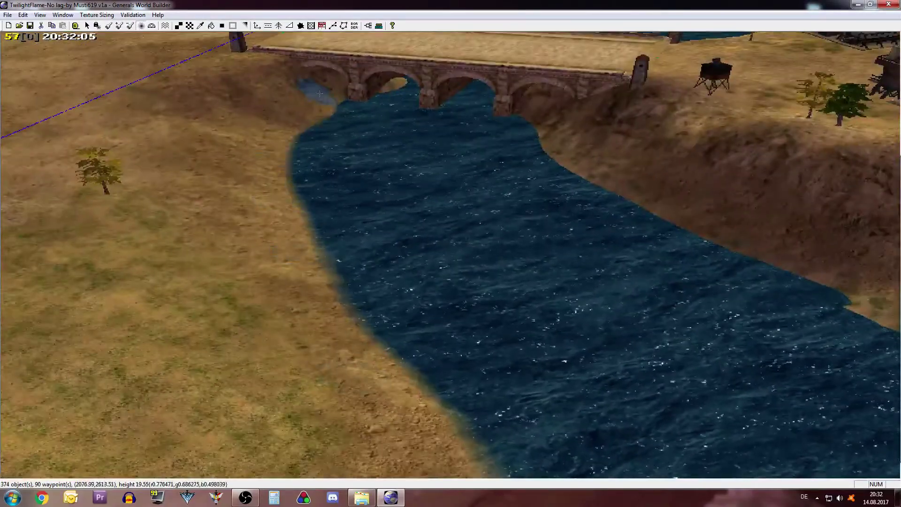
{"action": "right_click_drag", "start_coordinate": [306, 263], "coordinate": [401, 327]}
{"action": "right_click_drag", "start_coordinate": [301, 441], "coordinate": [404, 323]}
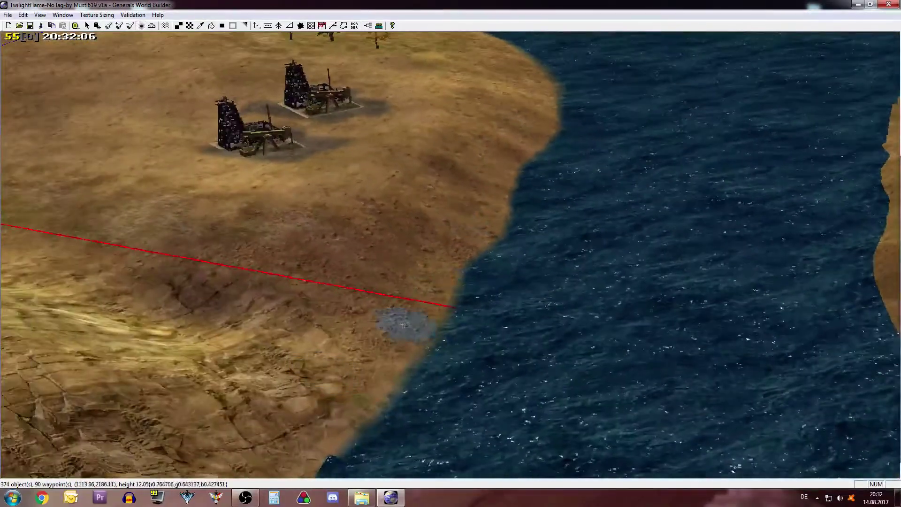
Smooth the opposite riverbank's shoreline up to the other bridge.
{"action": "right_click_drag", "start_coordinate": [611, 324], "coordinate": [423, 333]}
{"action": "middle_click_drag", "start_coordinate": [422, 334], "coordinate": [629, 371]}
{"action": "mouse_move", "coordinate": [676, 399]}
{"action": "left_mouse_down"}
{"action": "mouse_move", "coordinate": [634, 303]}
{"action": "mouse_move", "coordinate": [462, 146]}
{"action": "left_mouse_up"}
{"action": "right_click_drag", "start_coordinate": [570, 337], "coordinate": [467, 288]}
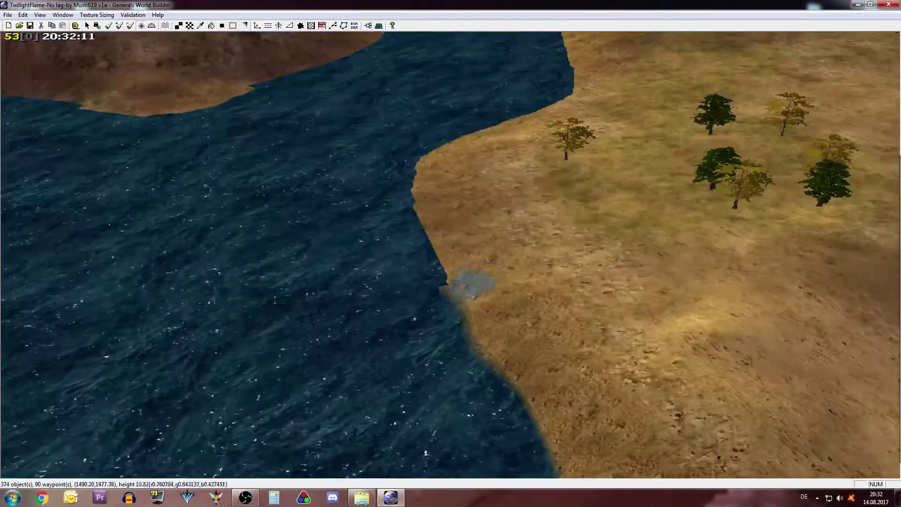
{"action": "left_click_drag", "start_coordinate": [579, 98], "coordinate": [568, 58]}
{"action": "right_click_drag", "start_coordinate": [561, 347], "coordinate": [596, 178]}
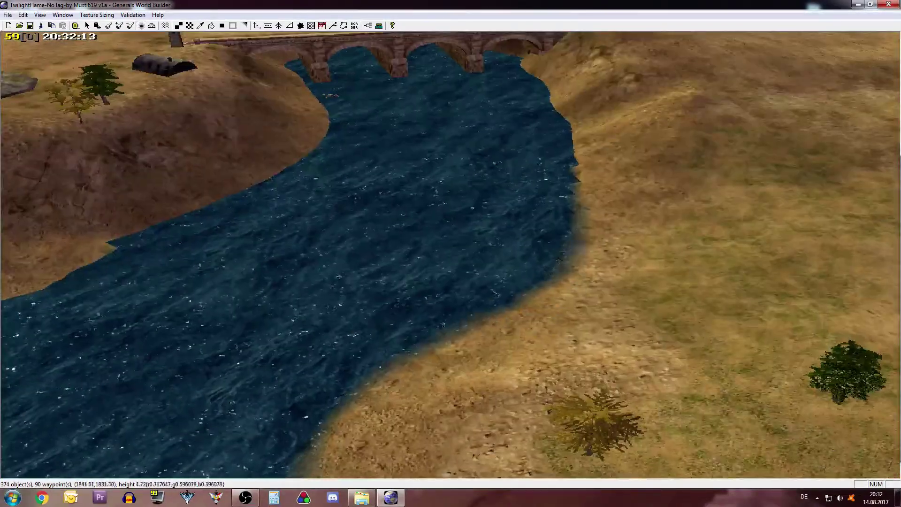
{"action": "left_click_drag", "start_coordinate": [577, 155], "coordinate": [523, 63]}
Smooth the shoreline around the tip and side of the central island.
{"action": "right_click_drag", "start_coordinate": [507, 221], "coordinate": [282, 186]}
{"action": "mouse_move", "coordinate": [493, 155]}
{"action": "left_mouse_down"}
{"action": "mouse_move", "coordinate": [378, 305]}
{"action": "mouse_move", "coordinate": [159, 296]}
{"action": "left_mouse_up"}
{"action": "right_click_drag", "start_coordinate": [273, 378], "coordinate": [115, 379]}
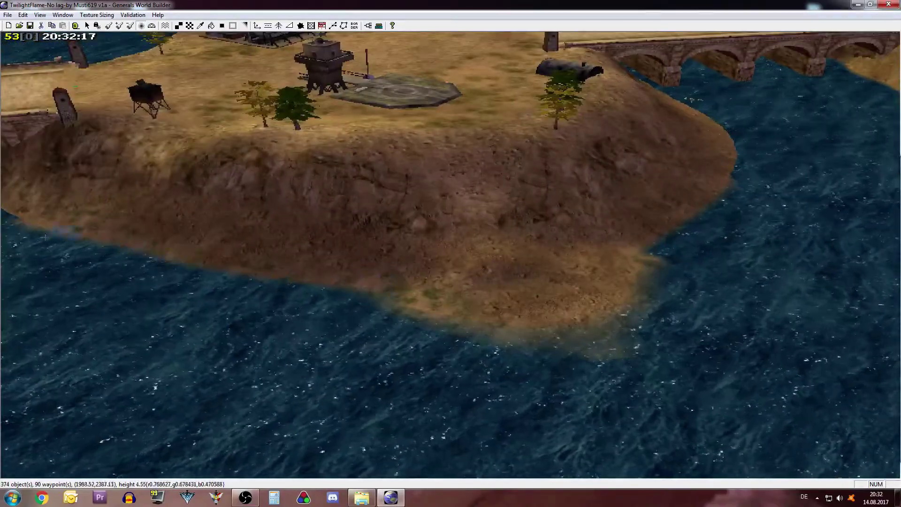
Start a linked waypoint path along the water's edge beside the two oil derricks.
{"action": "right_click_drag", "start_coordinate": [535, 301], "coordinate": [522, 61]}
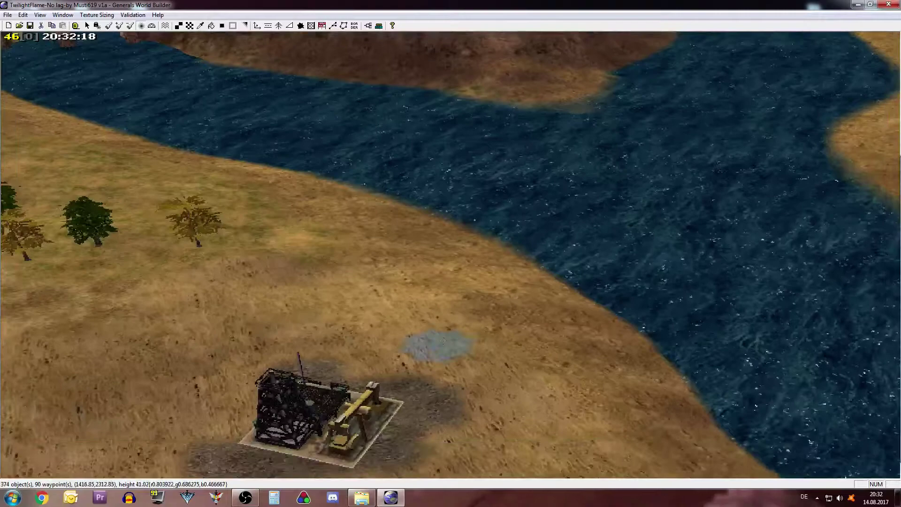
{"action": "middle_click_drag", "start_coordinate": [435, 346], "coordinate": [563, 345]}
{"action": "right_click_drag", "start_coordinate": [563, 345], "coordinate": [125, 423]}
{"action": "middle_click_drag", "start_coordinate": [125, 423], "coordinate": [397, 300]}
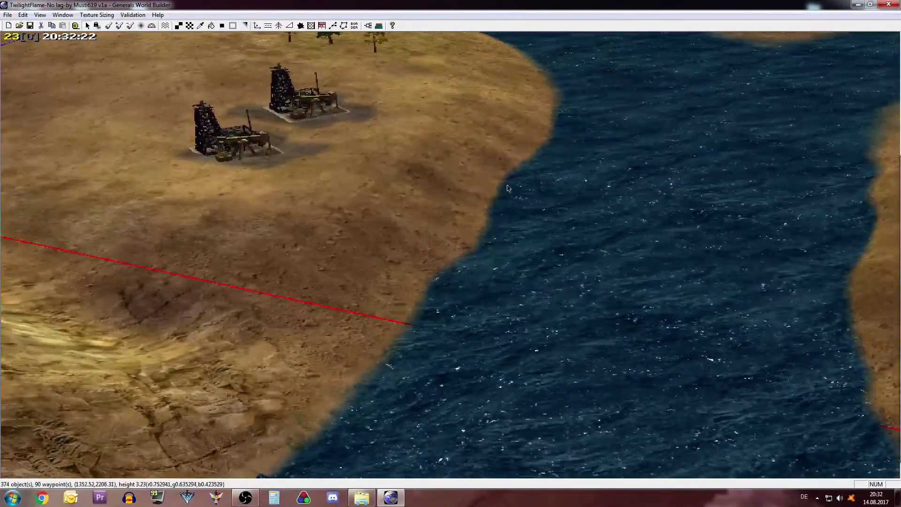
{"action": "left_click", "coordinate": [333, 25]}
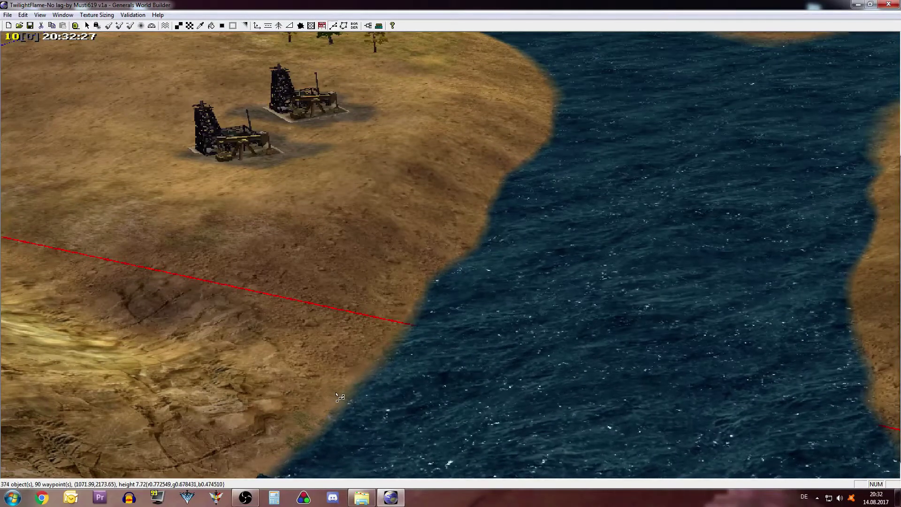
{"action": "left_click", "coordinate": [416, 293]}
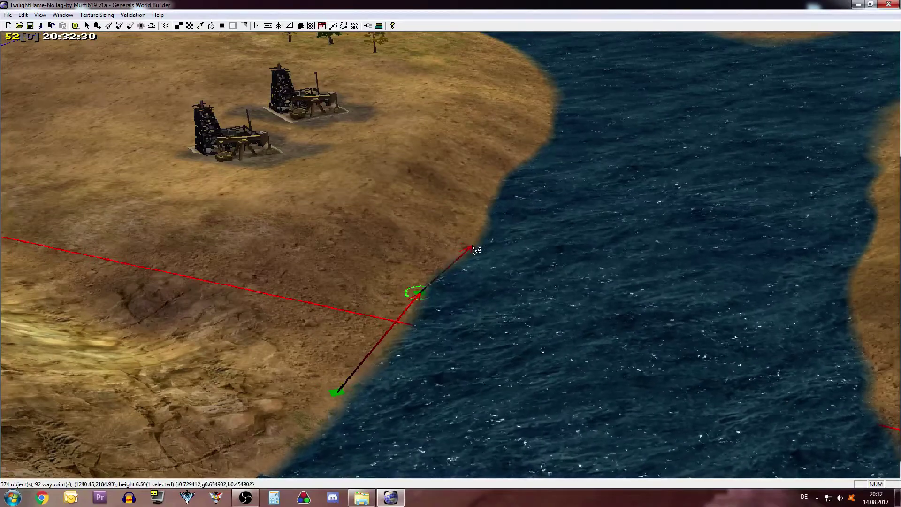
{"action": "left_click_drag", "start_coordinate": [475, 246], "coordinate": [499, 182]}
{"action": "right_click_drag", "start_coordinate": [499, 182], "coordinate": [525, 162]}
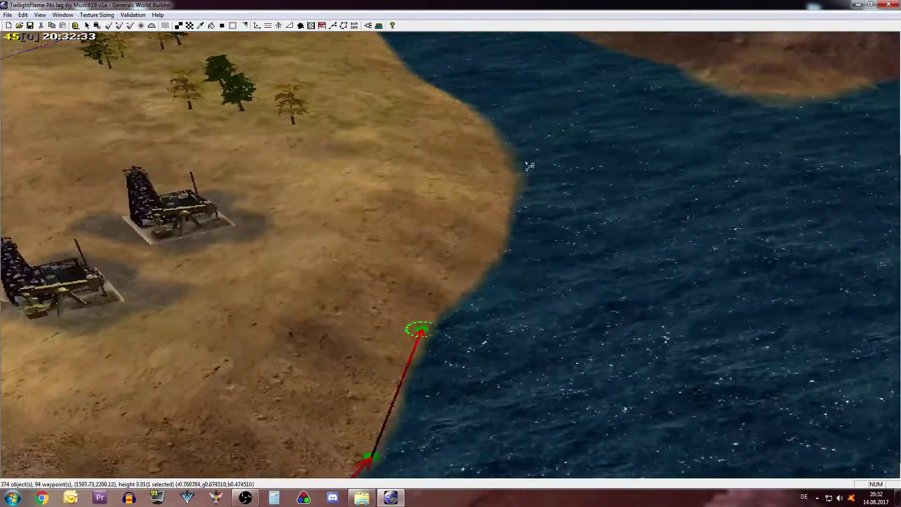
{"action": "left_click", "coordinate": [488, 268]}
Extend the waypoint path along the curving shoreline past the trees towards the stone bridge.
{"action": "scroll", "coordinate": [486, 273], "scroll_direction": "up", "scroll_amount": 2}
{"action": "left_click_drag", "start_coordinate": [456, 346], "coordinate": [475, 275]}
{"action": "right_click_drag", "start_coordinate": [474, 274], "coordinate": [460, 255]}
{"action": "left_click_drag", "start_coordinate": [494, 364], "coordinate": [494, 281]}
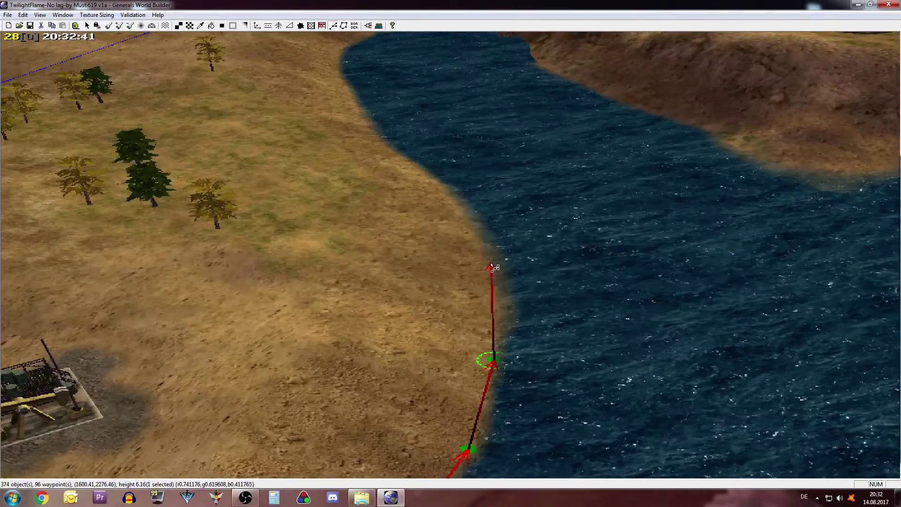
{"action": "left_click_drag", "start_coordinate": [472, 218], "coordinate": [449, 186]}
{"action": "key", "text": "Up"}
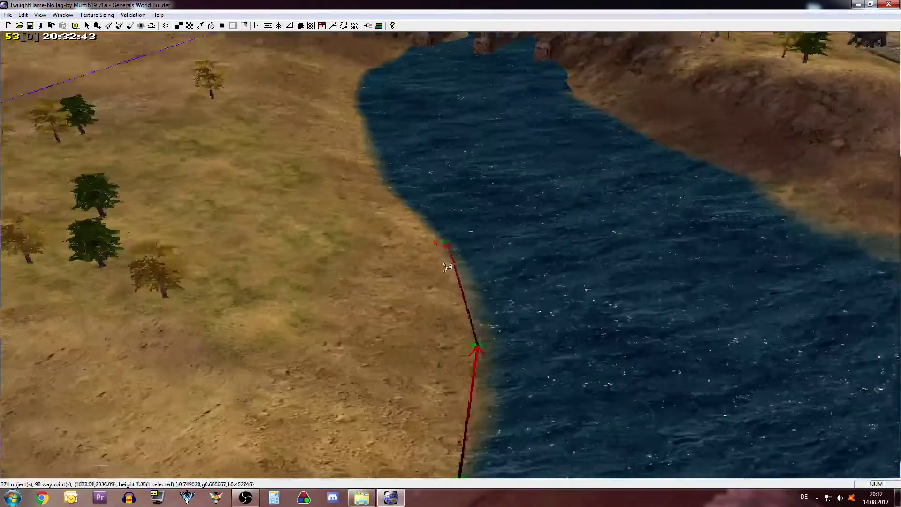
{"action": "right_click_drag", "start_coordinate": [465, 242], "coordinate": [465, 247]}
{"action": "left_click_drag", "start_coordinate": [452, 290], "coordinate": [456, 149]}
{"action": "key", "text": "Up"}
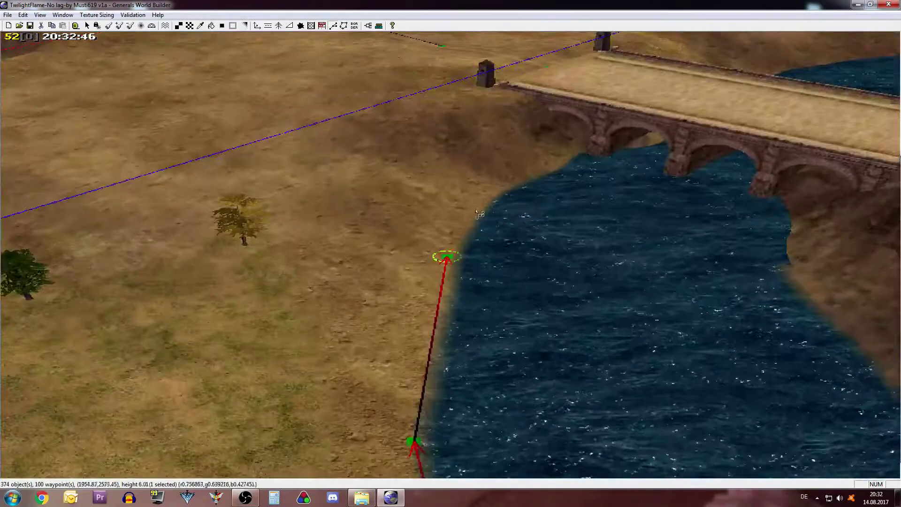
{"action": "mouse_move", "coordinate": [445, 257]}
{"action": "left_mouse_down"}
{"action": "mouse_move", "coordinate": [499, 200]}
{"action": "mouse_move", "coordinate": [488, 195]}
{"action": "left_mouse_up"}
Select the first waypoint of the shoreline path and name it CoastStart2 in its Waypoint Options.
{"action": "right_click_drag", "start_coordinate": [488, 234], "coordinate": [267, 340]}
{"action": "right_click", "coordinate": [204, 324]}
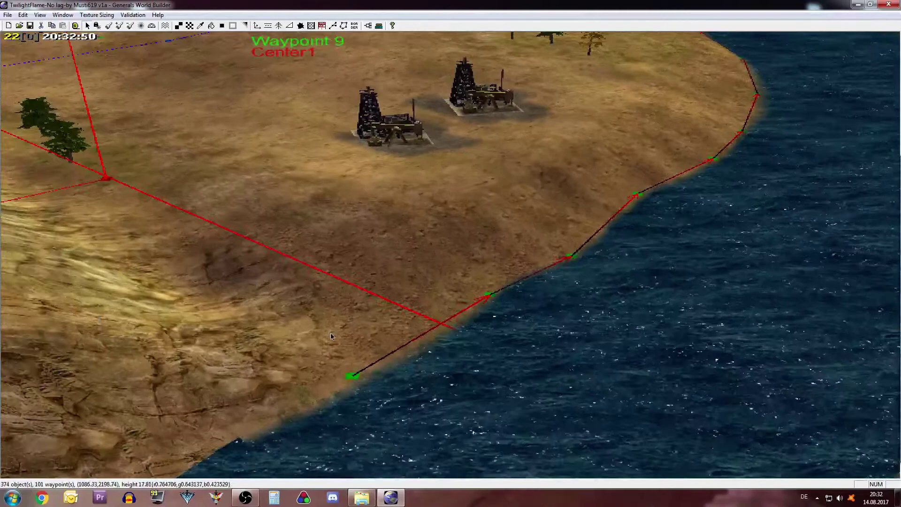
{"action": "middle_click_drag", "start_coordinate": [267, 341], "coordinate": [425, 314]}
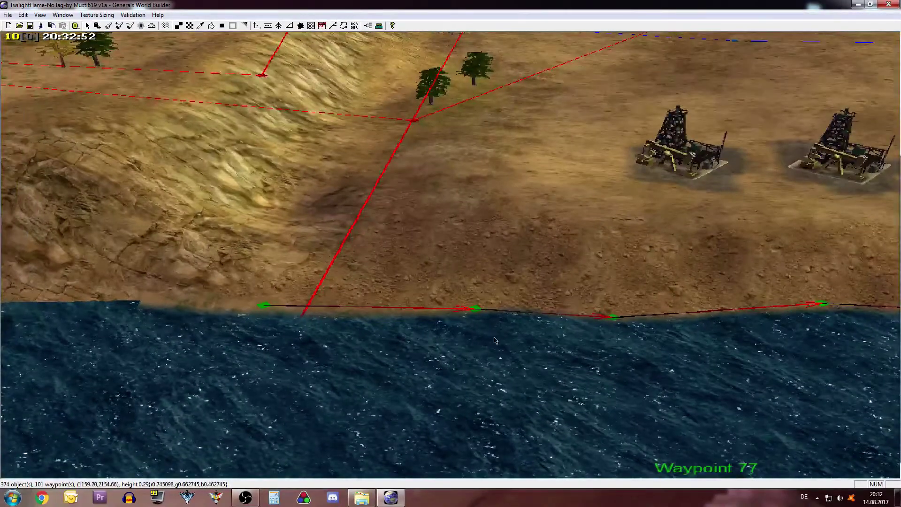
{"action": "right_click_drag", "start_coordinate": [209, 307], "coordinate": [264, 314]}
{"action": "scroll", "coordinate": [272, 326], "scroll_direction": "up", "scroll_amount": 3}
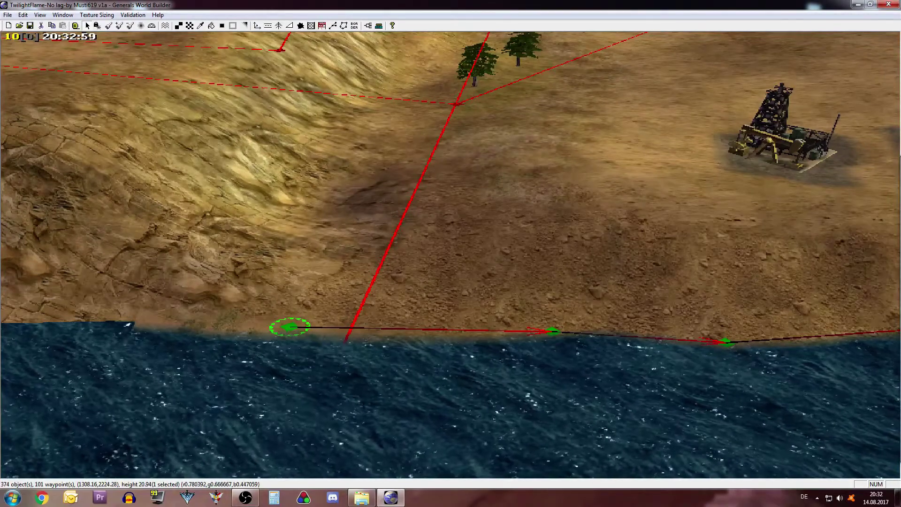
{"action": "left_click_drag", "start_coordinate": [900, 170], "coordinate": [478, 188]}
{"action": "left_click", "coordinate": [605, 182]}
{"action": "type", "text": "CoastStart2"}
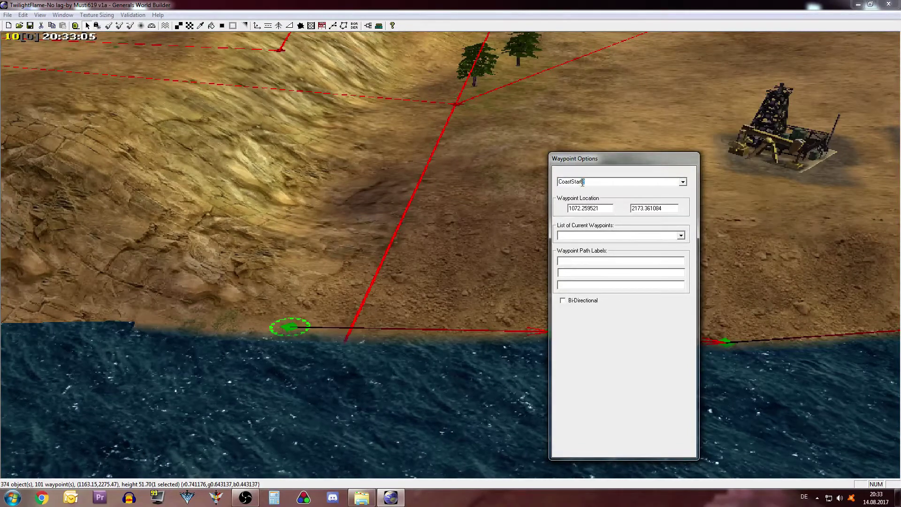
Change the first shoreline waypoint's name to CoastStart1.
{"action": "type", "text": "1"}
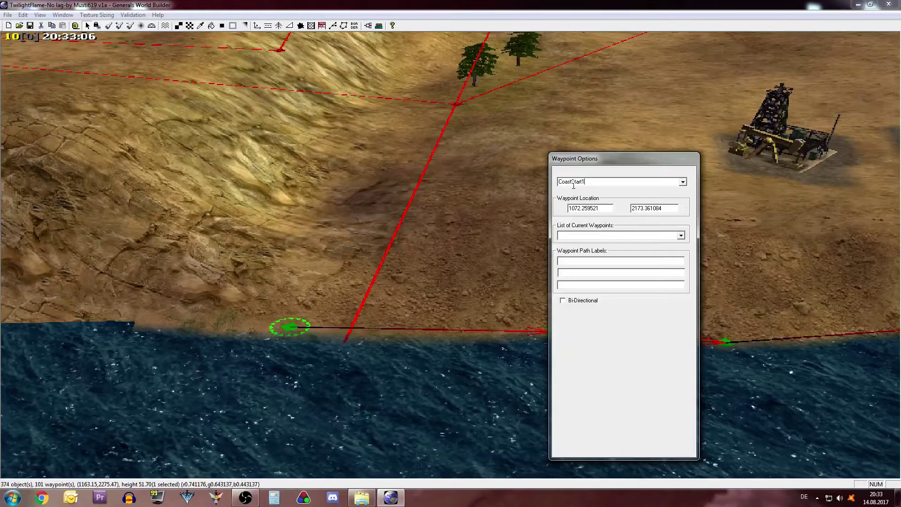
{"action": "left_click", "coordinate": [590, 235]}
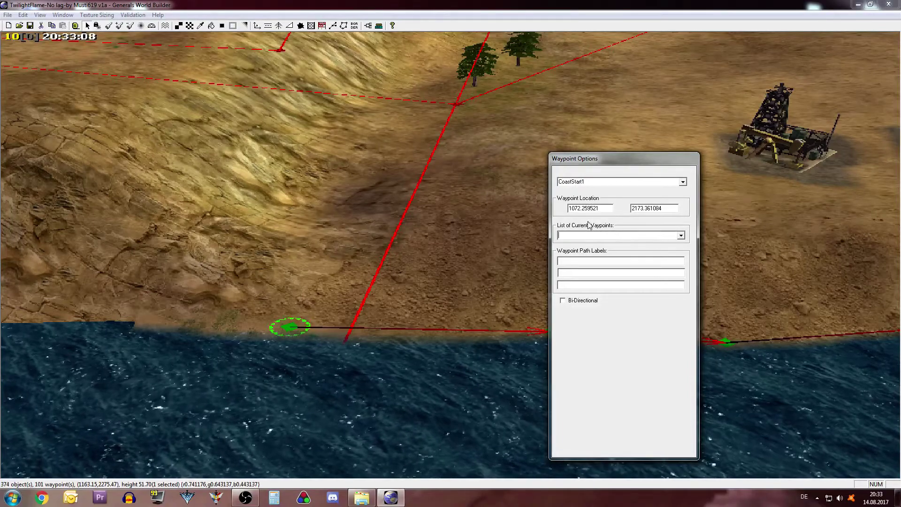
{"action": "left_click", "coordinate": [477, 218]}
Try to name the last waypoint of the shoreline path near the stone bridge CoastEnd1.
{"action": "right_click_drag", "start_coordinate": [458, 253], "coordinate": [612, 228]}
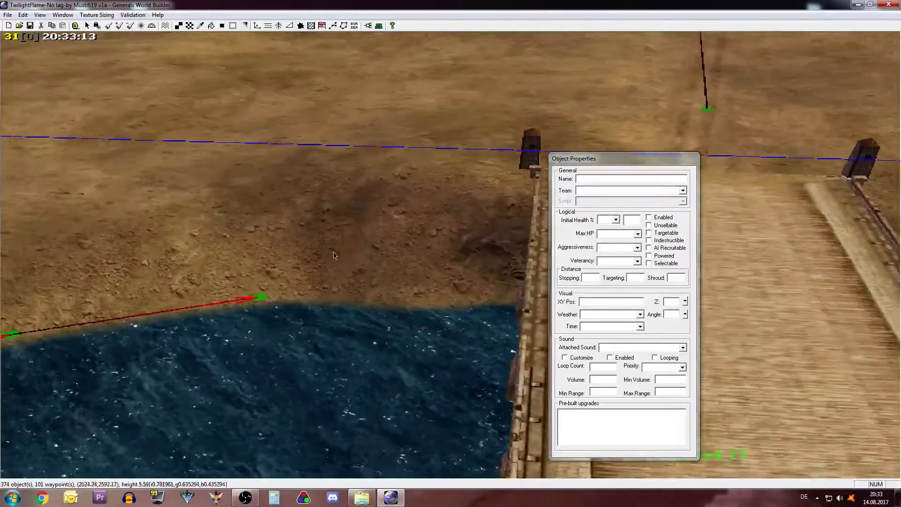
{"action": "right_click_drag", "start_coordinate": [333, 255], "coordinate": [310, 252]}
{"action": "left_click", "coordinate": [399, 319]}
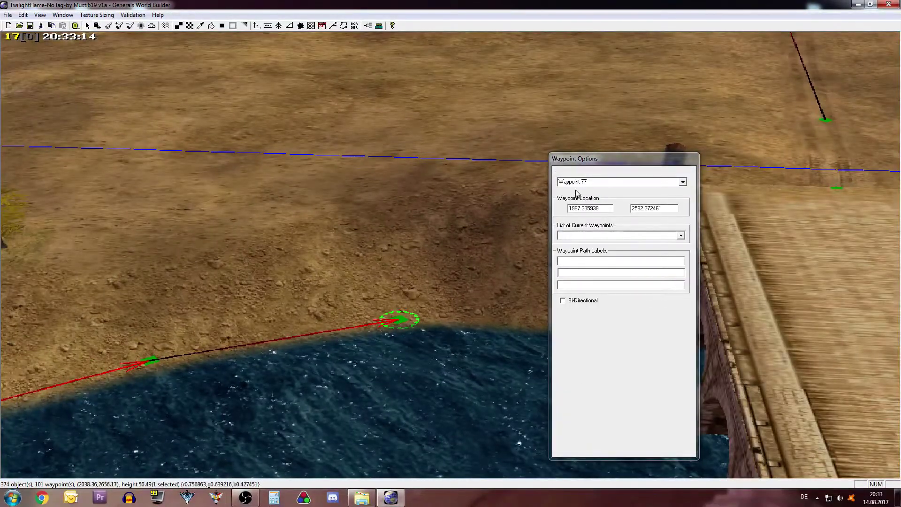
{"action": "type", "text": "CoastStart2"}
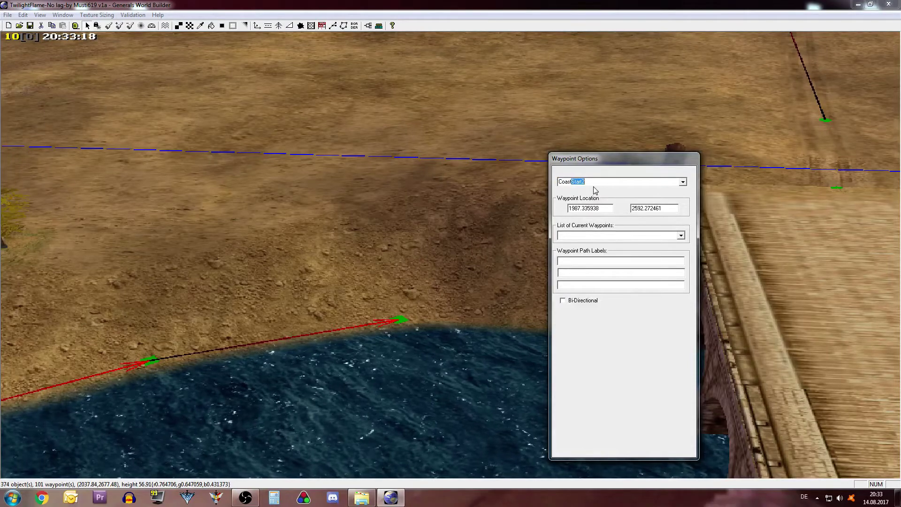
{"action": "type", "text": "End1"}
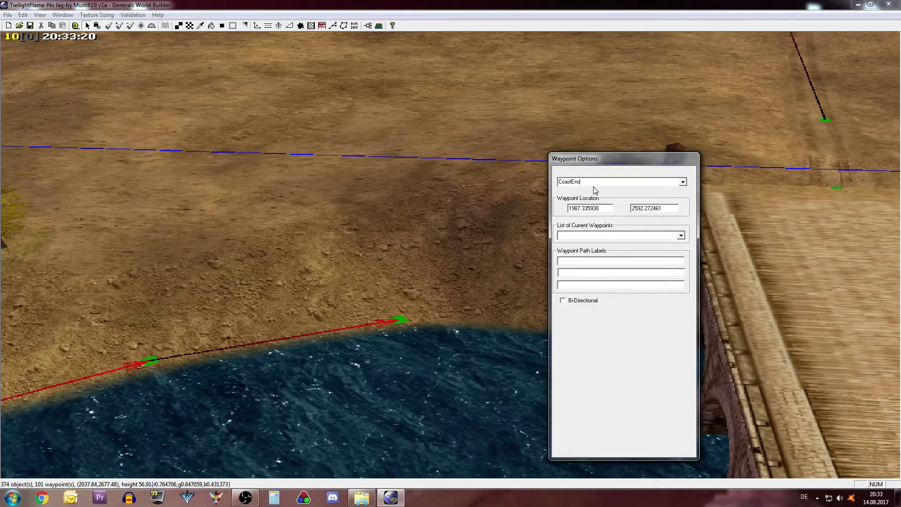
{"action": "left_click", "coordinate": [483, 218]}
{"action": "scroll", "coordinate": [444, 230], "scroll_direction": "down", "scroll_amount": 4}
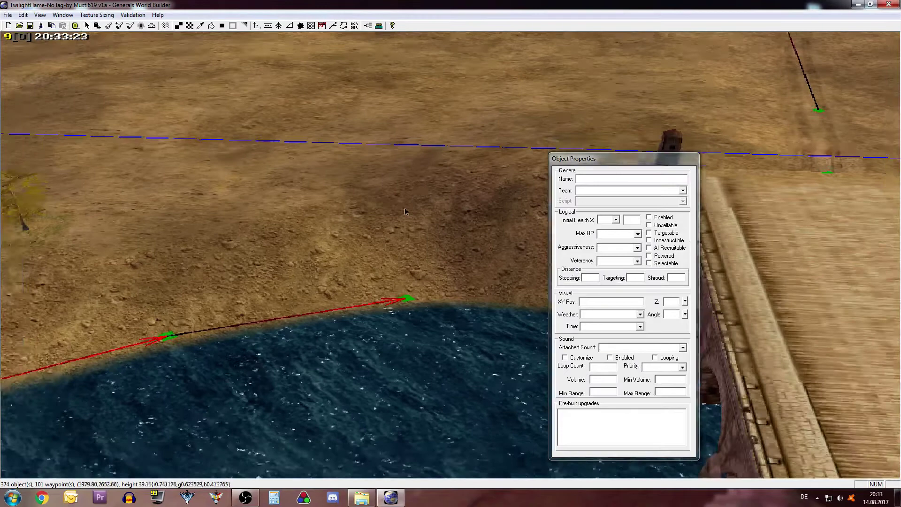
Name the path's last waypoint beside the stone bridge CoastEnd1 and copy that name.
{"action": "left_click", "coordinate": [434, 225]}
{"action": "scroll", "coordinate": [434, 225], "scroll_direction": "up", "scroll_amount": 3}
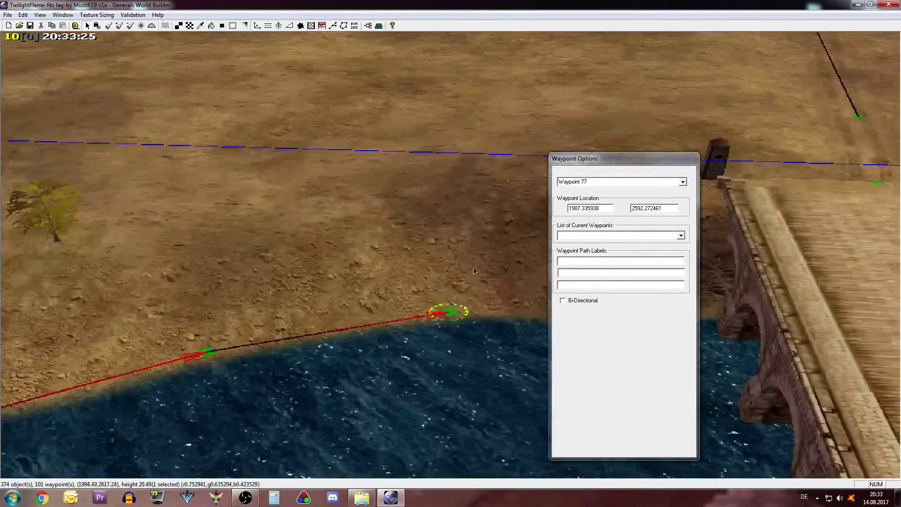
{"action": "left_click", "coordinate": [442, 282]}
{"action": "left_click", "coordinate": [448, 312]}
{"action": "double_click", "coordinate": [570, 181]}
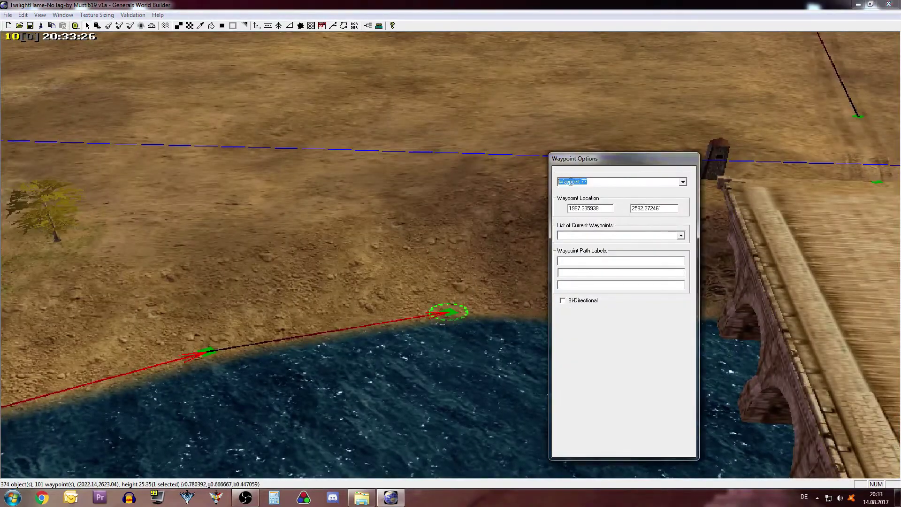
{"action": "type", "text": "CoastStart2"}
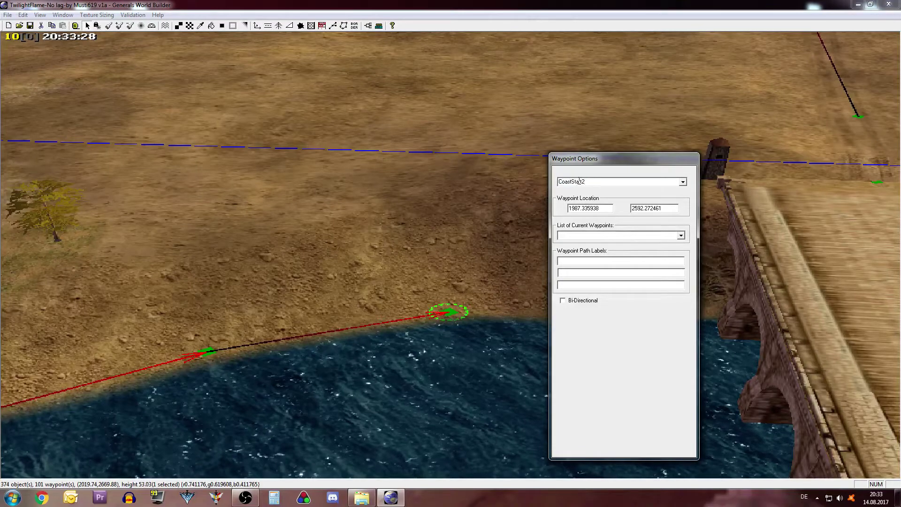
{"action": "key", "text": "BackSpace"}
{"action": "key", "text": "BackSpace"}
{"action": "type", "text": "E"}
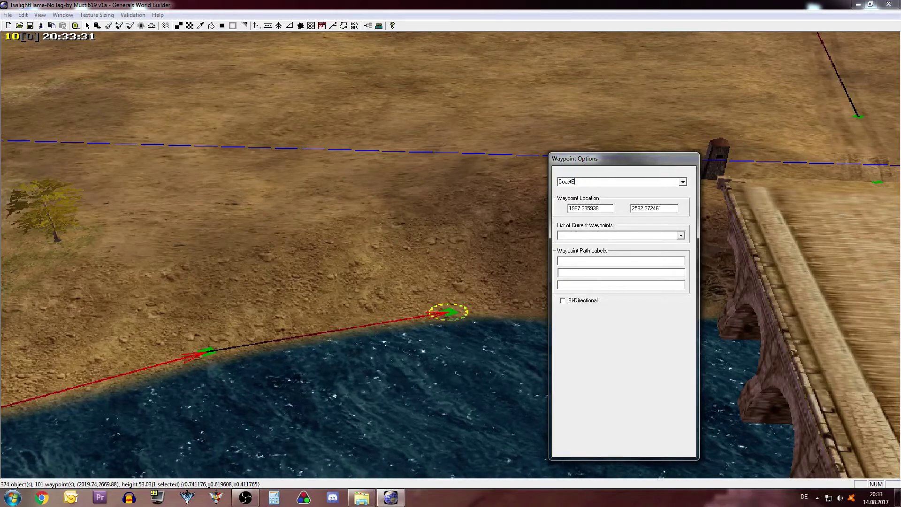
{"action": "type", "text": "nd1"}
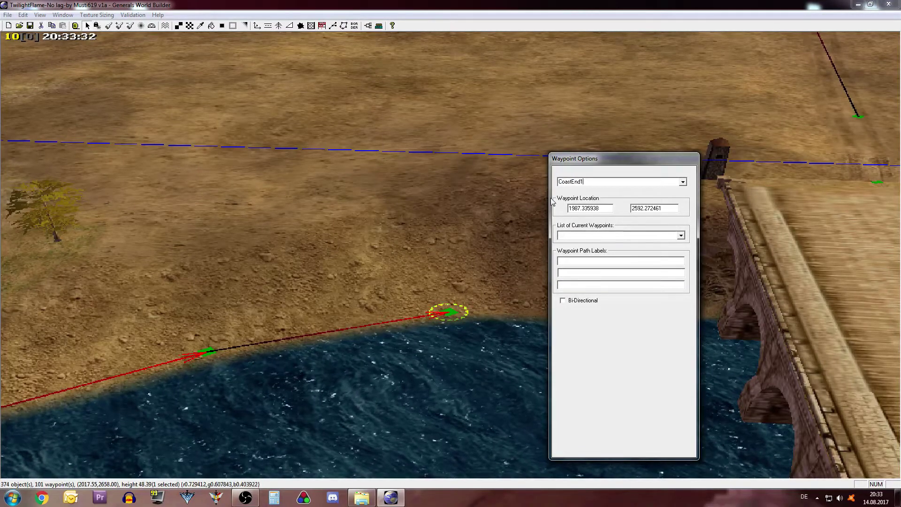
{"action": "left_click_drag", "start_coordinate": [589, 185], "coordinate": [519, 184]}
{"action": "key", "text": "ctrl+c"}
{"action": "left_click", "coordinate": [463, 287]}
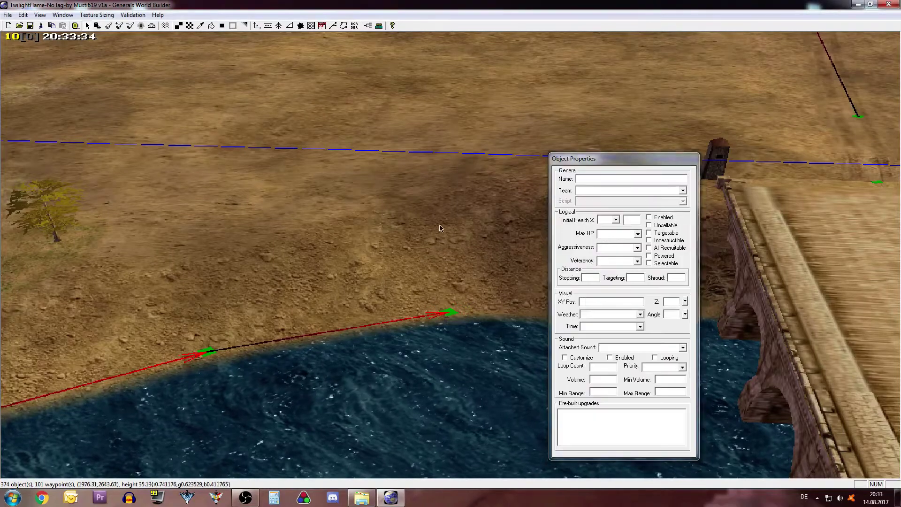
Check the names of the shoreline path's last and first waypoints.
{"action": "left_click", "coordinate": [440, 313]}
{"action": "left_click", "coordinate": [474, 282]}
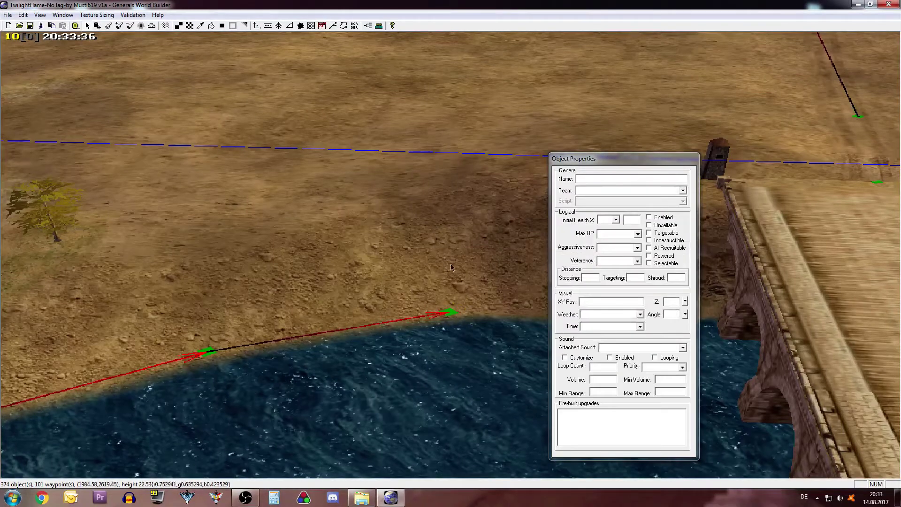
{"action": "left_click", "coordinate": [443, 314]}
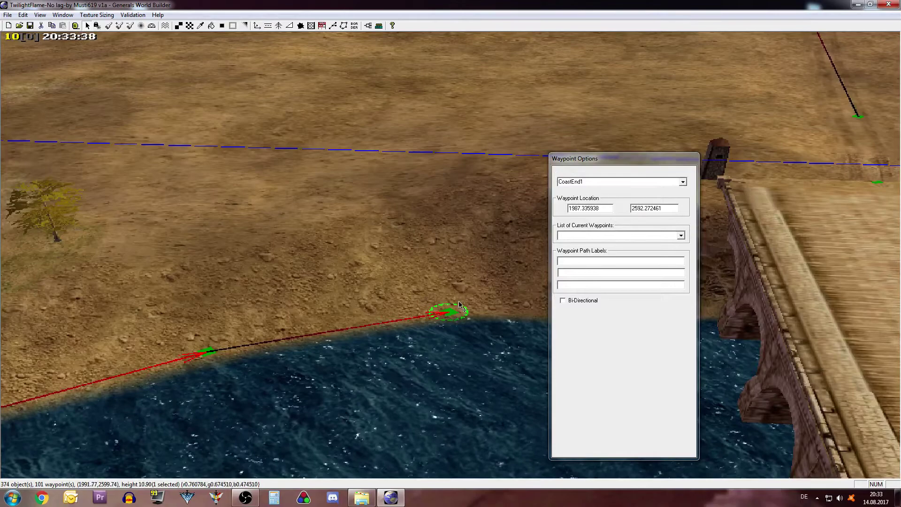
{"action": "right_click_drag", "start_coordinate": [442, 322], "coordinate": [266, 282]}
{"action": "left_click", "coordinate": [270, 281]}
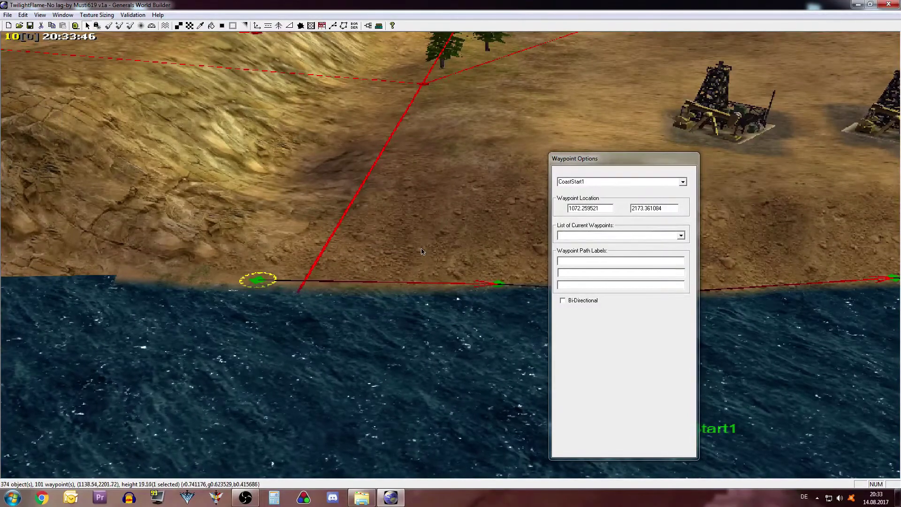
{"action": "left_click", "coordinate": [383, 221]}
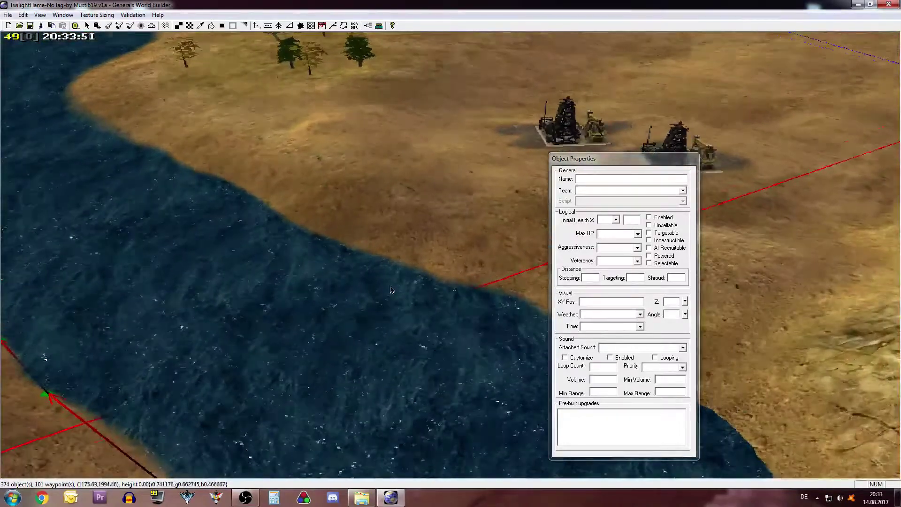
Start a second linked waypoint path on the opposite shoreline, beyond the stone bridge, with its first two waypoints.
{"action": "middle_click_drag", "start_coordinate": [391, 290], "coordinate": [261, 44]}
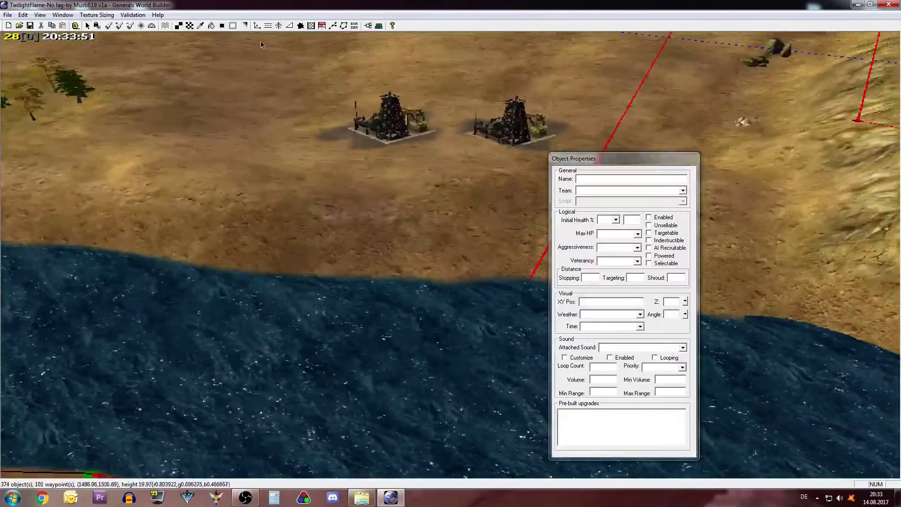
{"action": "left_click", "coordinate": [335, 27]}
{"action": "right_click_drag", "start_coordinate": [136, 247], "coordinate": [399, 277]}
{"action": "right_click_drag", "start_coordinate": [75, 166], "coordinate": [482, 262]}
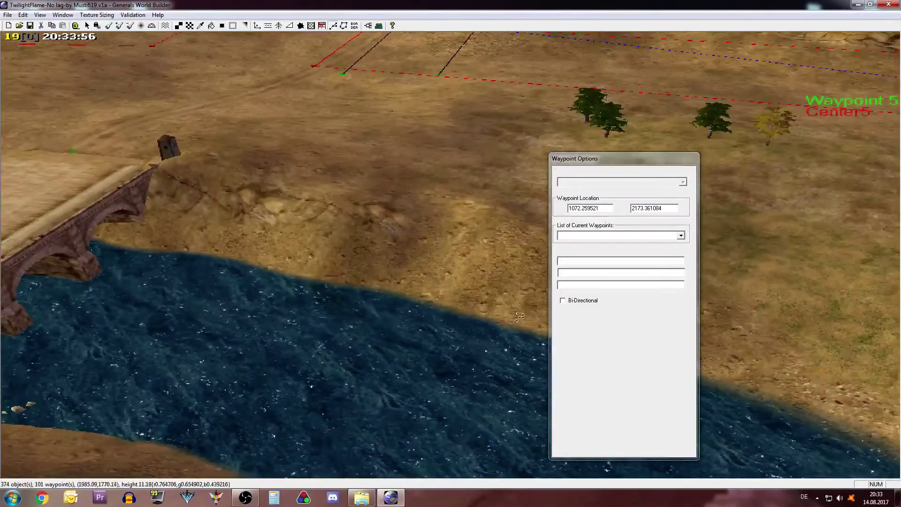
{"action": "right_click_drag", "start_coordinate": [708, 375], "coordinate": [561, 334]}
{"action": "middle_click_drag", "start_coordinate": [516, 324], "coordinate": [407, 256]}
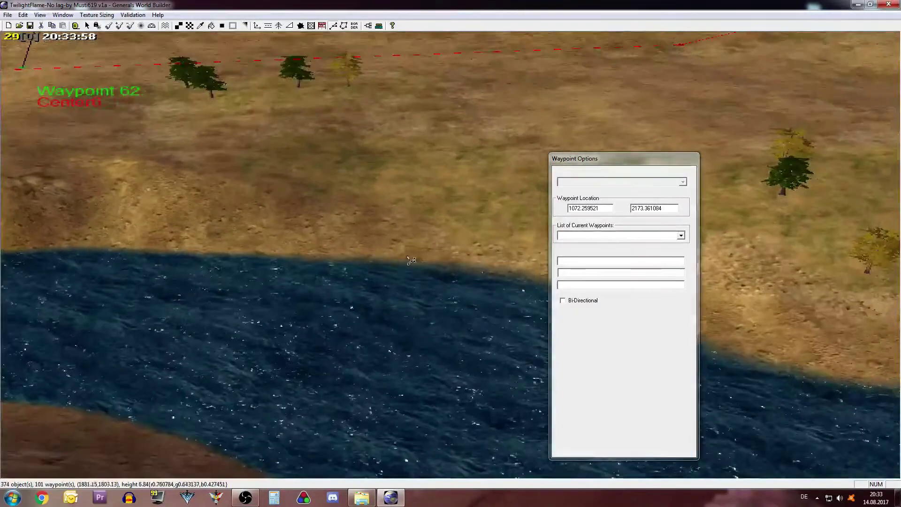
{"action": "scroll", "coordinate": [407, 256], "scroll_direction": "up", "scroll_amount": 2}
{"action": "key", "text": "Up"}
{"action": "key", "text": "Right"}
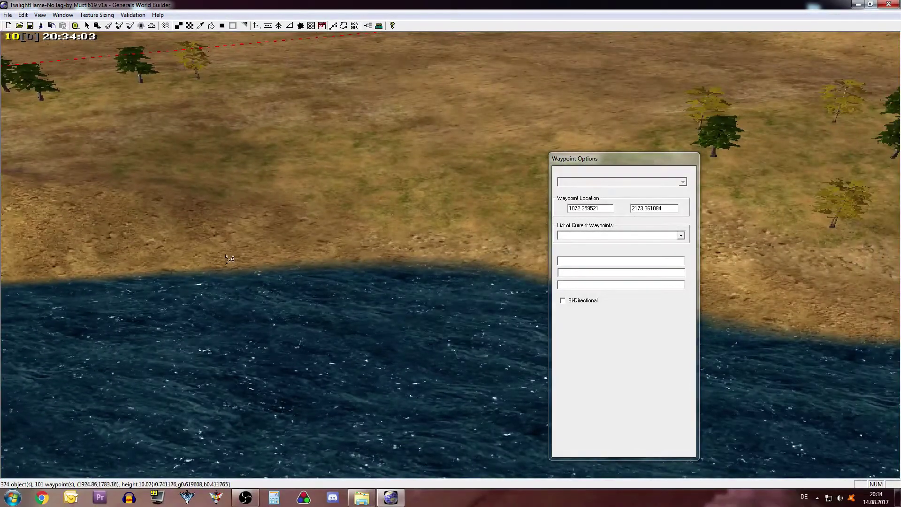
{"action": "left_click_drag", "start_coordinate": [226, 255], "coordinate": [441, 251]}
{"action": "middle_click_drag", "start_coordinate": [441, 251], "coordinate": [349, 300]}
{"action": "left_click_drag", "start_coordinate": [362, 368], "coordinate": [375, 381], "text": "ctrl"}
Extend the second waypoint path along the water's edge around the grassy headland with the trees.
{"action": "right_click_drag", "start_coordinate": [390, 332], "coordinate": [446, 250]}
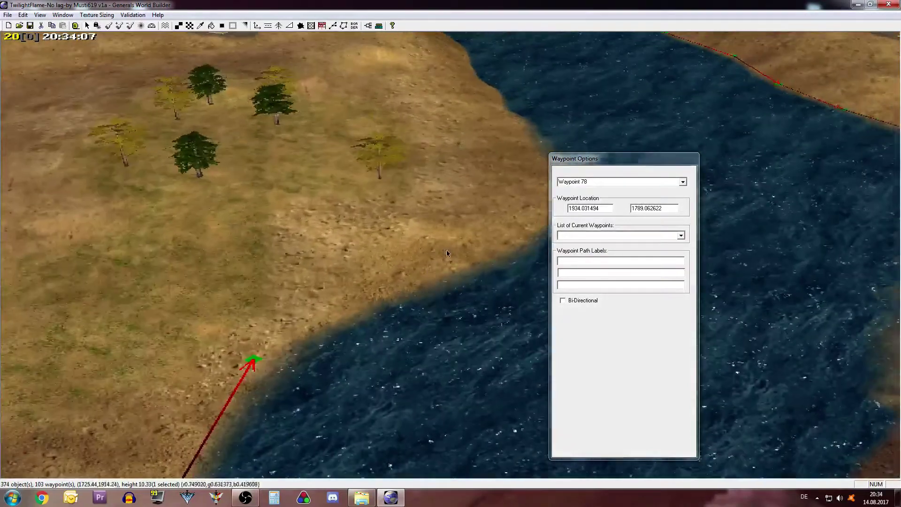
{"action": "left_click", "coordinate": [333, 26]}
{"action": "left_click_drag", "start_coordinate": [252, 360], "coordinate": [509, 243]}
{"action": "right_click_drag", "start_coordinate": [508, 244], "coordinate": [529, 215]}
{"action": "left_click_drag", "start_coordinate": [374, 332], "coordinate": [443, 235]}
Continue the second waypoint path along the river bank past the oil derricks to the foot of the cliffs.
{"action": "right_click_drag", "start_coordinate": [444, 235], "coordinate": [464, 170]}
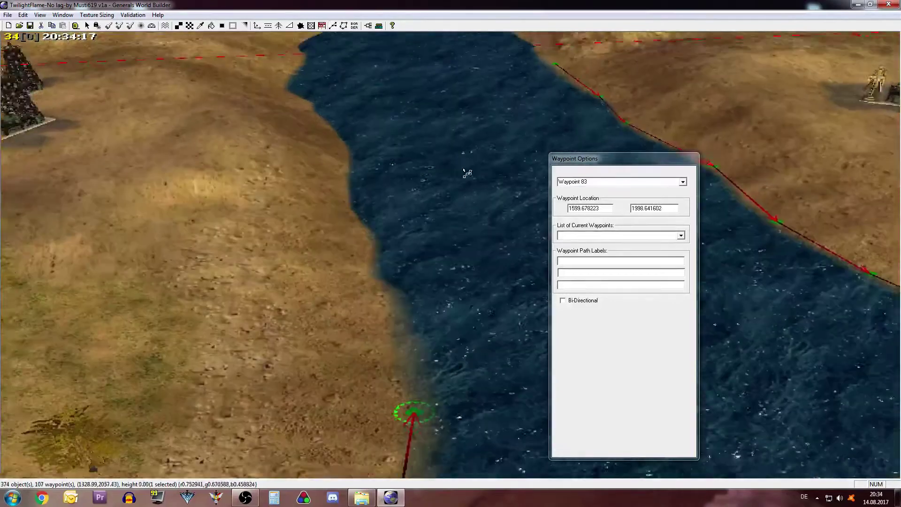
{"action": "left_click_drag", "start_coordinate": [412, 418], "coordinate": [336, 139]}
{"action": "right_click_drag", "start_coordinate": [337, 139], "coordinate": [335, 113]}
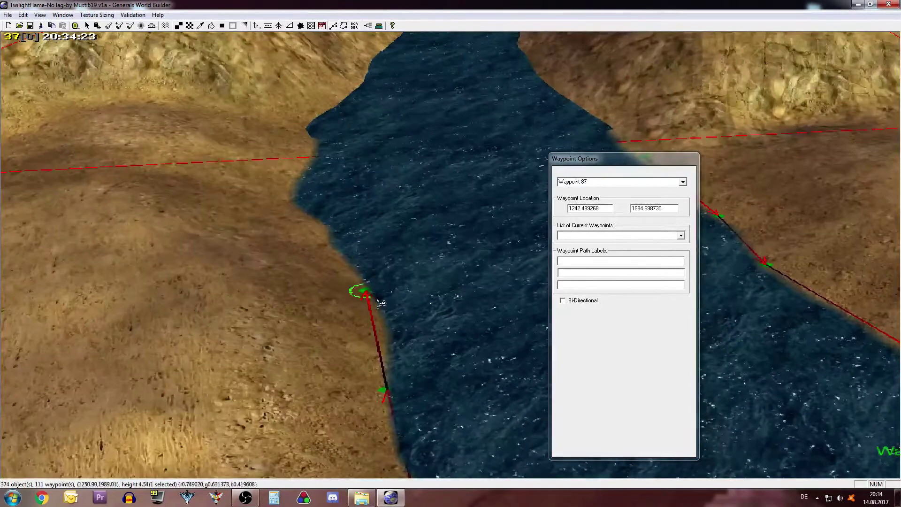
{"action": "left_click_drag", "start_coordinate": [366, 291], "coordinate": [276, 196]}
{"action": "left_click_drag", "start_coordinate": [276, 195], "coordinate": [316, 135]}
{"action": "left_click_drag", "start_coordinate": [316, 135], "coordinate": [302, 117]}
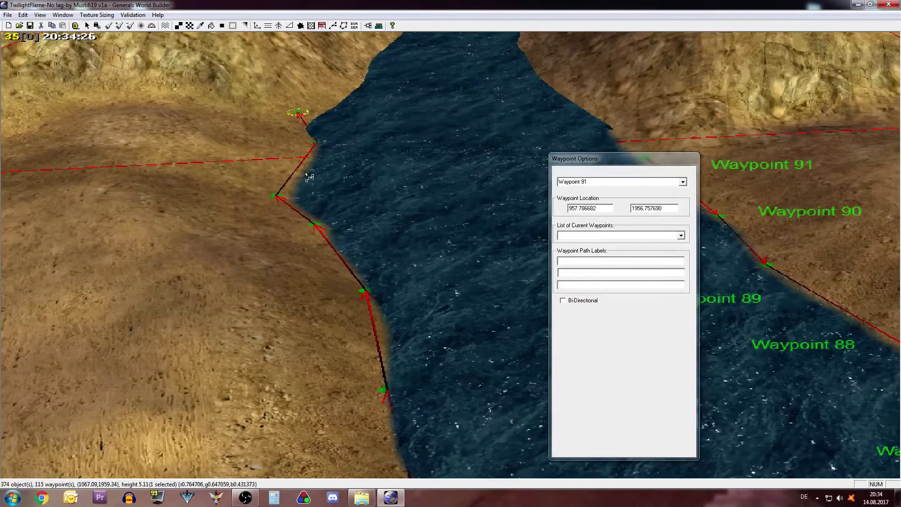
Name the first waypoint of the second shoreline path CoastStart2.
{"action": "right_click_drag", "start_coordinate": [308, 177], "coordinate": [350, 268]}
{"action": "middle_click_drag", "start_coordinate": [324, 244], "coordinate": [353, 236]}
{"action": "right_click_drag", "start_coordinate": [353, 236], "coordinate": [163, 283]}
{"action": "left_click", "coordinate": [397, 270]}
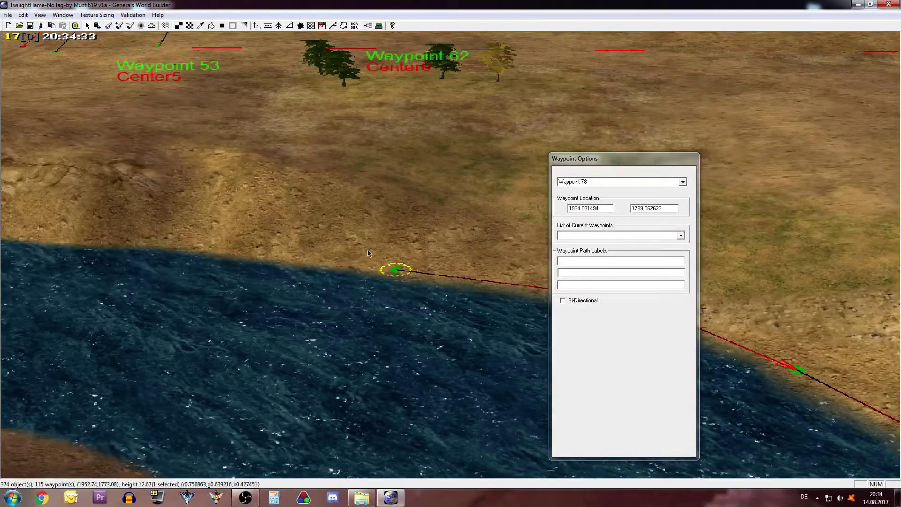
{"action": "right_click_drag", "start_coordinate": [368, 251], "coordinate": [385, 232]}
{"action": "left_click_drag", "start_coordinate": [645, 182], "coordinate": [369, 182]}
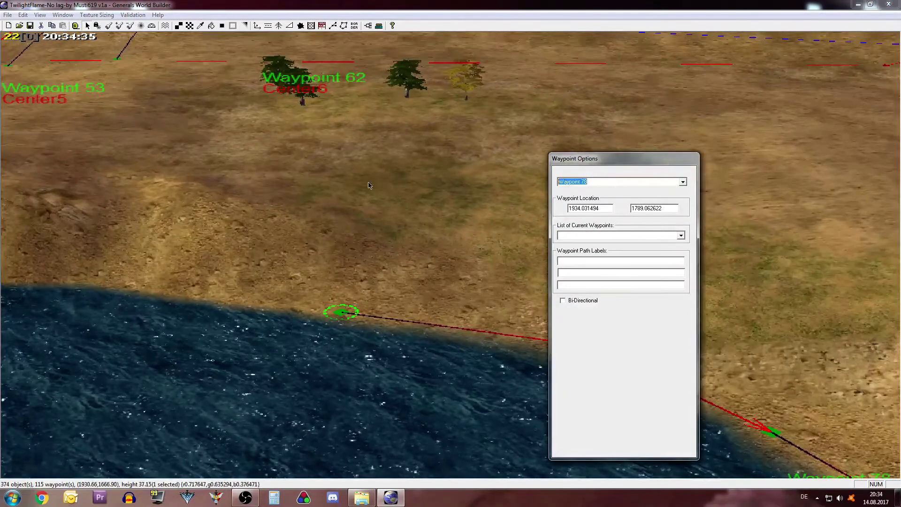
{"action": "key", "text": "ctrl+v"}
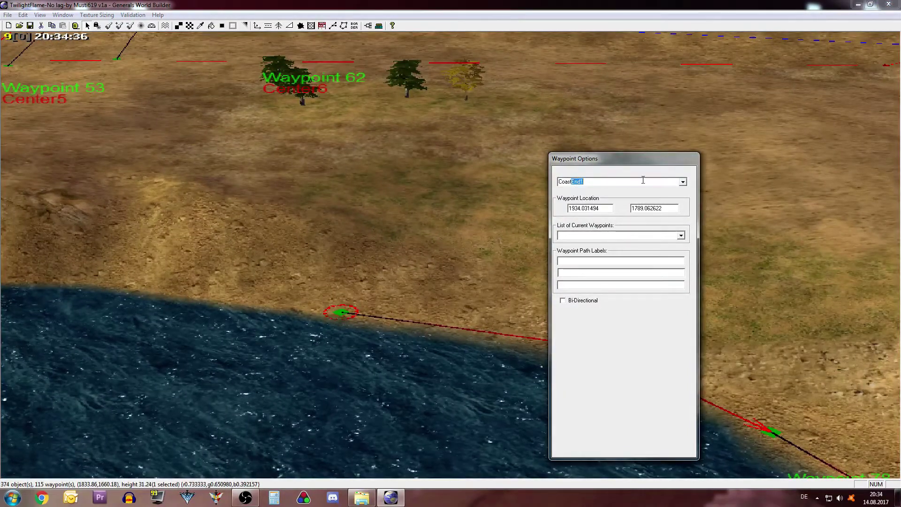
{"action": "type", "text": "Start"}
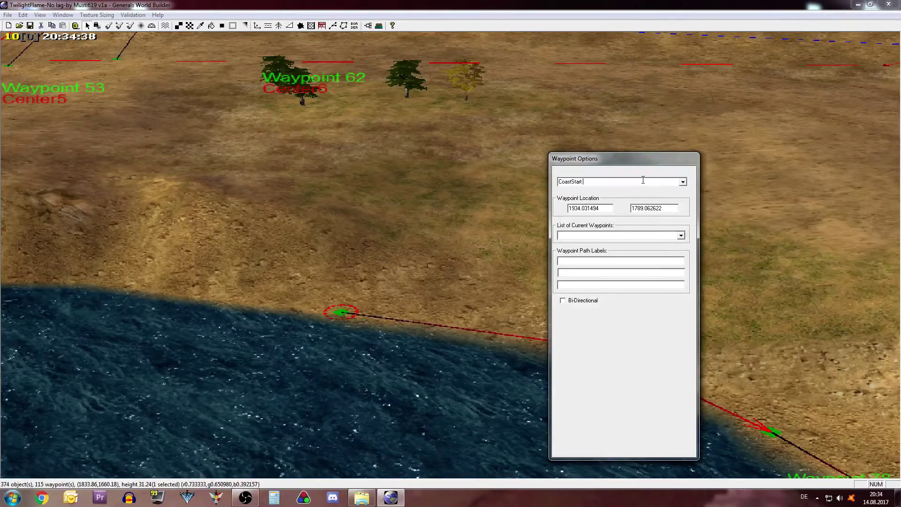
{"action": "left_click", "coordinate": [490, 251]}
Name the last waypoint of the second path, at the foot of the cliffs, CoastEnd2.
{"action": "right_click_drag", "start_coordinate": [490, 251], "coordinate": [371, 304]}
{"action": "left_click", "coordinate": [271, 304]}
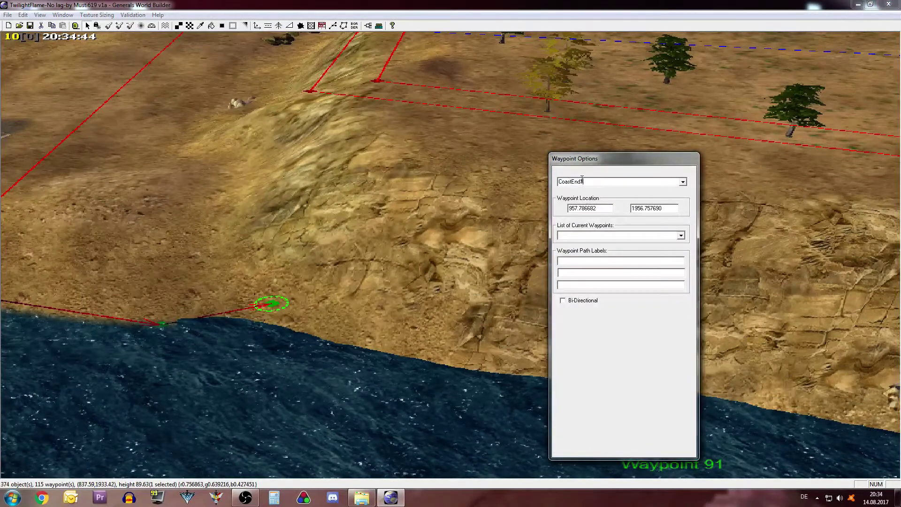
{"action": "left_click", "coordinate": [277, 311]}
Move the CoastEnd2 waypoint closer to the water's edge.
{"action": "right_click_drag", "start_coordinate": [277, 312], "coordinate": [373, 292]}
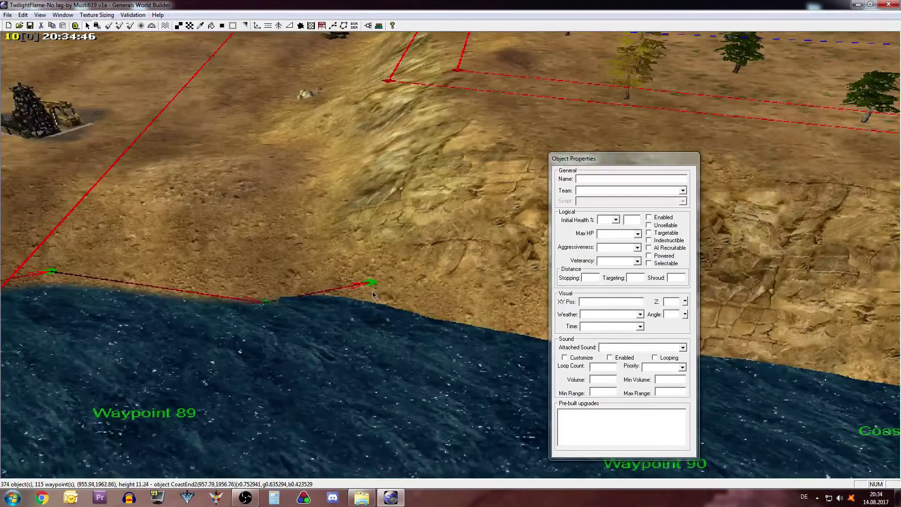
{"action": "left_click_drag", "start_coordinate": [374, 291], "coordinate": [373, 302]}
{"action": "left_click", "coordinate": [419, 299]}
Smooth the shoreline around the CoastEnd2 waypoint and nudge the waypoint onto the new water's edge.
{"action": "right_click_drag", "start_coordinate": [419, 298], "coordinate": [512, 275]}
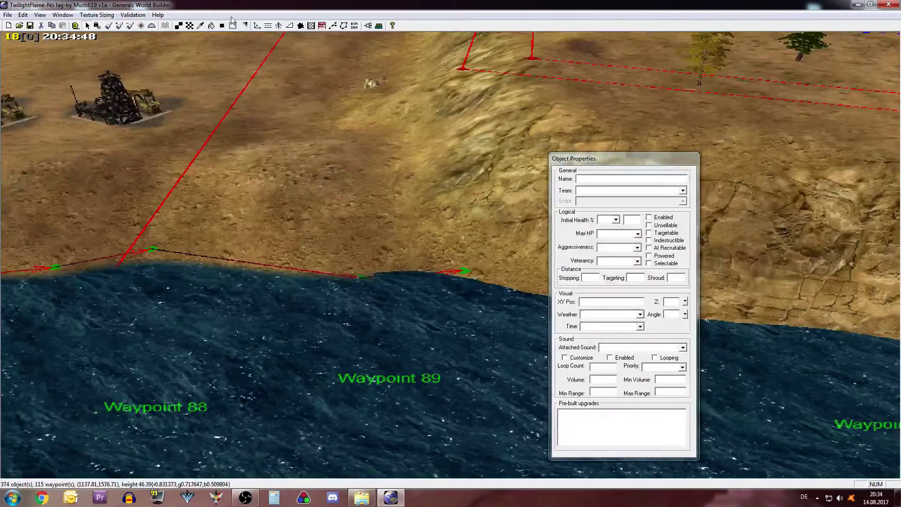
{"action": "left_click", "coordinate": [141, 26]}
{"action": "left_click_drag", "start_coordinate": [389, 276], "coordinate": [525, 296]}
{"action": "left_click", "coordinate": [87, 26]}
{"action": "left_click_drag", "start_coordinate": [462, 286], "coordinate": [448, 289]}
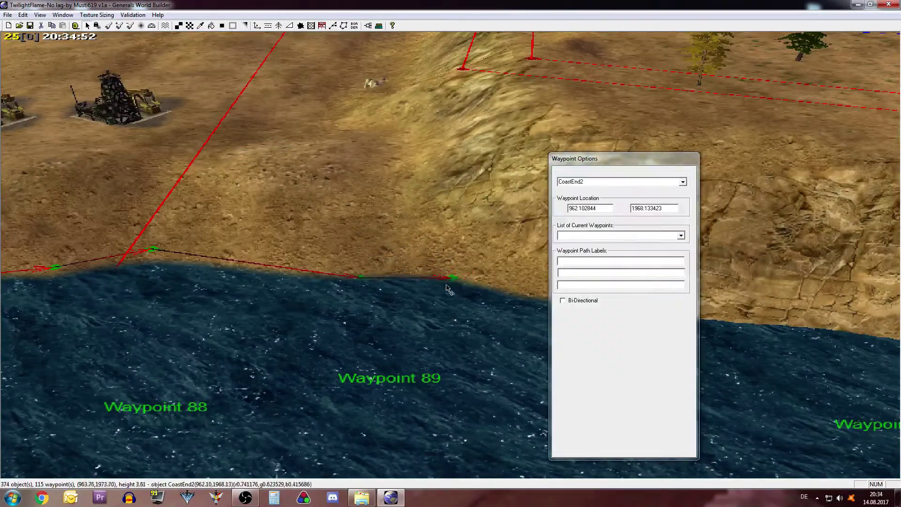
Check the name of the second path's first waypoint.
{"action": "right_click_drag", "start_coordinate": [526, 188], "coordinate": [124, 161]}
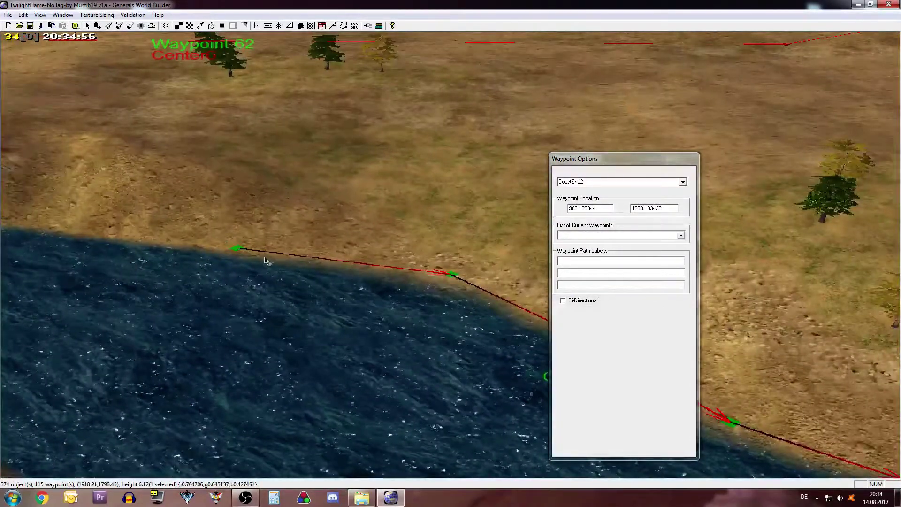
{"action": "left_click", "coordinate": [239, 251]}
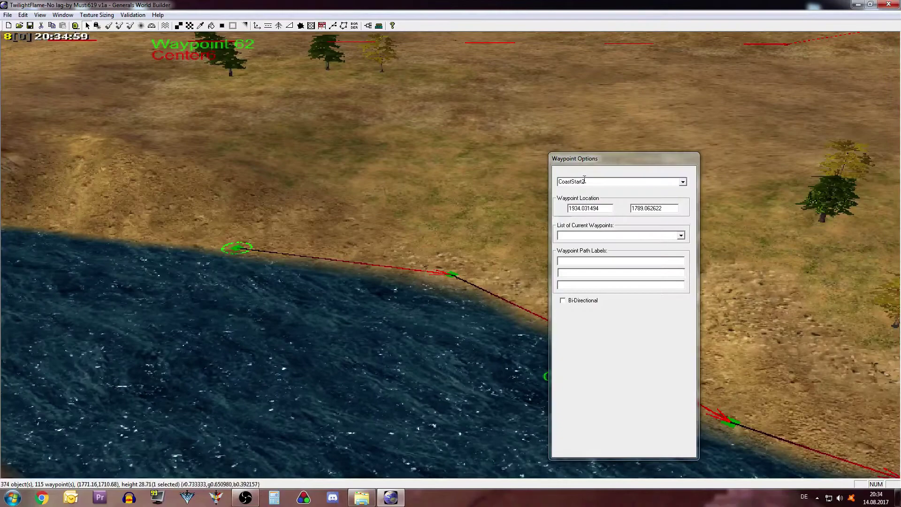
Lay a third waypoint path along the shoreline around the headland below the cliffs, ending on its bridge-facing side.
{"action": "left_click", "coordinate": [408, 232]}
{"action": "scroll", "coordinate": [328, 249], "scroll_direction": "down", "scroll_amount": 5}
{"action": "middle_click_drag", "start_coordinate": [303, 252], "coordinate": [387, 274]}
{"action": "right_click_drag", "start_coordinate": [389, 278], "coordinate": [450, 287]}
{"action": "middle_click_drag", "start_coordinate": [301, 263], "coordinate": [352, 271]}
{"action": "right_click_drag", "start_coordinate": [352, 272], "coordinate": [362, 285]}
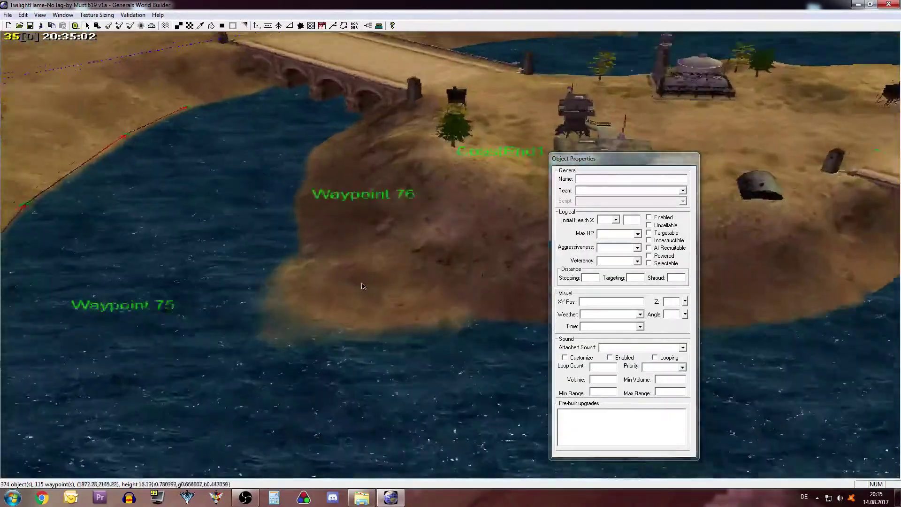
{"action": "middle_click_drag", "start_coordinate": [362, 285], "coordinate": [390, 268]}
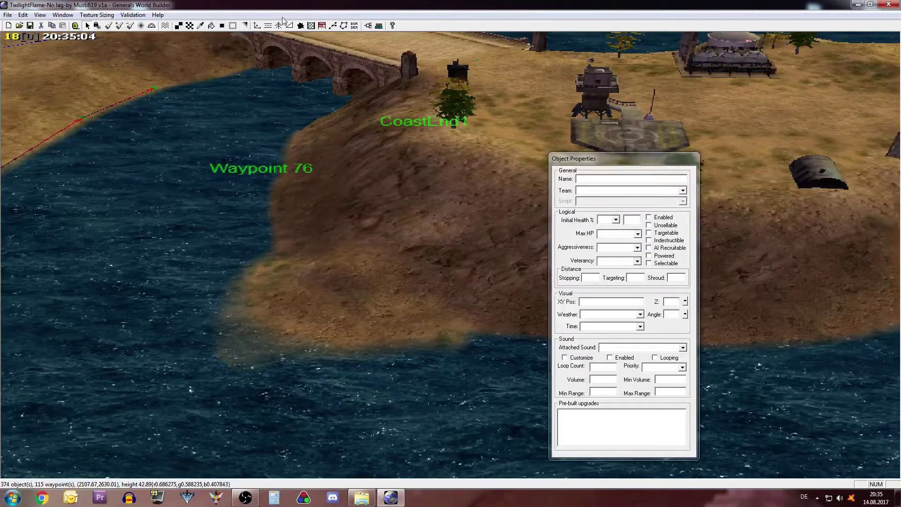
{"action": "left_click", "coordinate": [333, 26]}
{"action": "left_click_drag", "start_coordinate": [476, 334], "coordinate": [374, 350]}
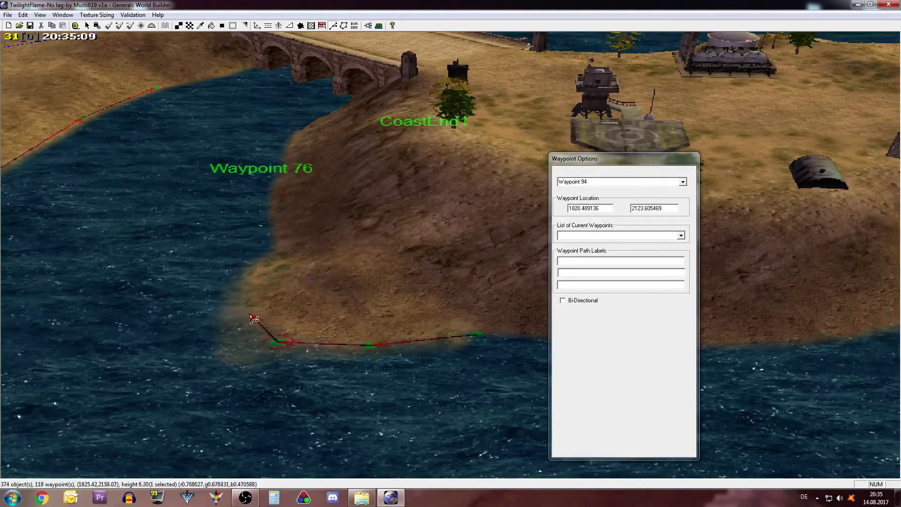
{"action": "left_click_drag", "start_coordinate": [240, 311], "coordinate": [281, 246]}
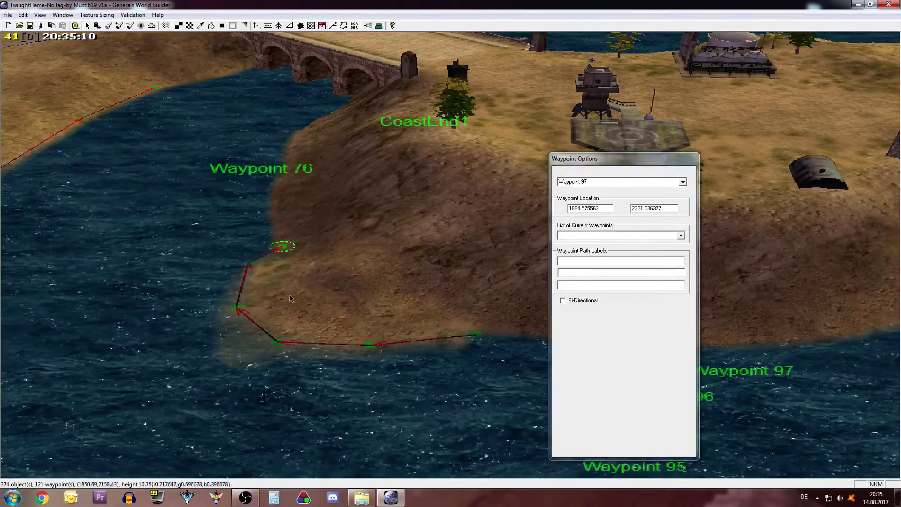
Name the third path's first waypoint CoastStart3 and its last waypoint CoastEnd3.
{"action": "left_click_drag", "start_coordinate": [621, 182], "coordinate": [527, 183]}
{"action": "type", "text": "CoastEnd1"}
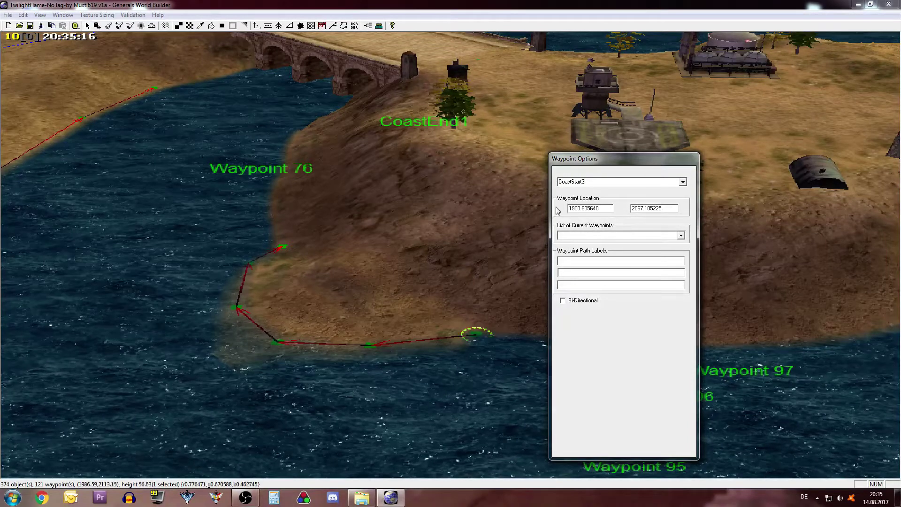
{"action": "left_click", "coordinate": [474, 220]}
{"action": "right_click_drag", "start_coordinate": [348, 230], "coordinate": [369, 326]}
{"action": "left_click", "coordinate": [297, 349]}
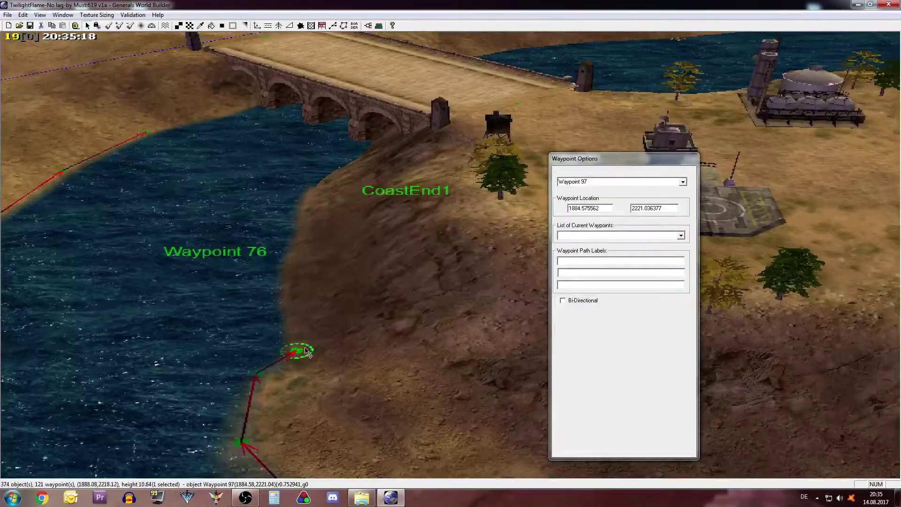
{"action": "triple_click", "coordinate": [598, 180]}
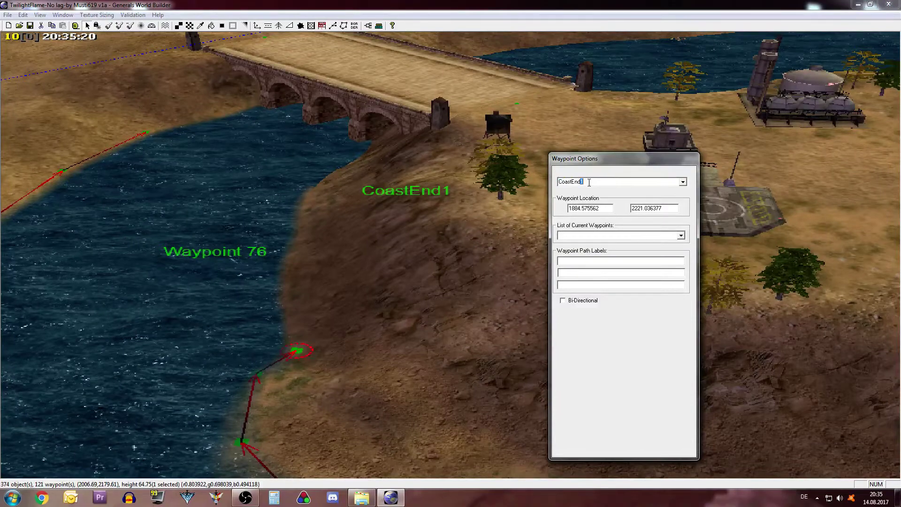
{"action": "left_click", "coordinate": [474, 310]}
Check the names of the third path's first and last waypoints.
{"action": "right_click_drag", "start_coordinate": [453, 431], "coordinate": [439, 408]}
{"action": "left_click", "coordinate": [484, 257]}
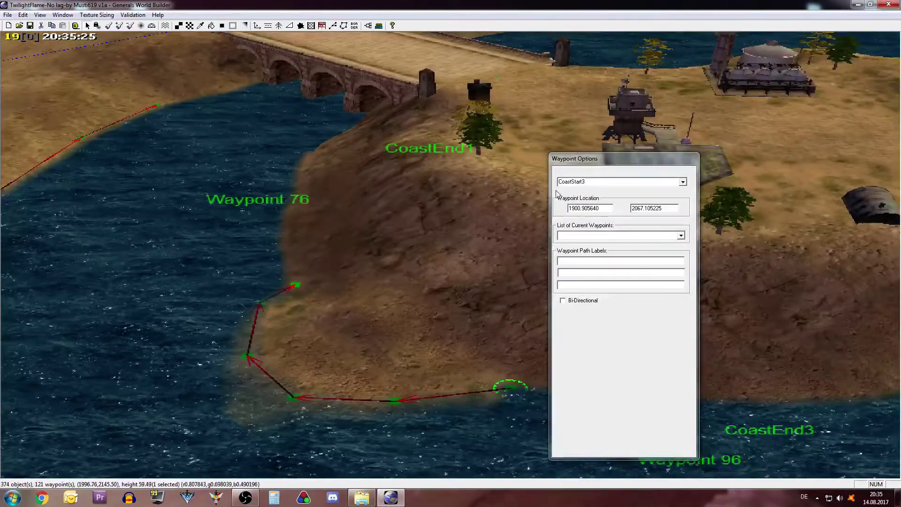
{"action": "left_click", "coordinate": [298, 287]}
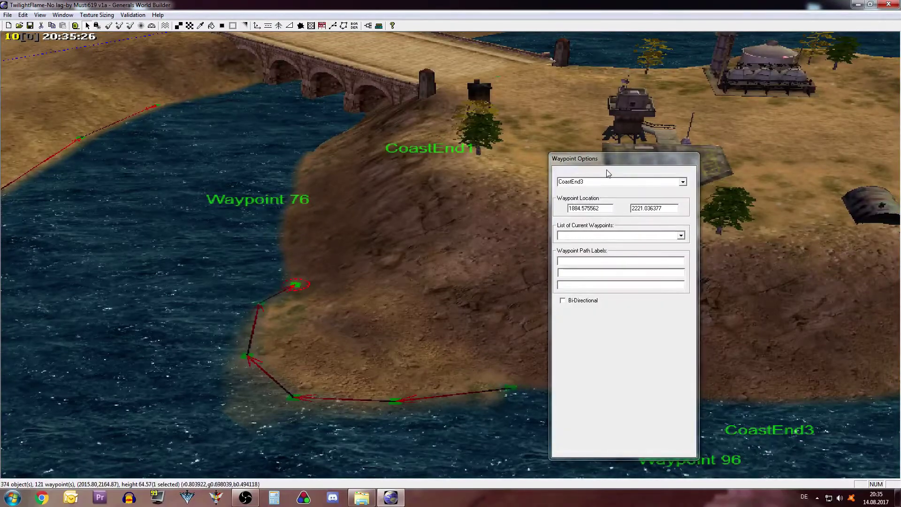
{"action": "left_click", "coordinate": [362, 367]}
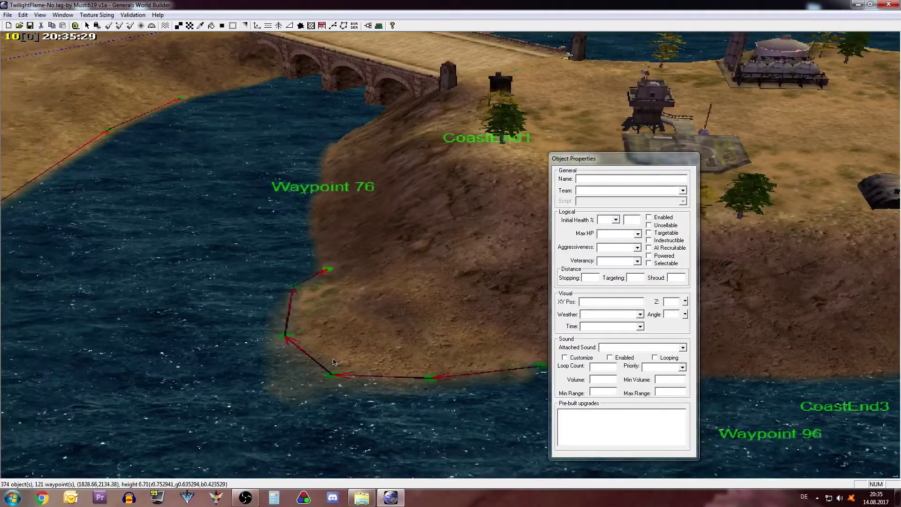
Review the waypoint paths along both riverbanks, moving the Object Properties window out of the way.
{"action": "middle_click_drag", "start_coordinate": [333, 332], "coordinate": [263, 331]}
{"action": "right_click_drag", "start_coordinate": [263, 331], "coordinate": [185, 245]}
{"action": "scroll", "coordinate": [332, 313], "scroll_direction": "down", "scroll_amount": 3}
{"action": "scroll", "coordinate": [356, 284], "scroll_direction": "down", "scroll_amount": 3}
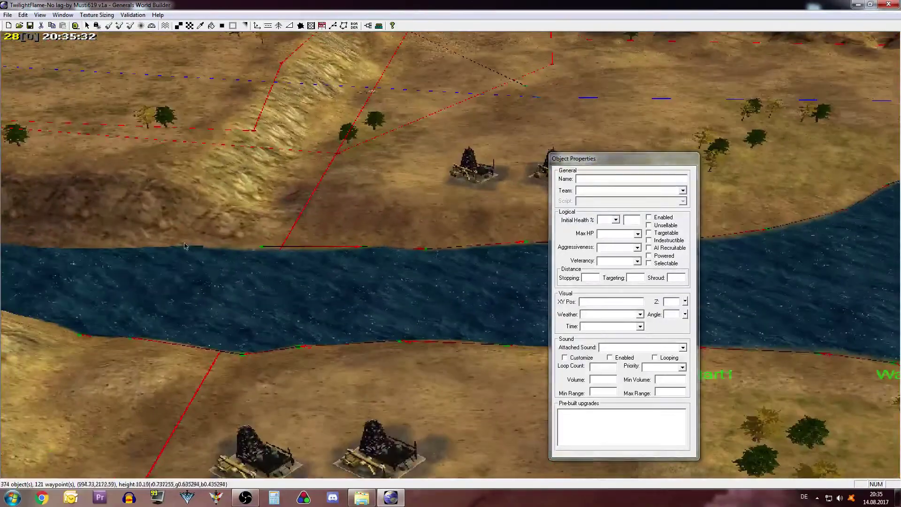
{"action": "middle_click_drag", "start_coordinate": [185, 245], "coordinate": [233, 262]}
{"action": "right_click_drag", "start_coordinate": [233, 262], "coordinate": [515, 239]}
{"action": "middle_click_drag", "start_coordinate": [300, 261], "coordinate": [346, 268]}
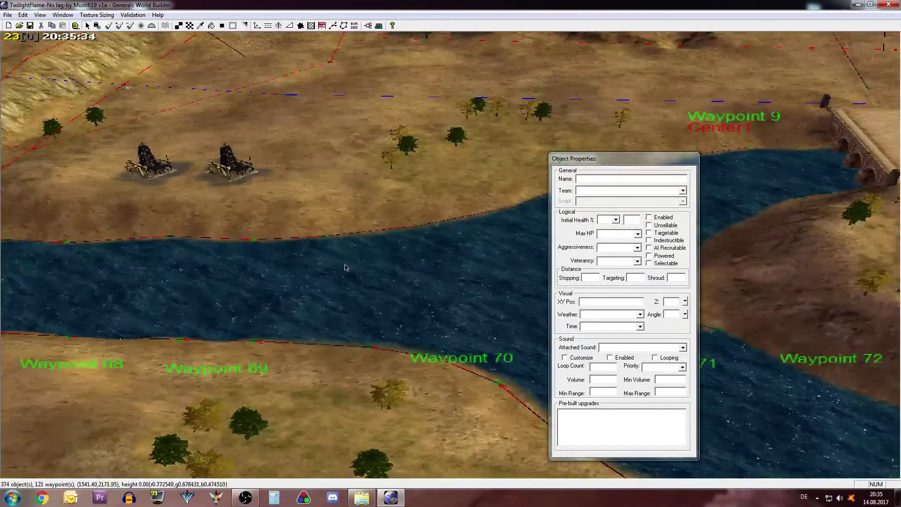
{"action": "scroll", "coordinate": [346, 267], "scroll_direction": "down", "scroll_amount": 3}
{"action": "right_click_drag", "start_coordinate": [346, 268], "coordinate": [344, 253]}
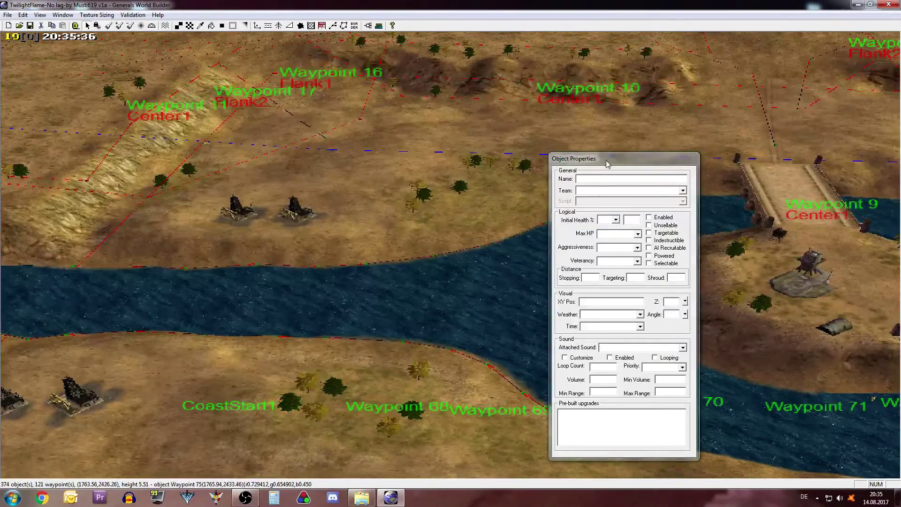
{"action": "left_click_drag", "start_coordinate": [606, 164], "coordinate": [900, 165]}
{"action": "scroll", "coordinate": [375, 321], "scroll_direction": "up", "scroll_amount": 1}
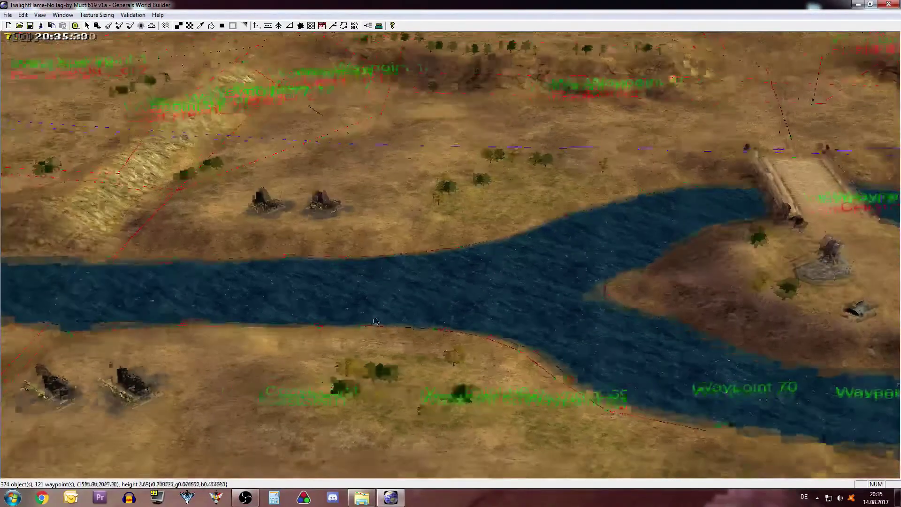
{"action": "scroll", "coordinate": [366, 324], "scroll_direction": "up", "scroll_amount": 3}
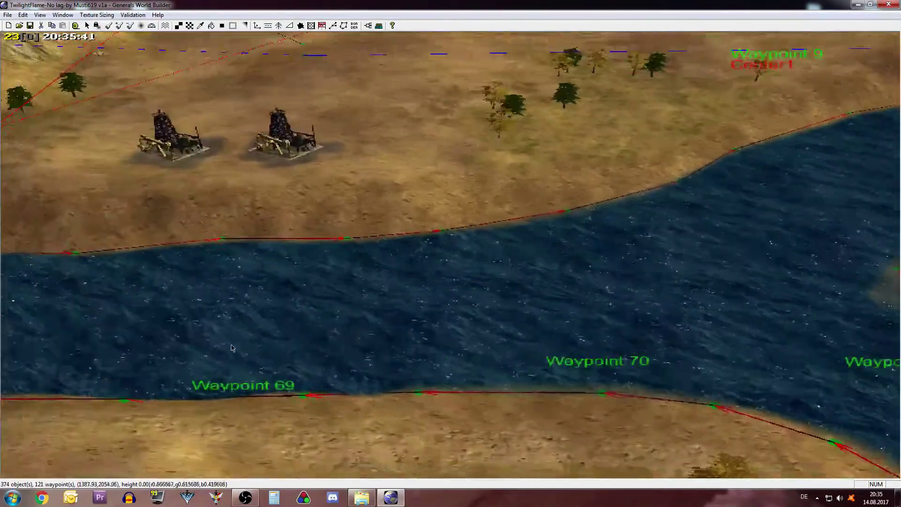
{"action": "right_click_drag", "start_coordinate": [231, 345], "coordinate": [227, 332]}
{"action": "right_click_drag", "start_coordinate": [298, 302], "coordinate": [271, 305]}
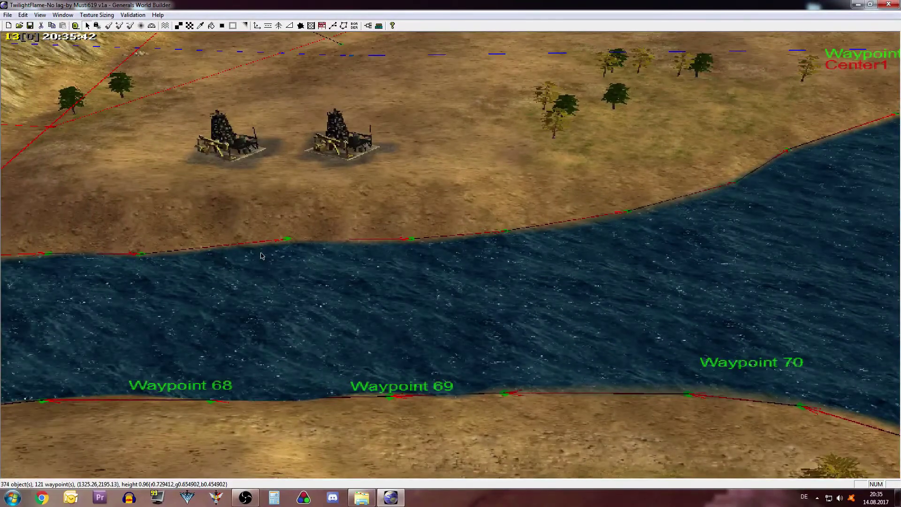
Save the map and dump its contents to a file.
{"action": "left_click", "coordinate": [30, 26]}
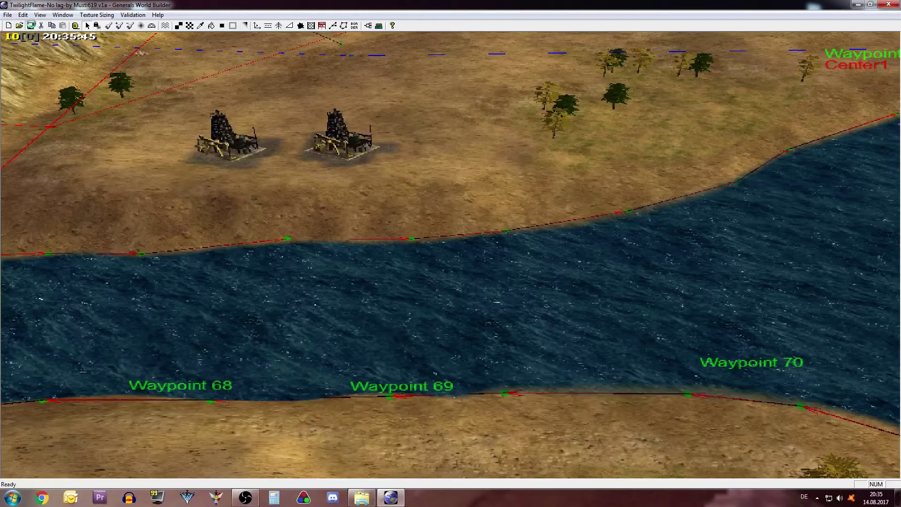
{"action": "left_click", "coordinate": [7, 15]}
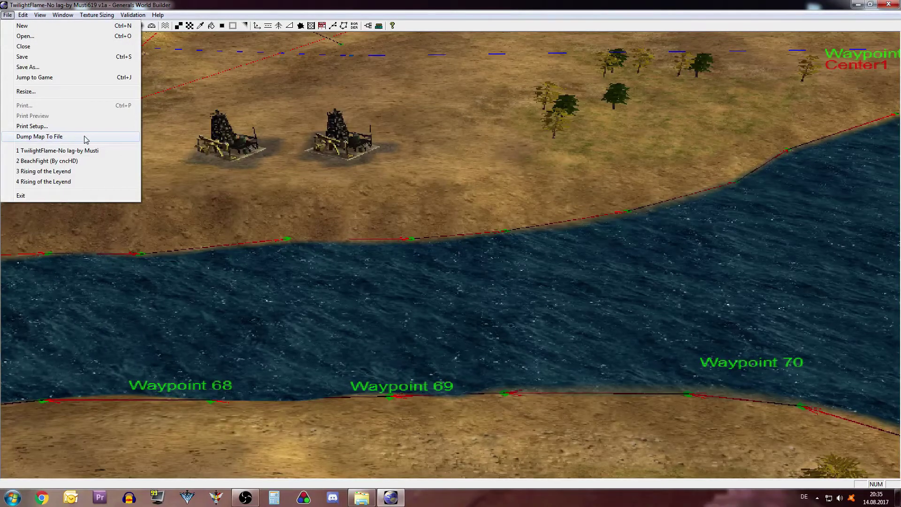
{"action": "left_click", "coordinate": [52, 137]}
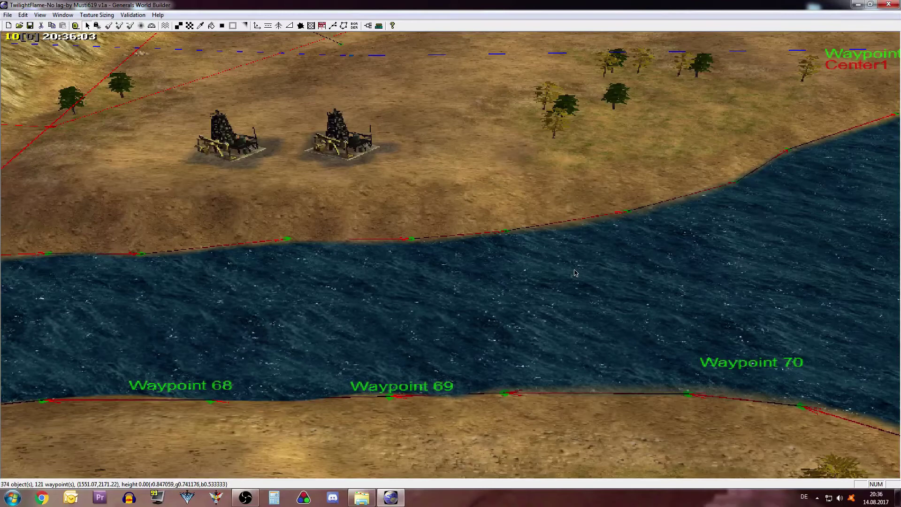
{"action": "right_click_drag", "start_coordinate": [182, 165], "coordinate": [263, 191]}
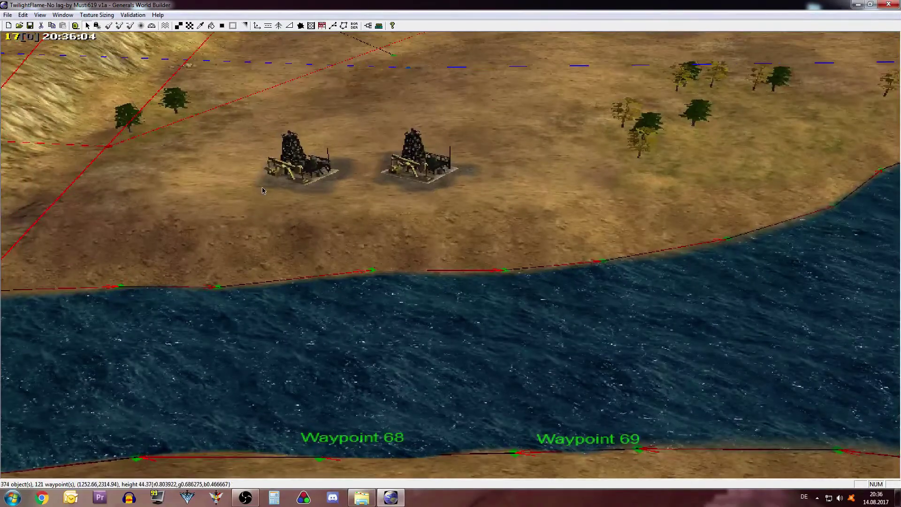
{"action": "right_click_drag", "start_coordinate": [354, 306], "coordinate": [361, 311]}
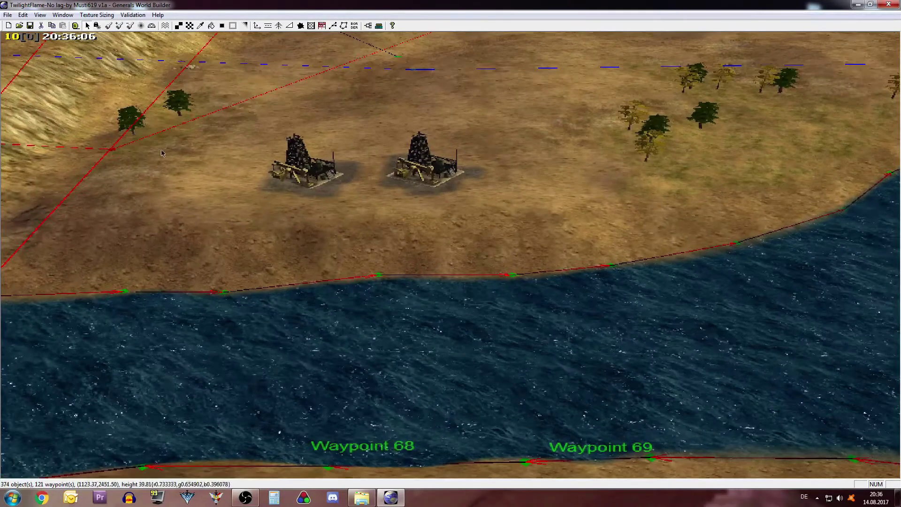
{"action": "left_click", "coordinate": [7, 15]}
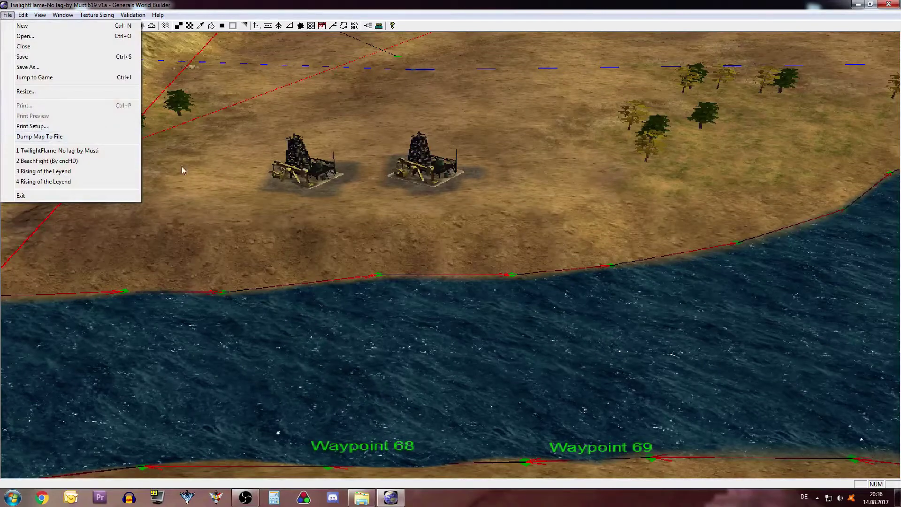
{"action": "left_click", "coordinate": [334, 242]}
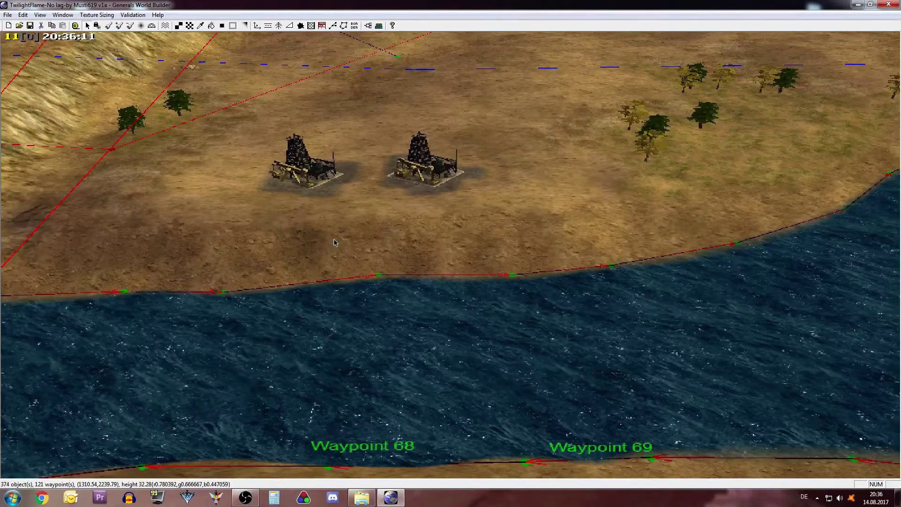
Switch to Windows Explorer and look through the Zero Hour game folder for the dumped map file.
{"action": "left_click", "coordinate": [366, 498]}
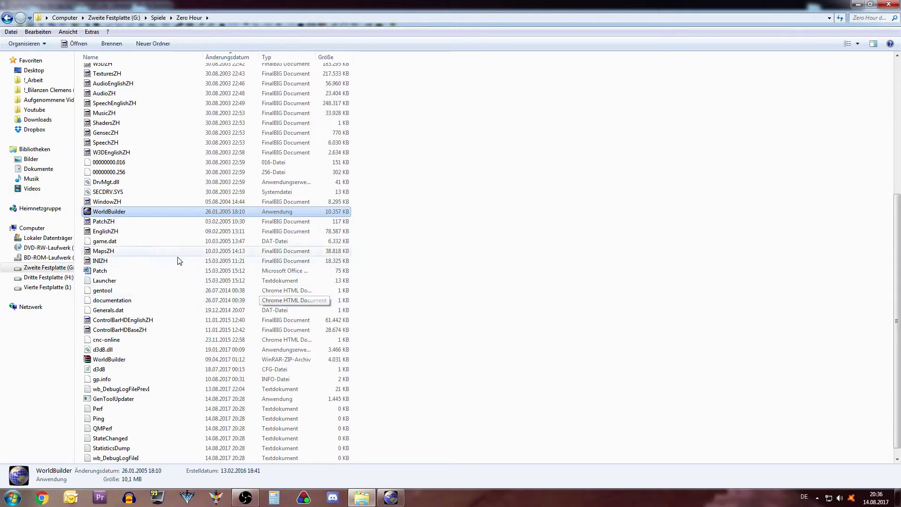
{"action": "left_click", "coordinate": [388, 214]}
{"action": "scroll", "coordinate": [314, 215], "scroll_direction": "up", "scroll_amount": 8}
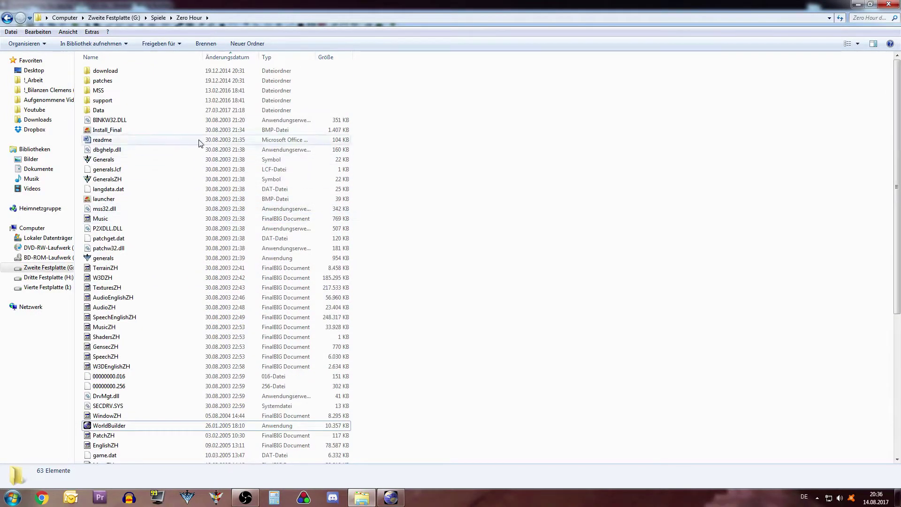
{"action": "scroll", "coordinate": [143, 200], "scroll_direction": "down", "scroll_amount": 8}
{"action": "scroll", "coordinate": [143, 200], "scroll_direction": "up", "scroll_amount": 8}
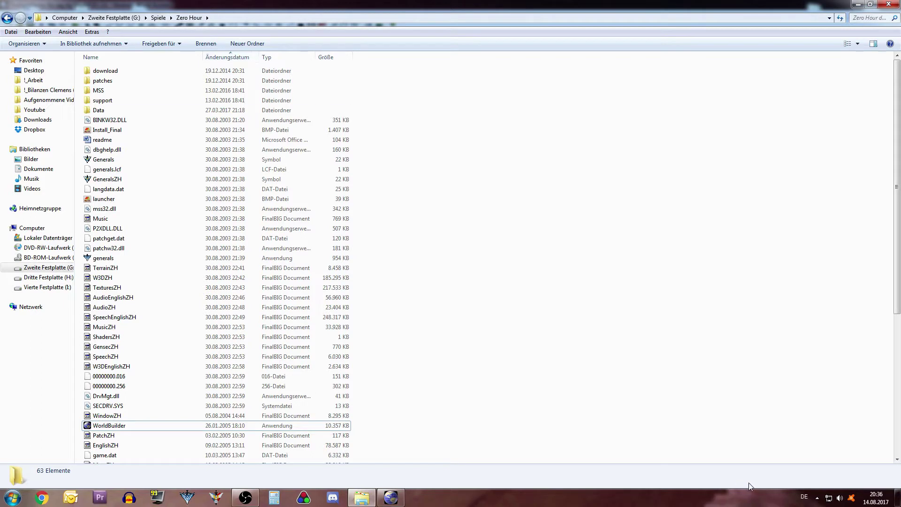
Switch the keyboard input language to Englisch (USA) and back to Deutsch (Deutschland).
{"action": "left_click", "coordinate": [802, 495]}
{"action": "left_click", "coordinate": [807, 472]}
{"action": "left_click", "coordinate": [194, 19]}
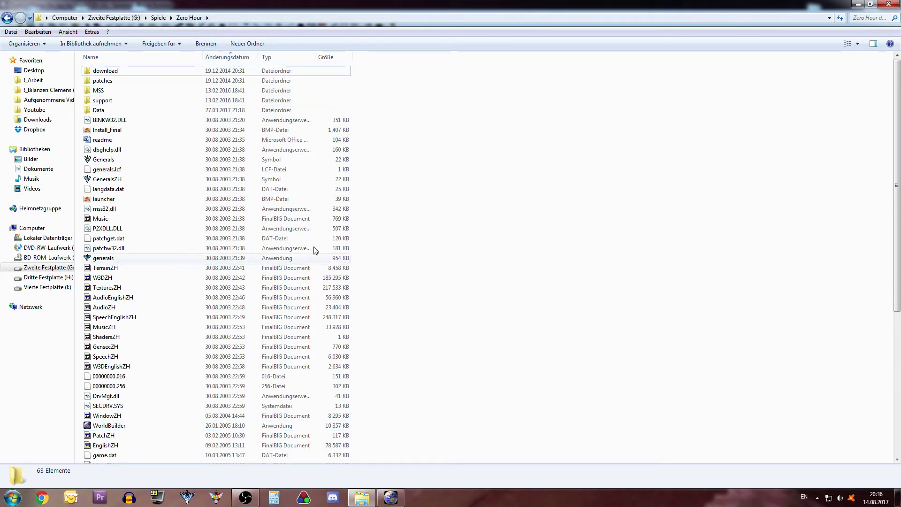
{"action": "left_click", "coordinate": [811, 497]}
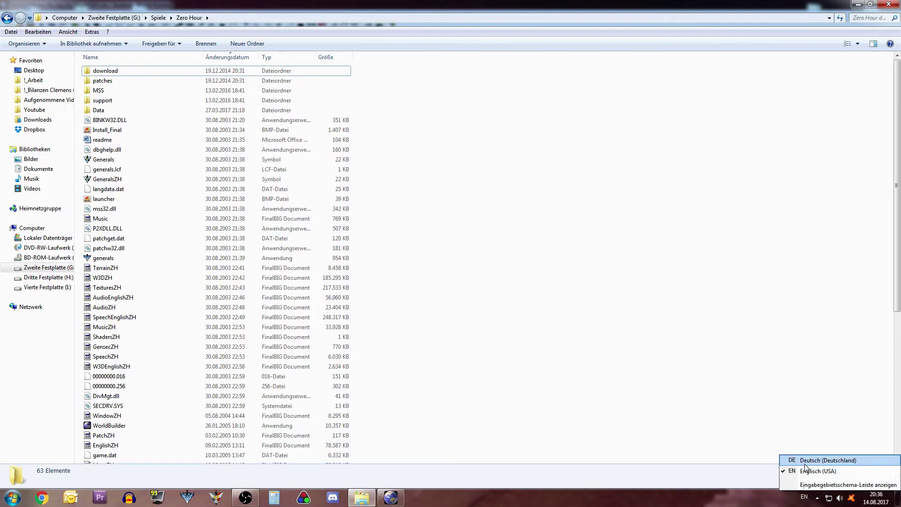
{"action": "left_click", "coordinate": [798, 458]}
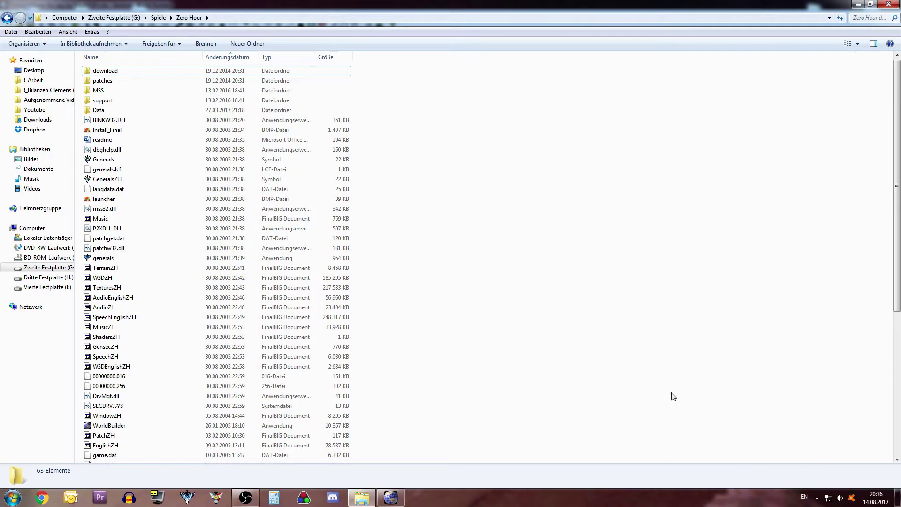
Sort the Zero Hour folder by modification date, newest first, and open the text document TwilightFlame-No lag-by Musti619 v1a.
{"action": "left_click", "coordinate": [232, 57]}
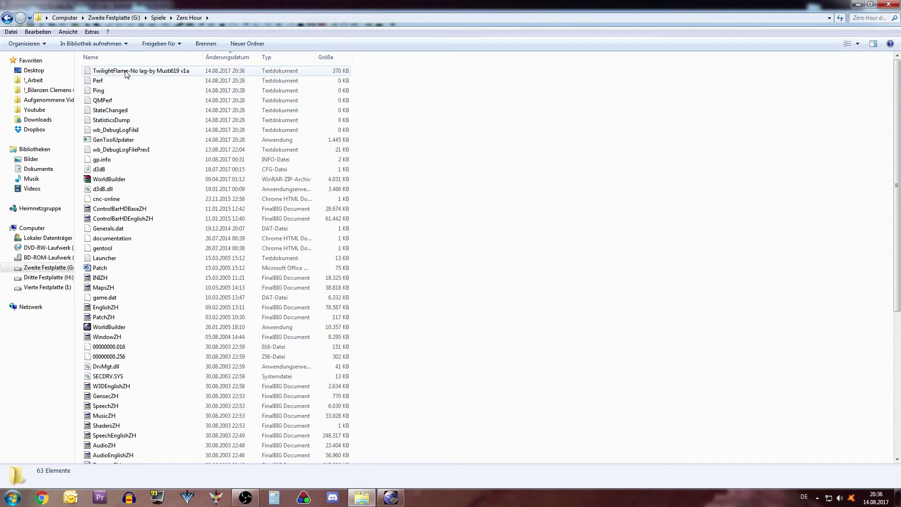
{"action": "left_click", "coordinate": [186, 72]}
{"action": "double_click", "coordinate": [185, 72]}
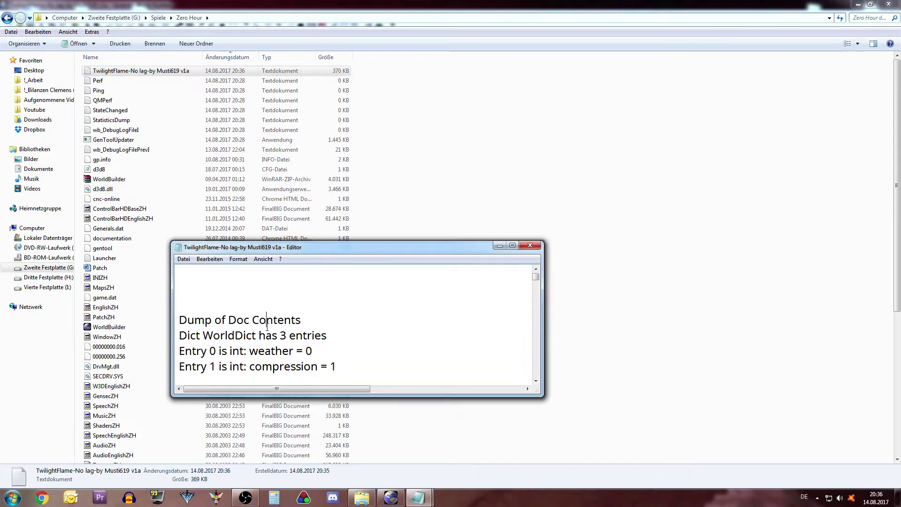
Set the text editor's font size to 11 for the map dump.
{"action": "key", "text": "ctrl+a"}
{"action": "left_click", "coordinate": [247, 259]}
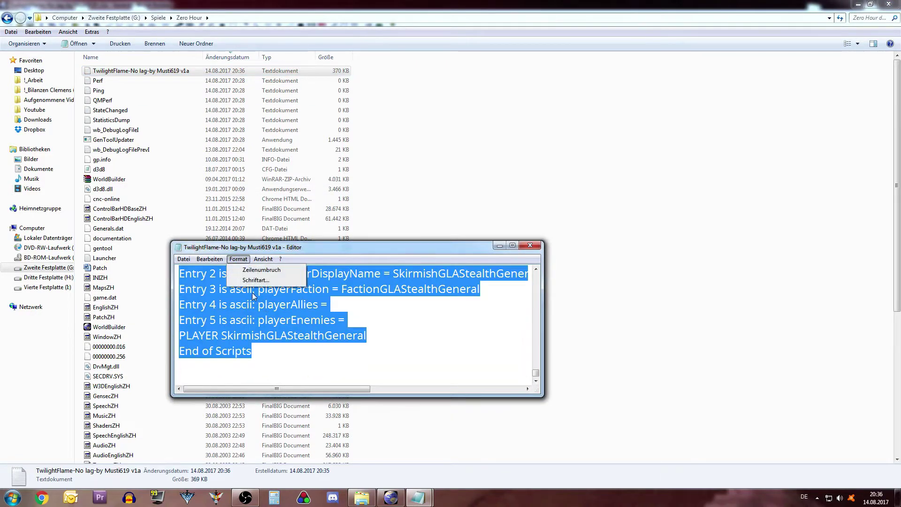
{"action": "left_click", "coordinate": [250, 279]}
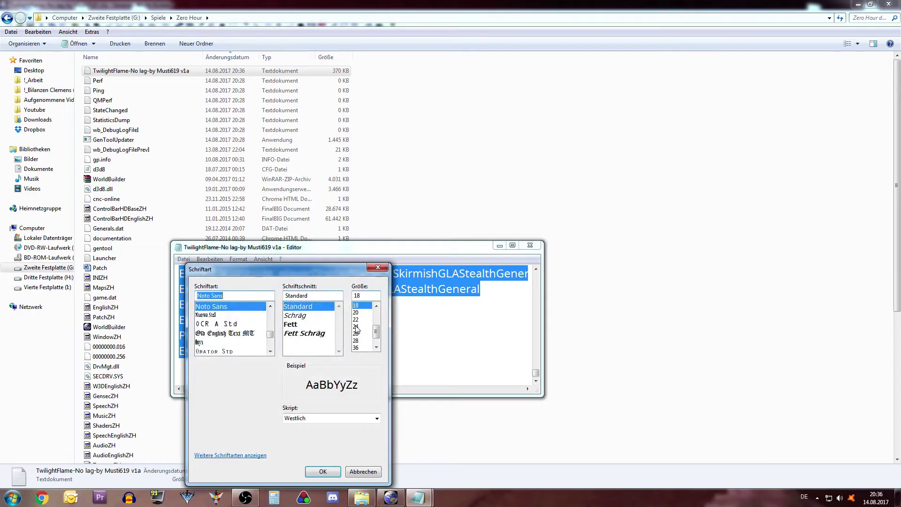
{"action": "left_click", "coordinate": [376, 307]}
{"action": "left_click", "coordinate": [376, 308]}
{"action": "left_click", "coordinate": [376, 308]}
{"action": "left_click", "coordinate": [376, 307]}
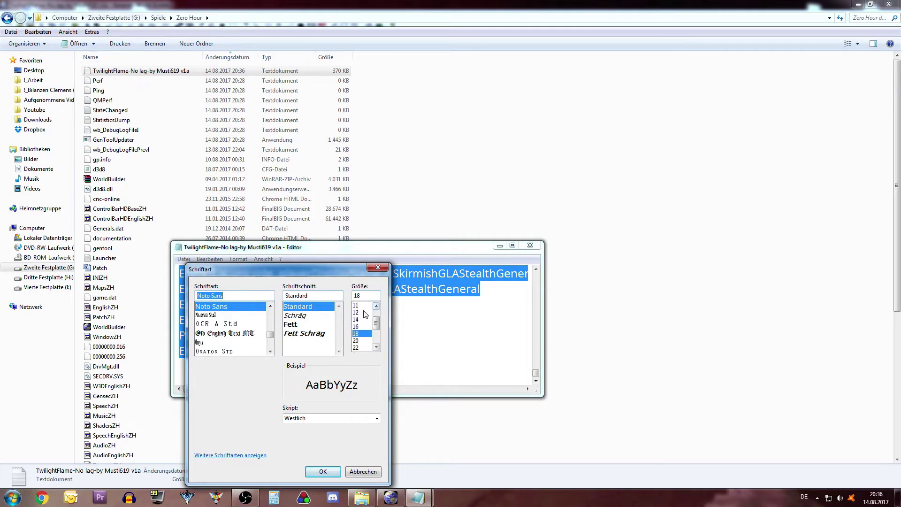
{"action": "left_click", "coordinate": [362, 307]}
{"action": "left_click", "coordinate": [323, 471]}
{"action": "scroll", "coordinate": [255, 290], "scroll_direction": "up", "scroll_amount": 10}
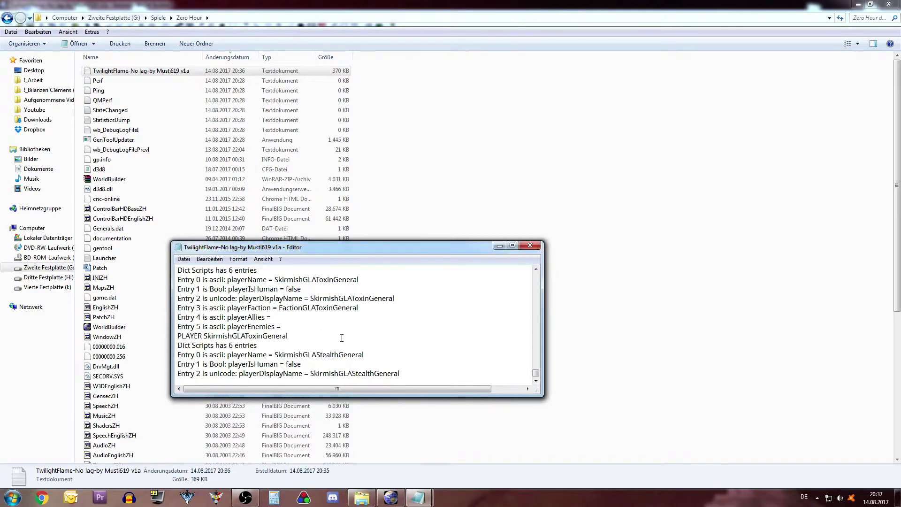
Look through the team, player and waypoint entries of the map dump, then close the text file.
{"action": "scroll", "coordinate": [255, 289], "scroll_direction": "up", "scroll_amount": 10}
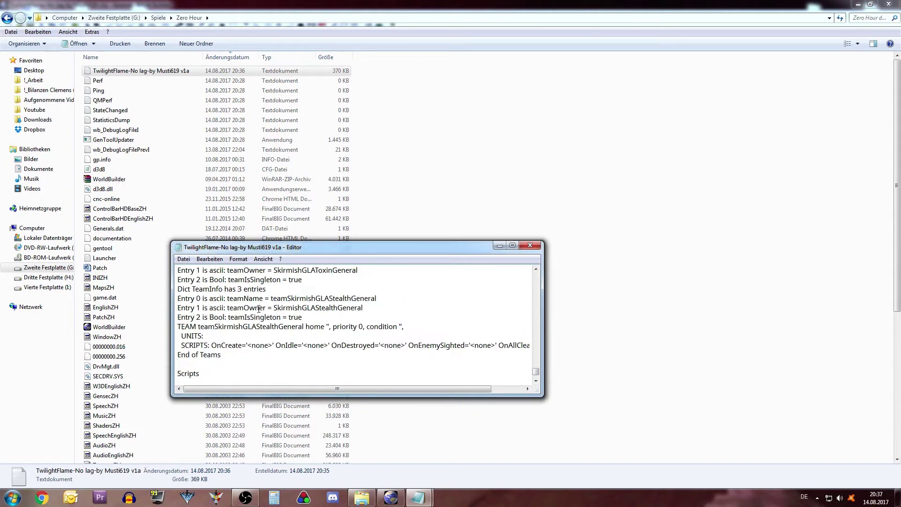
{"action": "scroll", "coordinate": [259, 308], "scroll_direction": "up", "scroll_amount": 10}
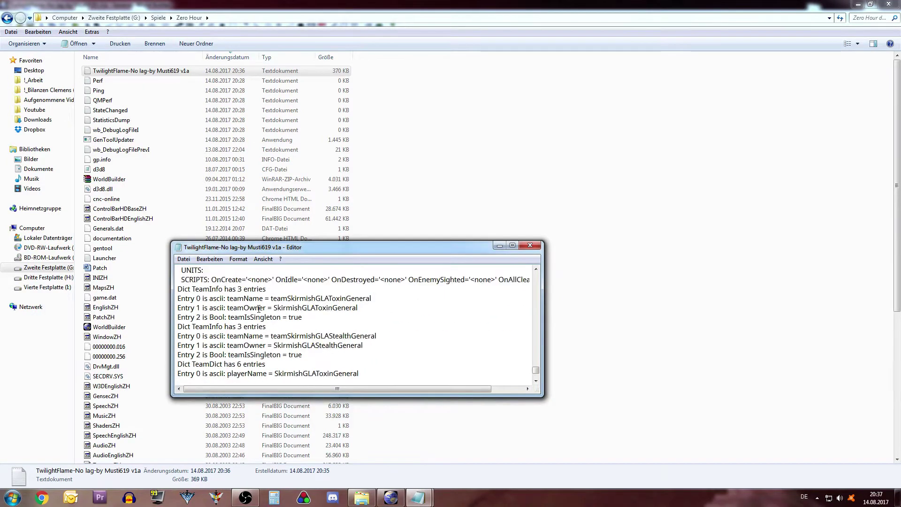
{"action": "left_click_drag", "start_coordinate": [537, 374], "coordinate": [538, 303]}
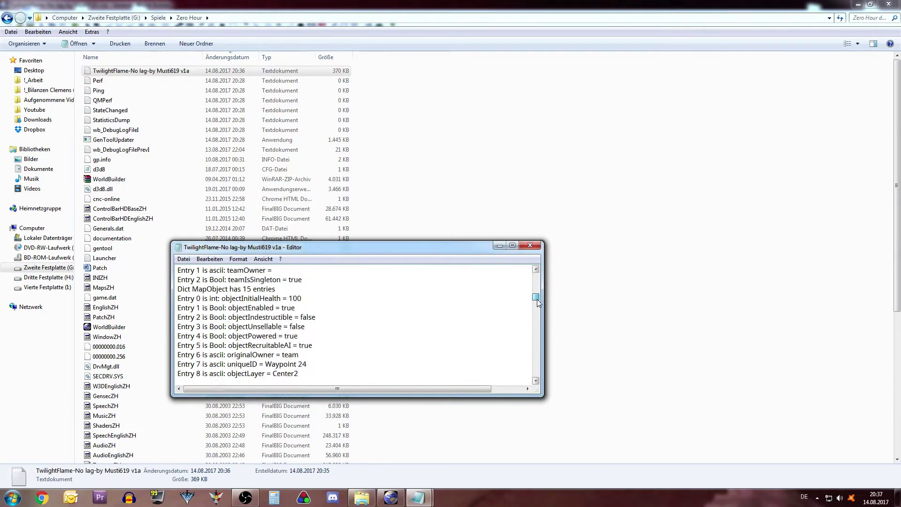
{"action": "left_click", "coordinate": [530, 245]}
{"action": "right_click", "coordinate": [419, 497]}
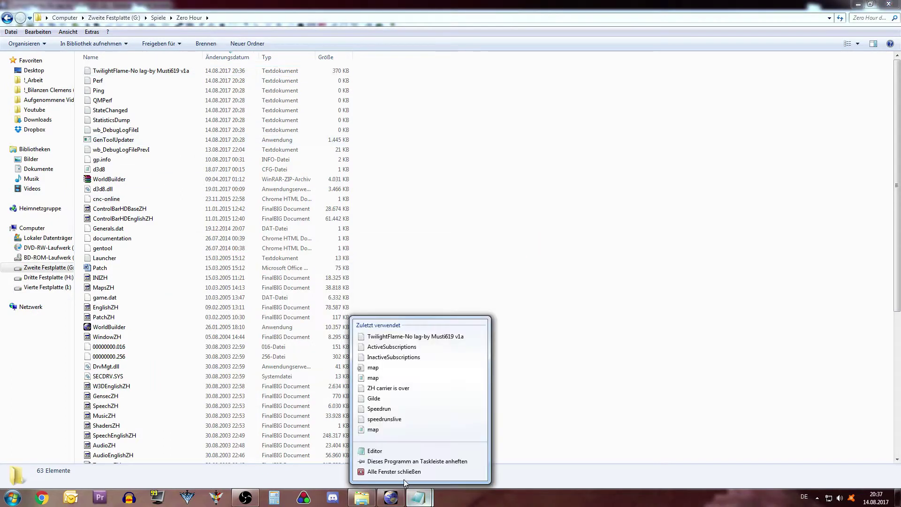
{"action": "left_click", "coordinate": [406, 480]}
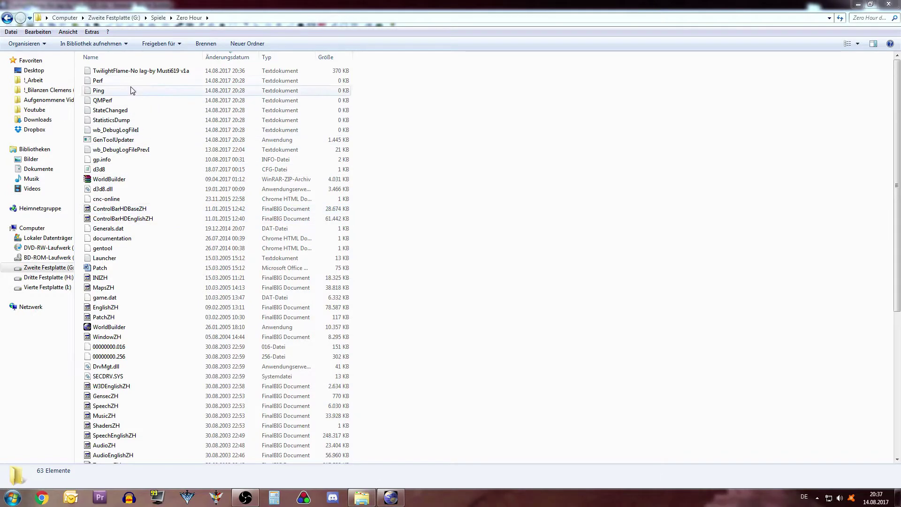
Move the dump file TwilightFlame-No lag-by Musti619 v1a into the map's own folder under Command and Conquer Generals Zero Hour Data\Maps in Dokumente.
{"action": "right_click", "coordinate": [132, 71]}
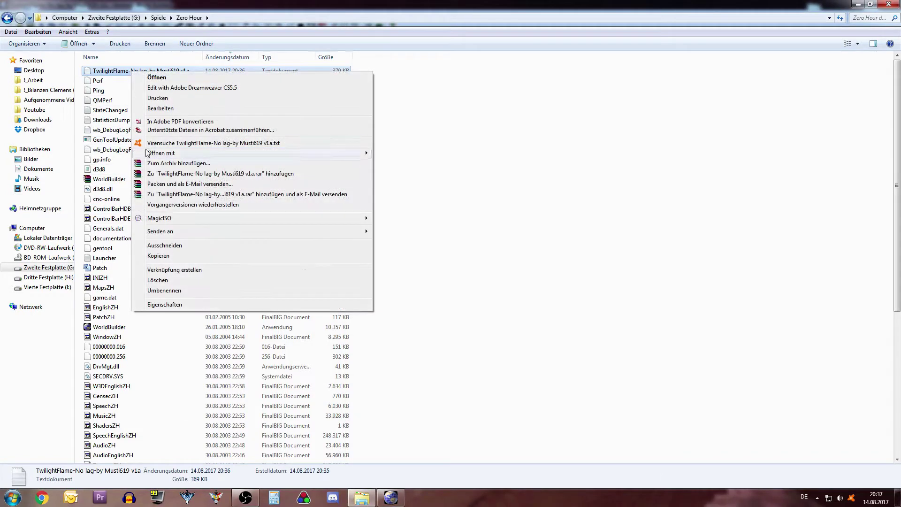
{"action": "left_click", "coordinate": [168, 248]}
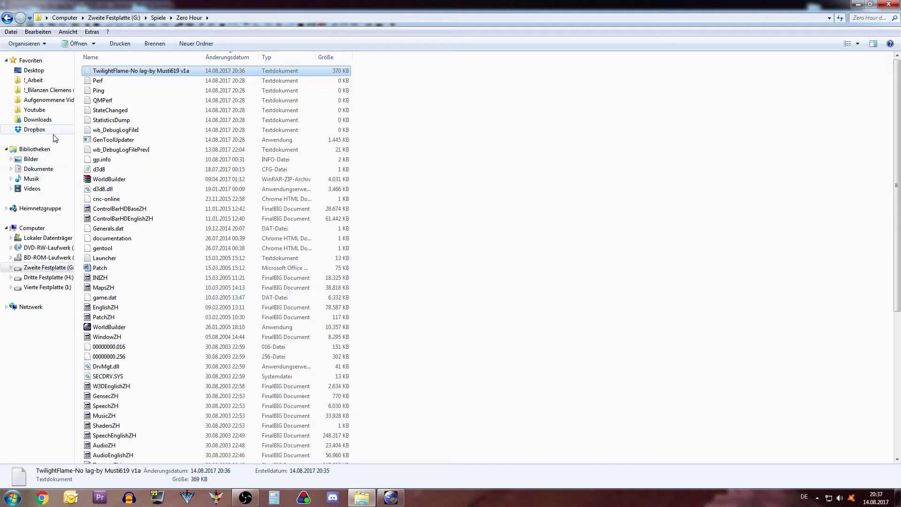
{"action": "left_click", "coordinate": [37, 169]}
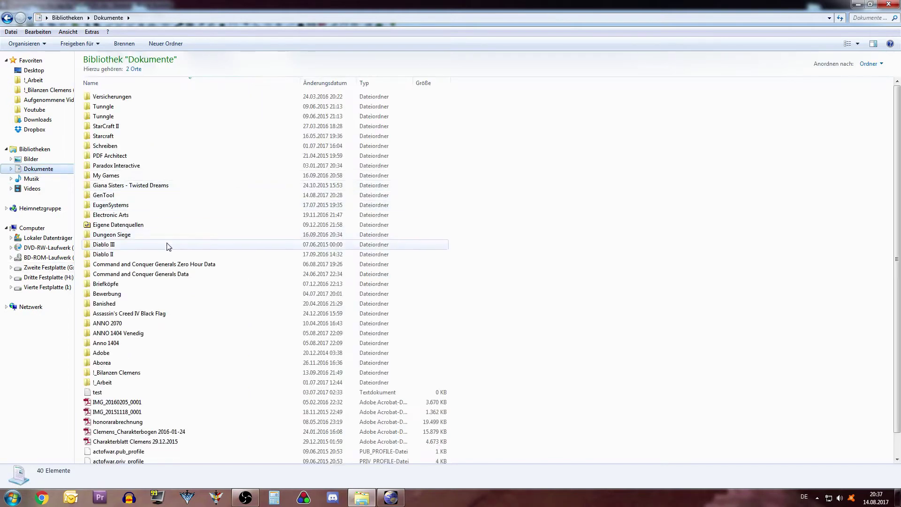
{"action": "double_click", "coordinate": [167, 265]}
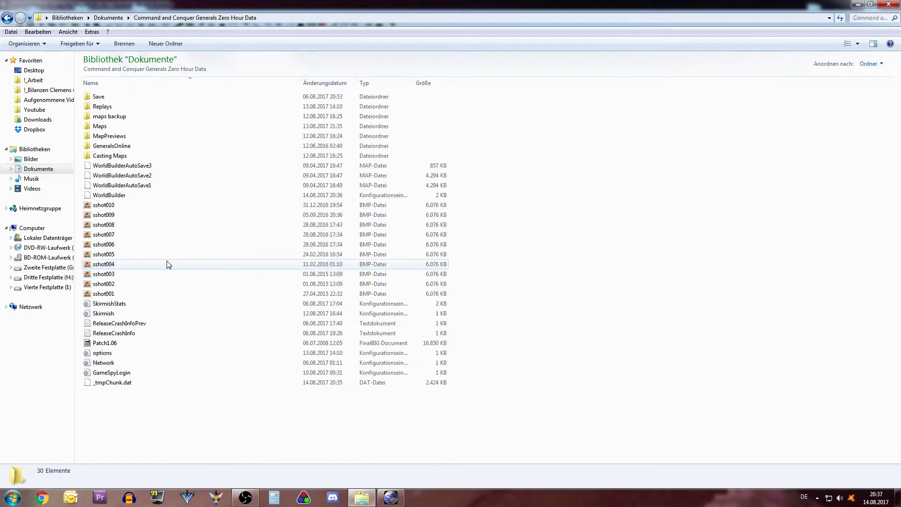
{"action": "double_click", "coordinate": [114, 128]}
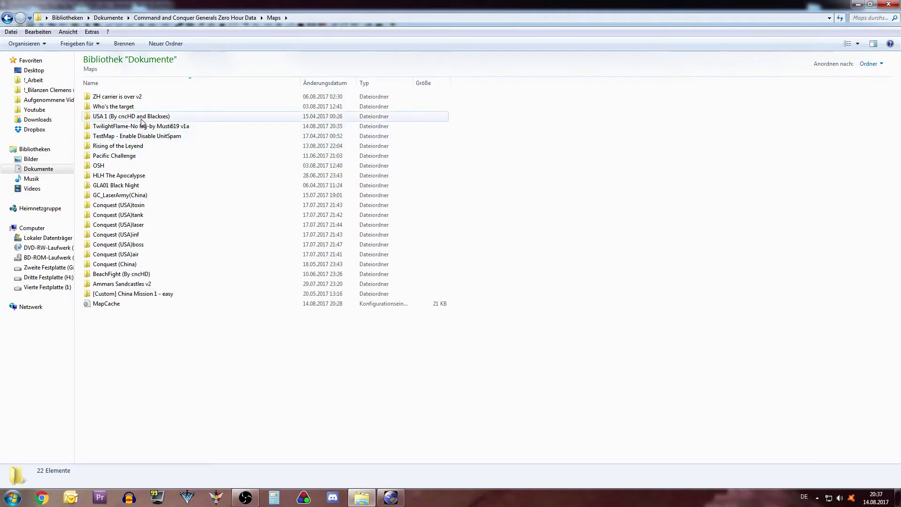
{"action": "double_click", "coordinate": [140, 125]}
{"action": "right_click", "coordinate": [145, 168]}
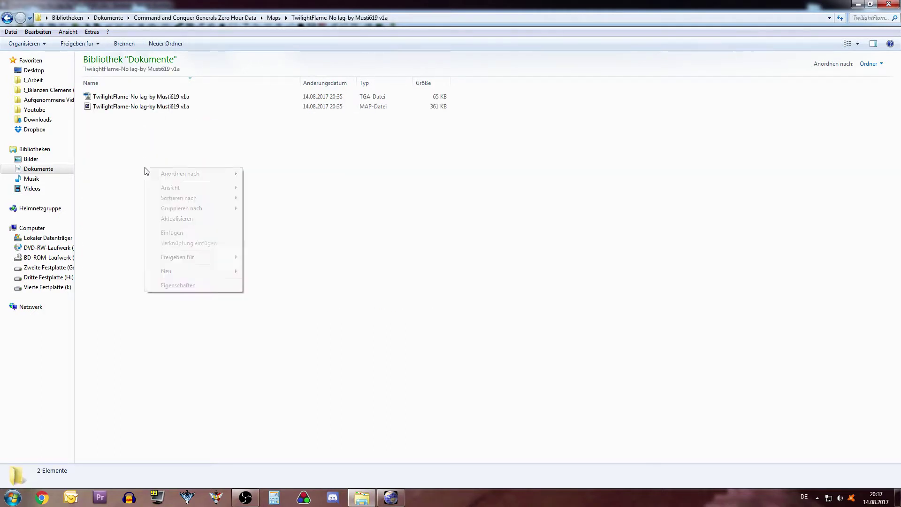
{"action": "left_click", "coordinate": [170, 233]}
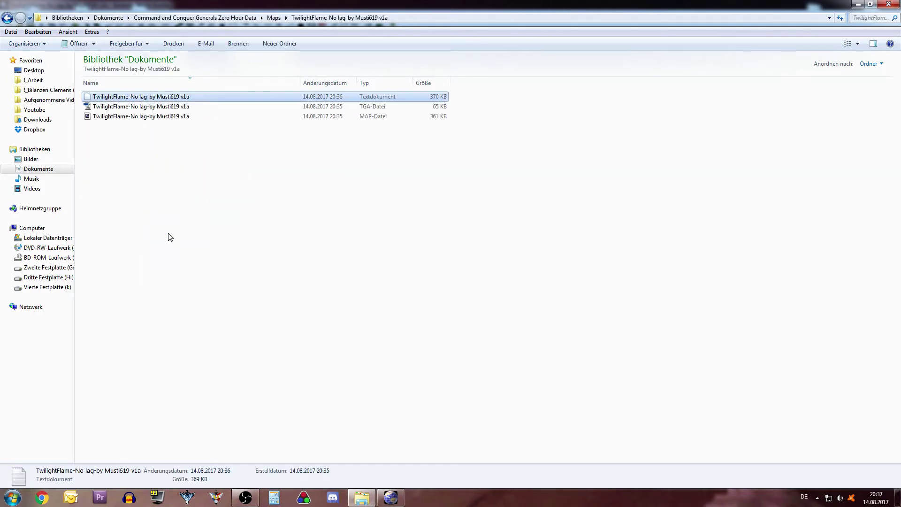
{"action": "left_click", "coordinate": [123, 136]}
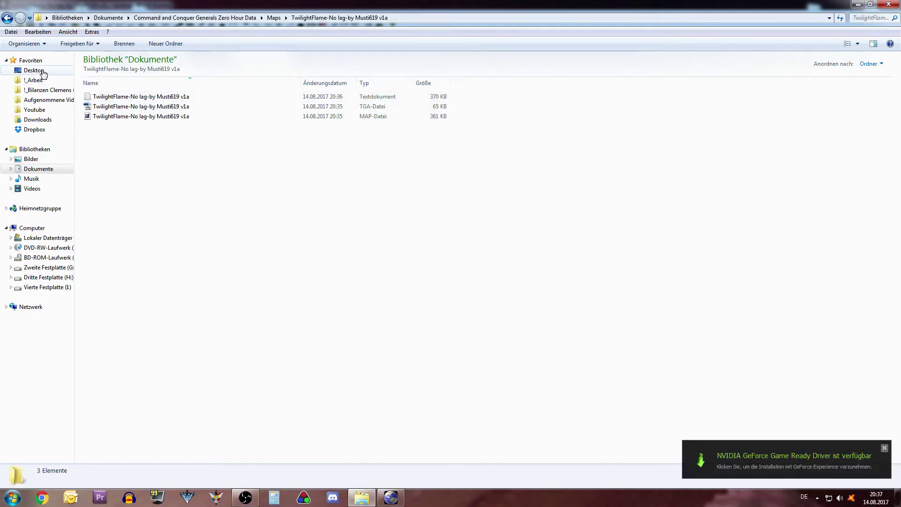
{"action": "left_click", "coordinate": [884, 448]}
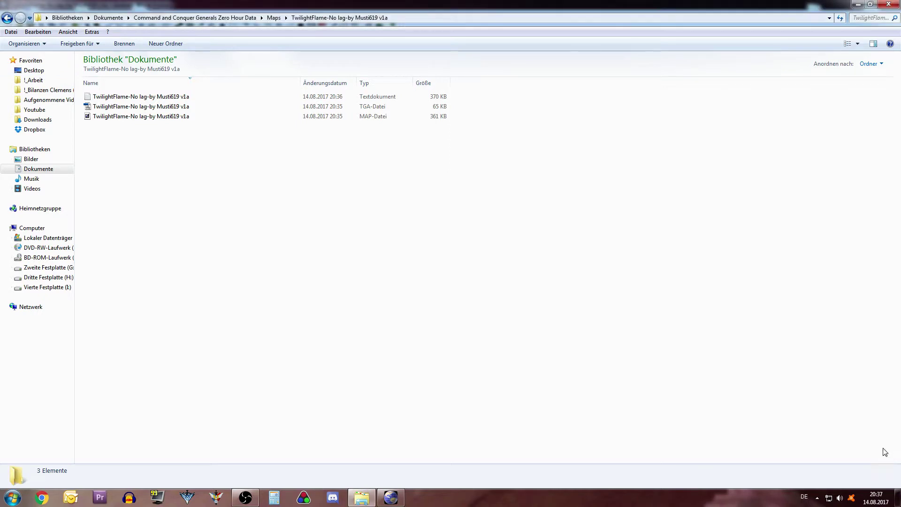
Open the wakedit folder inside Sonstiges\cnc Allerlei on the desktop.
{"action": "left_click", "coordinate": [28, 71]}
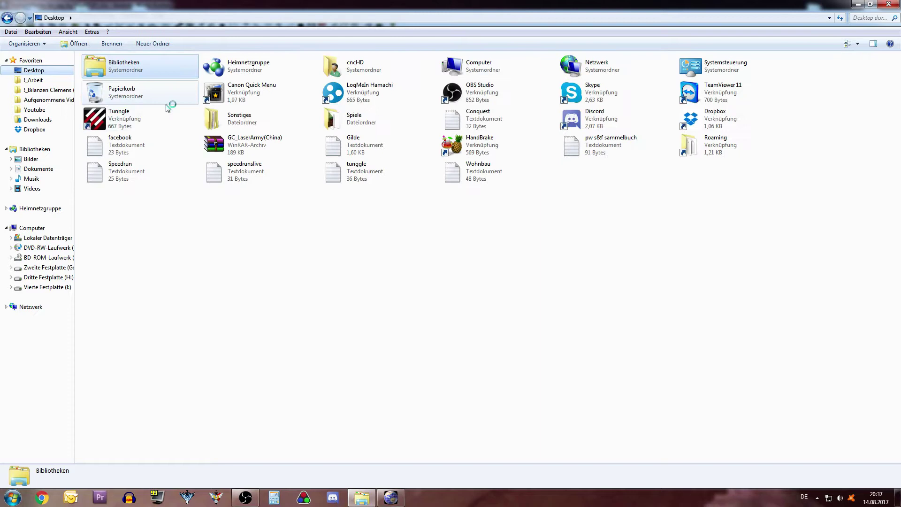
{"action": "double_click", "coordinate": [240, 125]}
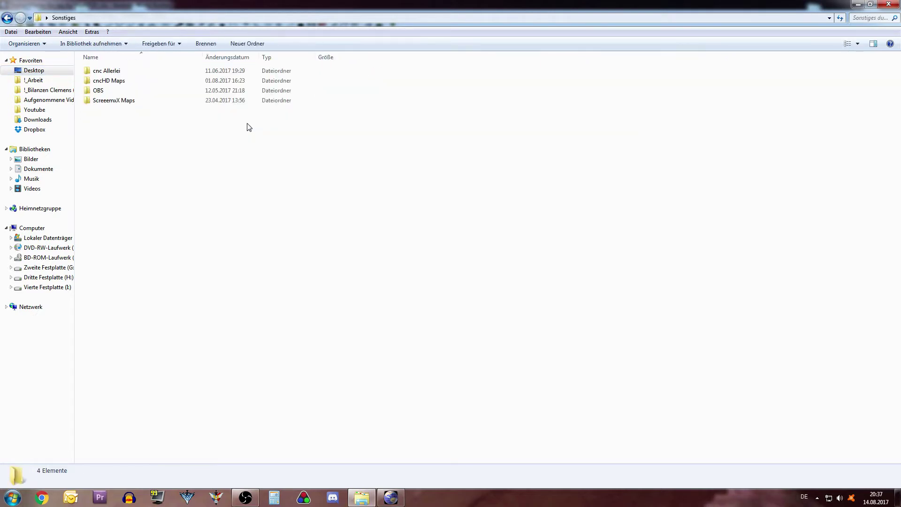
{"action": "double_click", "coordinate": [115, 71]}
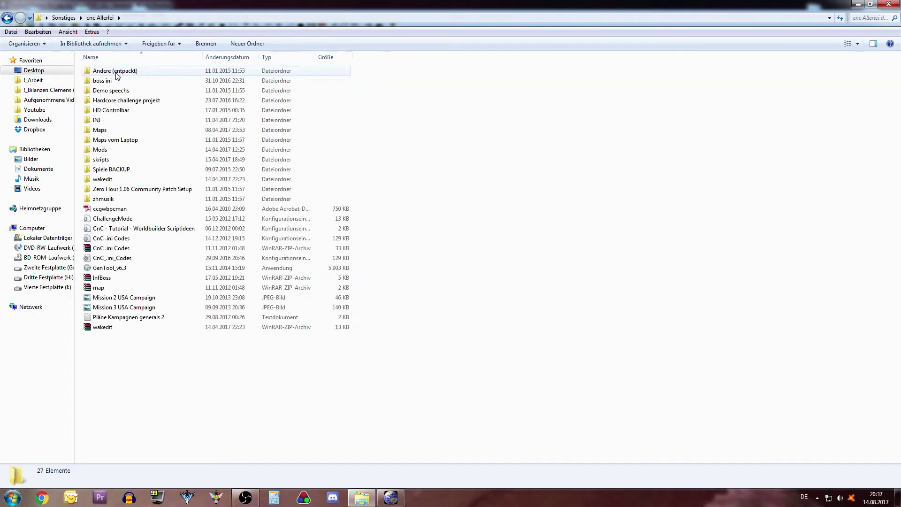
{"action": "double_click", "coordinate": [103, 179]}
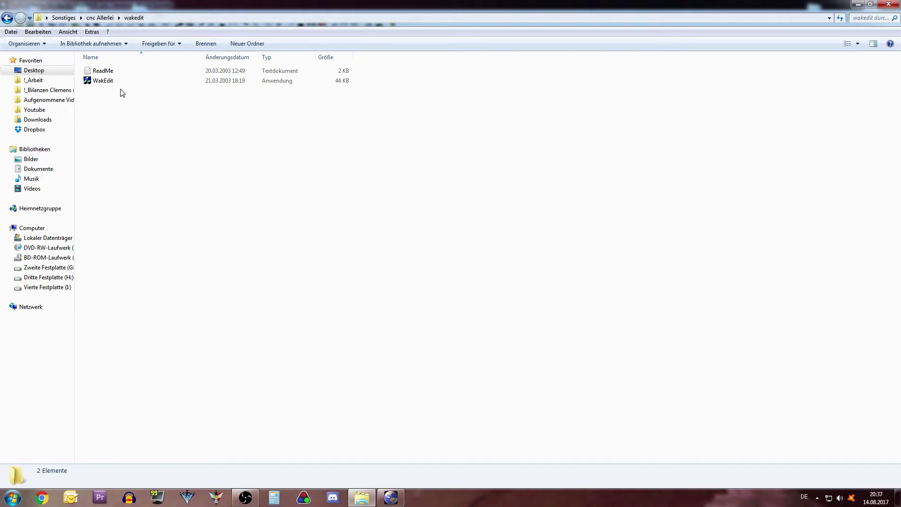
Read the ReadMe file to the end for the coastline instructions and CSV format, then close it.
{"action": "double_click", "coordinate": [108, 72]}
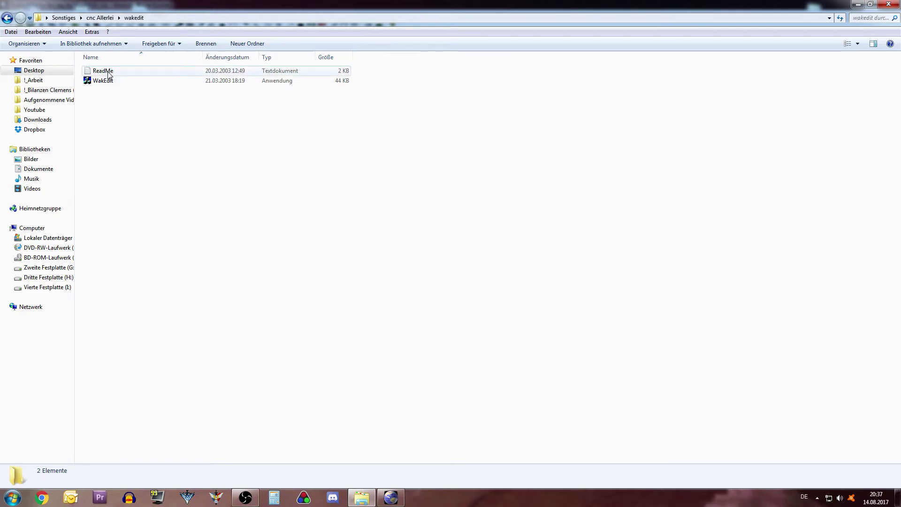
{"action": "scroll", "coordinate": [282, 275], "scroll_direction": "down", "scroll_amount": 12}
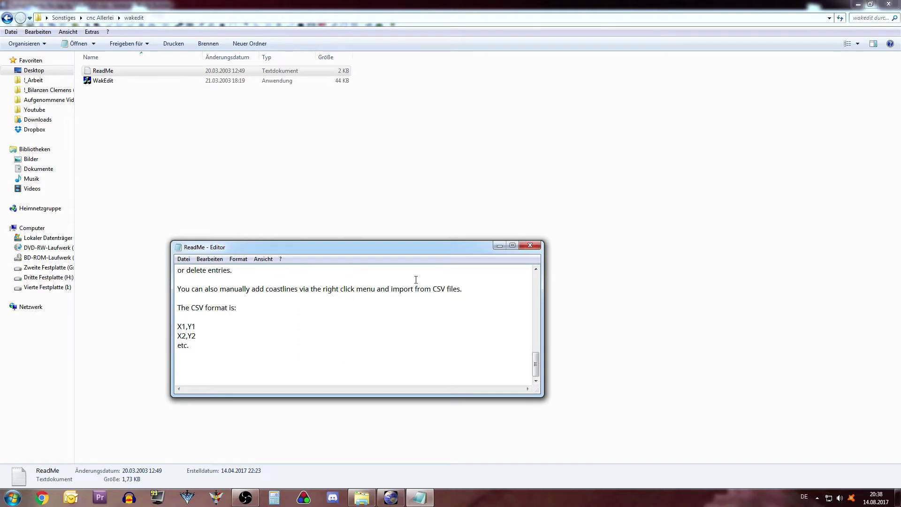
{"action": "left_click", "coordinate": [530, 245]}
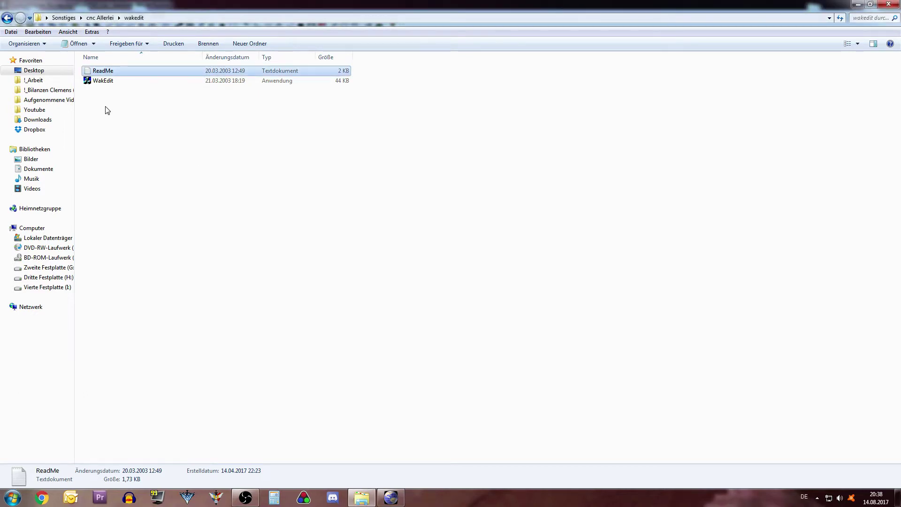
Launch WakEdit from the wakedit folder, allowing the unverified program to run.
{"action": "left_click", "coordinate": [108, 83]}
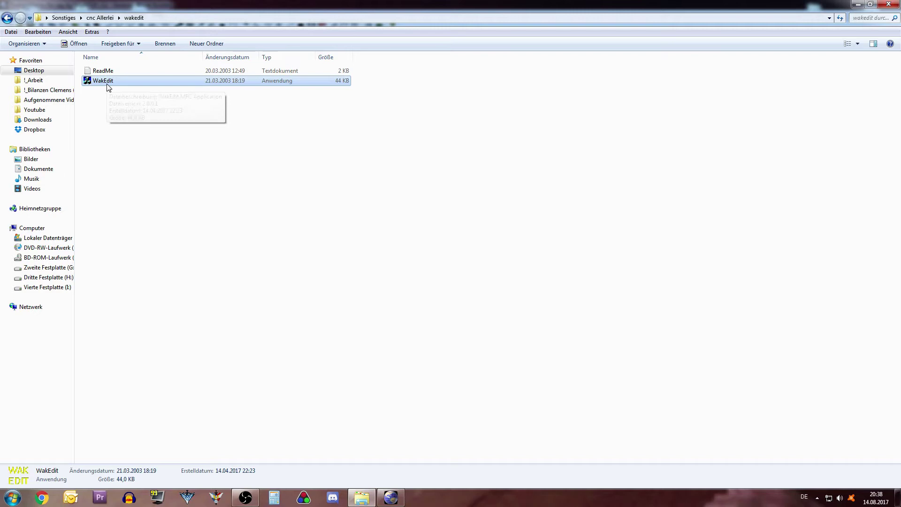
{"action": "double_click", "coordinate": [105, 82]}
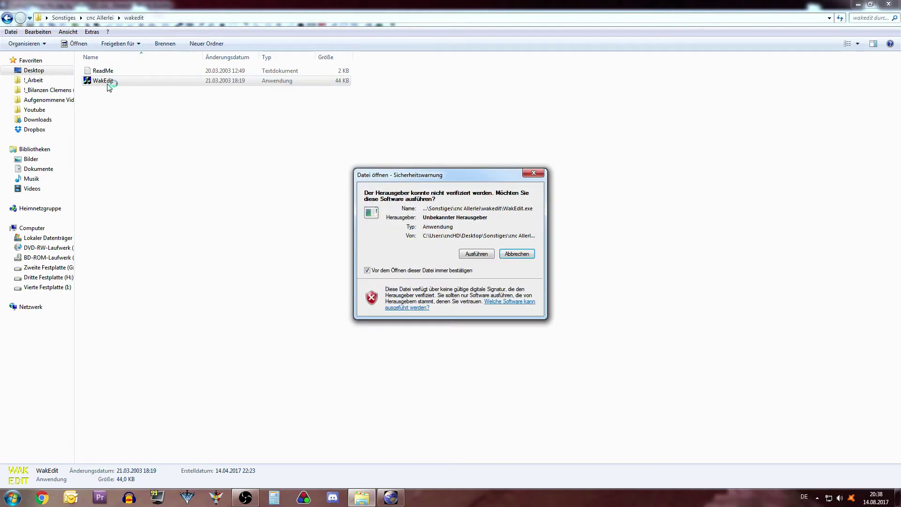
{"action": "left_click", "coordinate": [477, 258]}
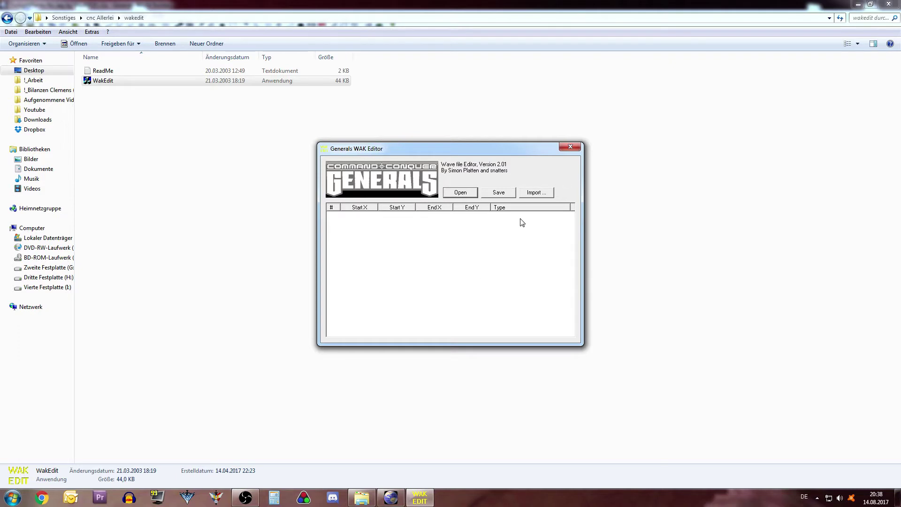
Import the WorldBuilder dump file TwilightFlame-No lag-by Musti619 v1a from its map folder in Maps.
{"action": "left_click", "coordinate": [543, 194]}
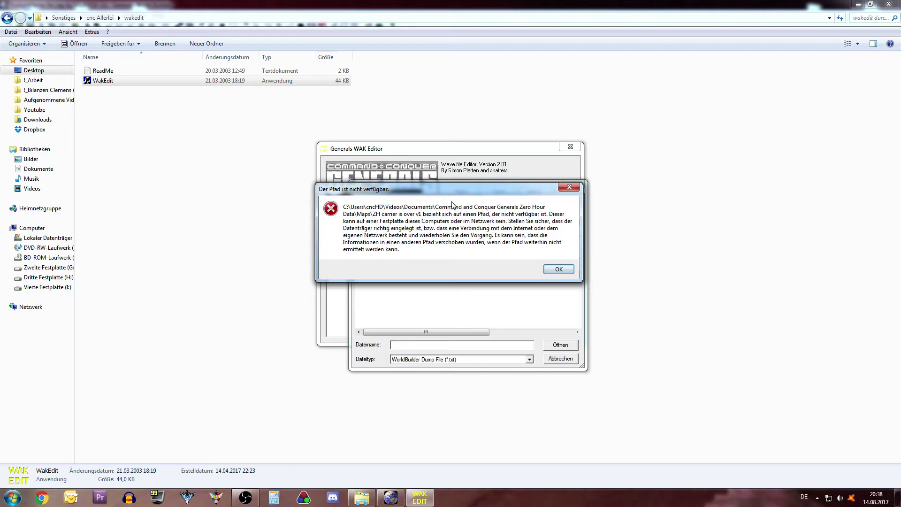
{"action": "left_click", "coordinate": [567, 270]}
{"action": "left_click", "coordinate": [466, 202]}
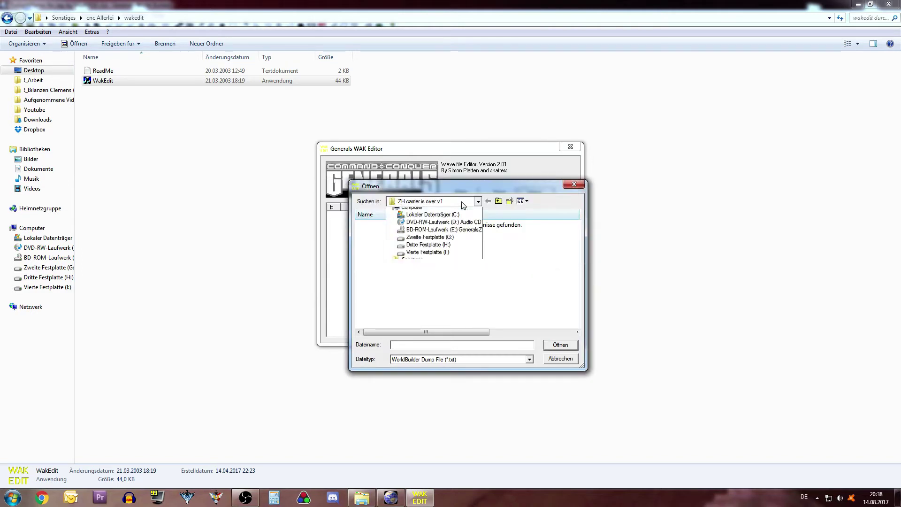
{"action": "left_click", "coordinate": [430, 250]}
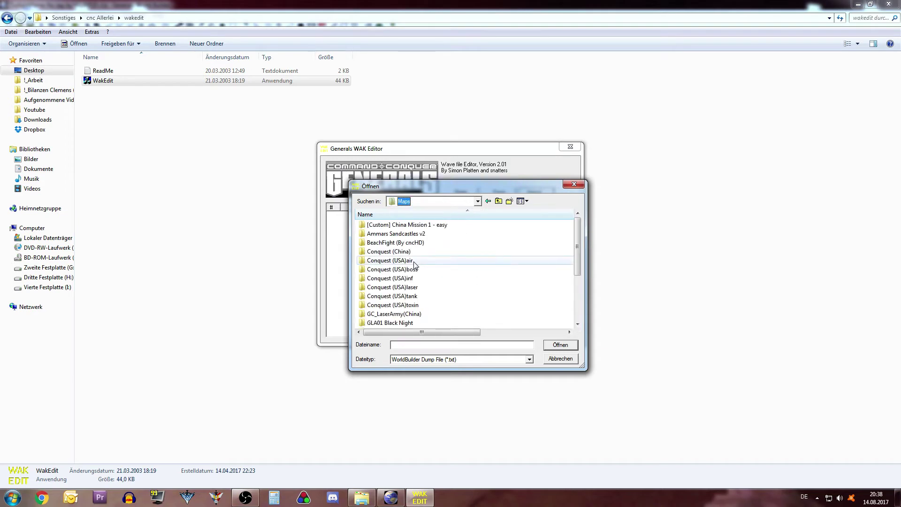
{"action": "left_click", "coordinate": [418, 263]}
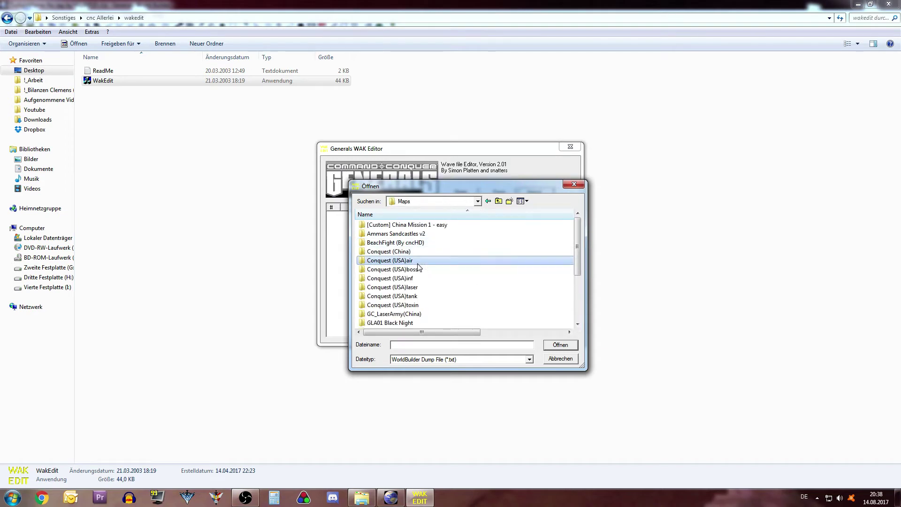
{"action": "scroll", "coordinate": [418, 265], "scroll_direction": "down", "scroll_amount": 3}
{"action": "scroll", "coordinate": [418, 265], "scroll_direction": "up", "scroll_amount": 3}
{"action": "scroll", "coordinate": [417, 270], "scroll_direction": "down", "scroll_amount": 3}
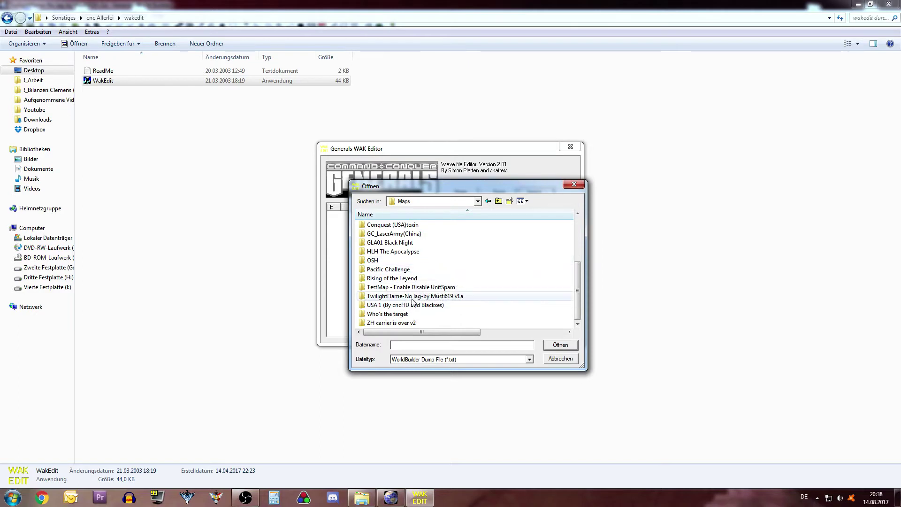
{"action": "double_click", "coordinate": [411, 296]}
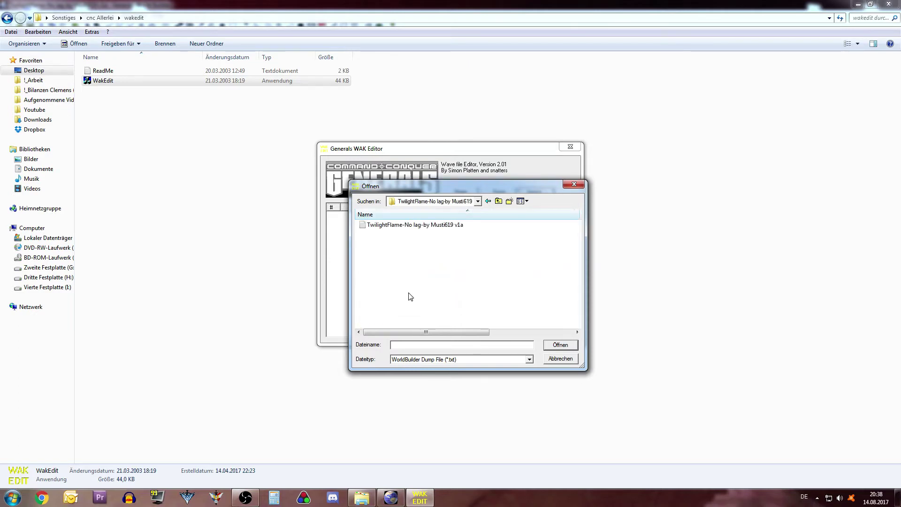
{"action": "left_click", "coordinate": [421, 226]}
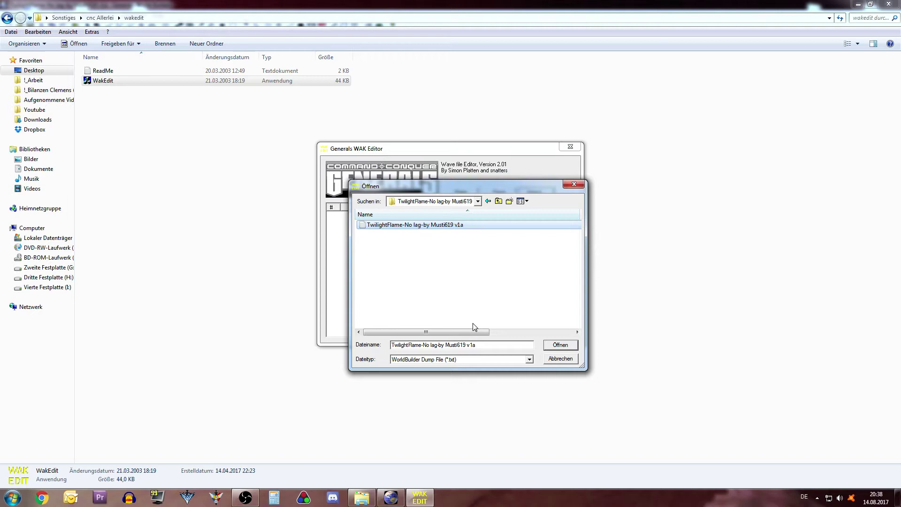
{"action": "left_click", "coordinate": [561, 346]}
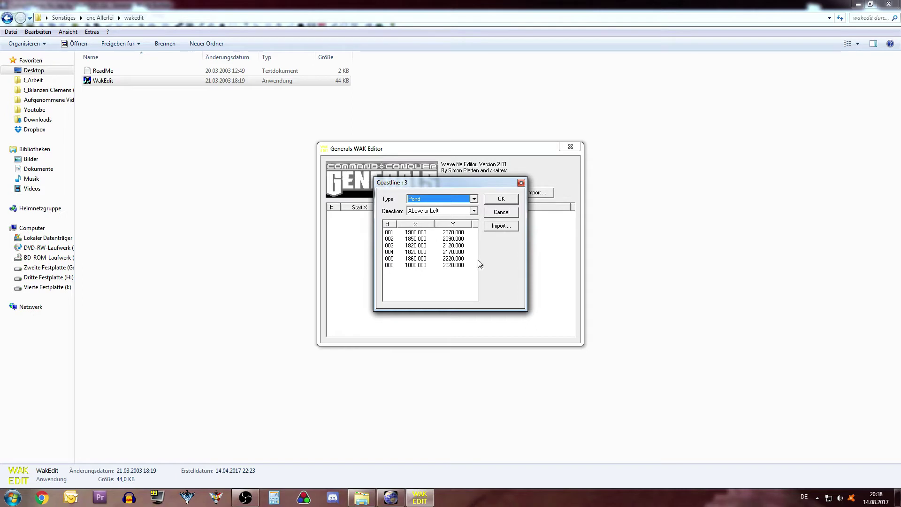
Set the type of Coastline 3 to Ocean and its direction to Above or Left.
{"action": "left_click", "coordinate": [413, 197]}
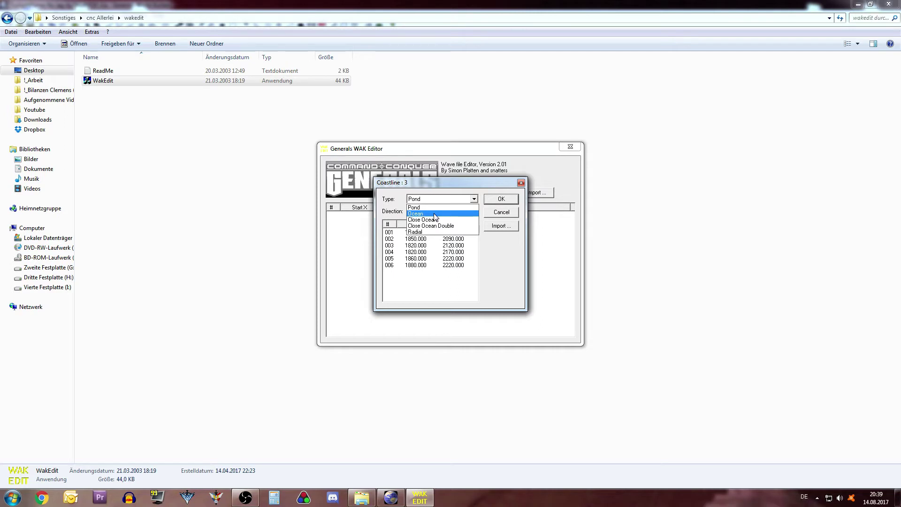
{"action": "left_click", "coordinate": [434, 214]}
{"action": "left_click", "coordinate": [414, 212]}
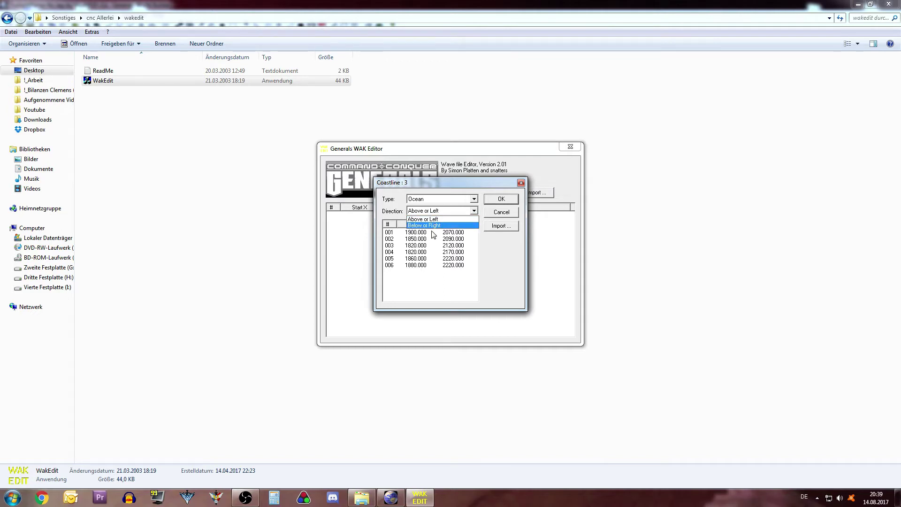
{"action": "left_click", "coordinate": [432, 219]}
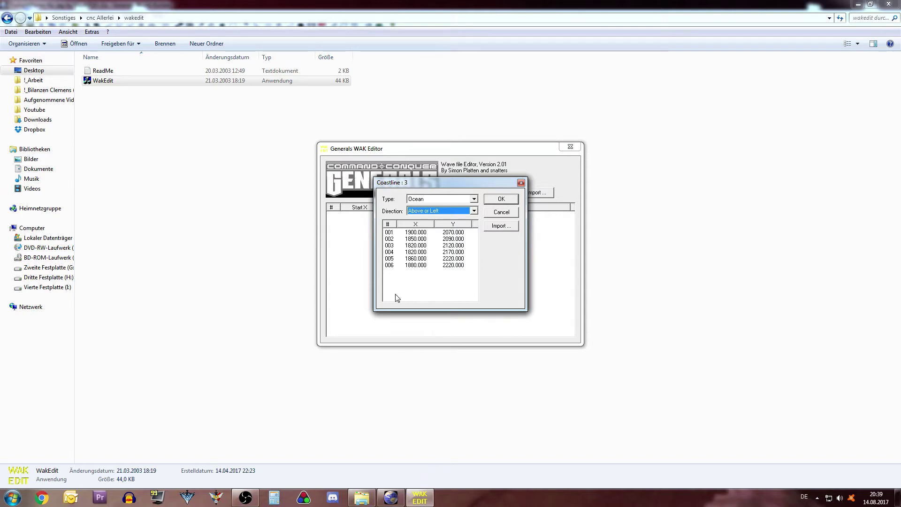
Keep the direction of Coastline 3 at Above or Left and accept its settings.
{"action": "left_click", "coordinate": [427, 212]}
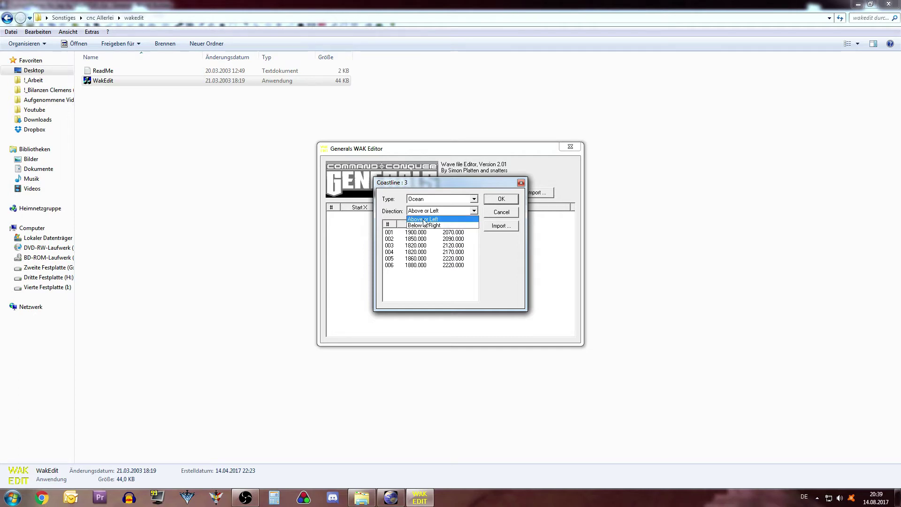
{"action": "left_click", "coordinate": [424, 219]}
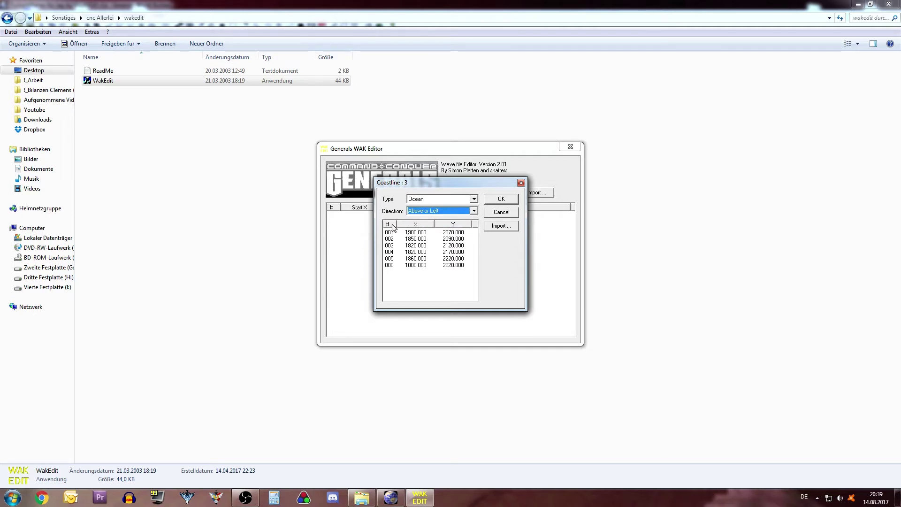
{"action": "left_click", "coordinate": [499, 200]}
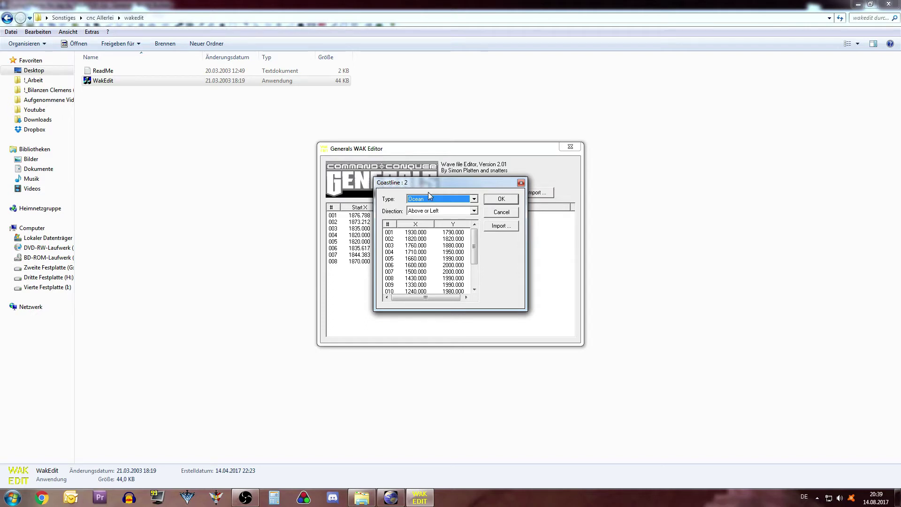
Accept Coastline 2 with type Ocean and direction Above or Left.
{"action": "left_click", "coordinate": [438, 199]}
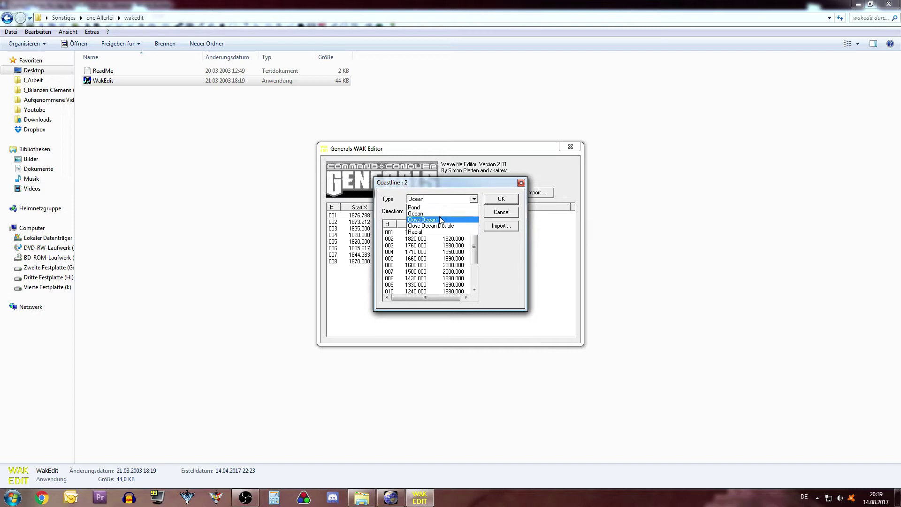
{"action": "left_click", "coordinate": [435, 214]}
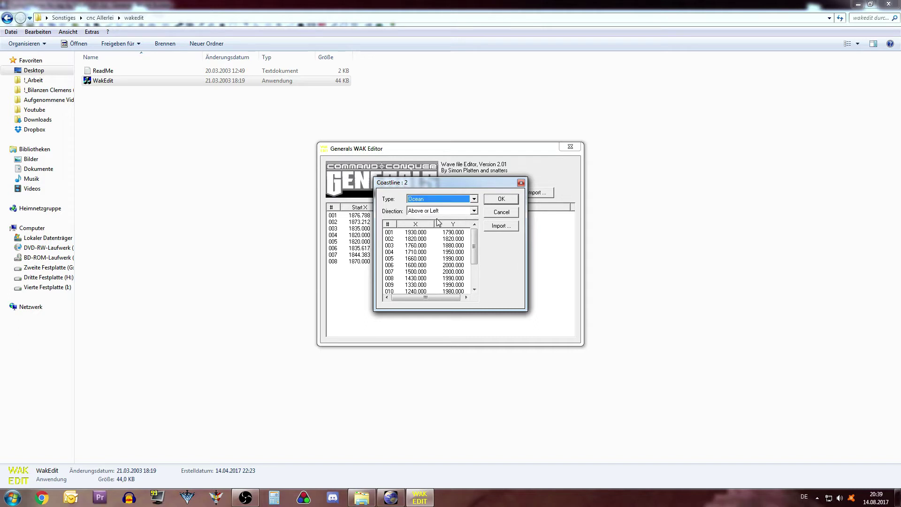
{"action": "left_click", "coordinate": [500, 200]}
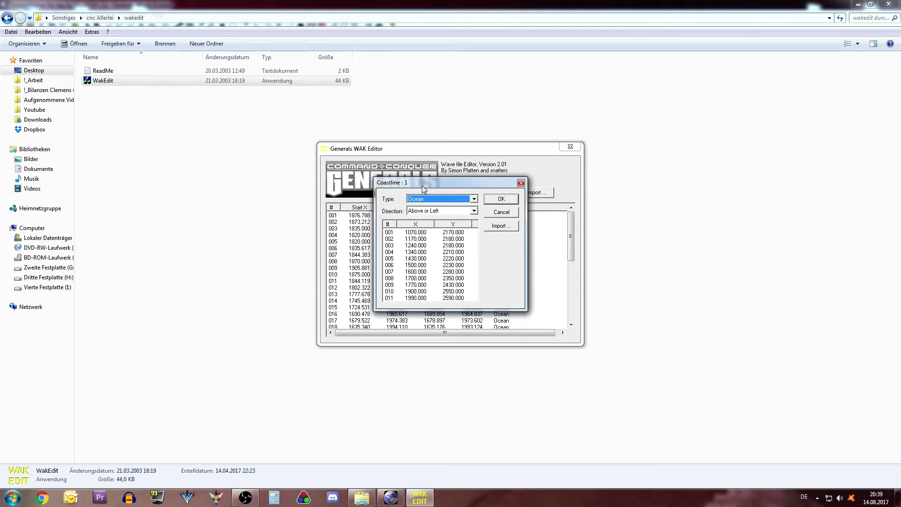
Accept Coastline 1 as type Ocean, keeping its direction at Above or Left.
{"action": "left_click", "coordinate": [441, 211]}
{"action": "left_click", "coordinate": [445, 211]}
{"action": "left_click", "coordinate": [501, 201]}
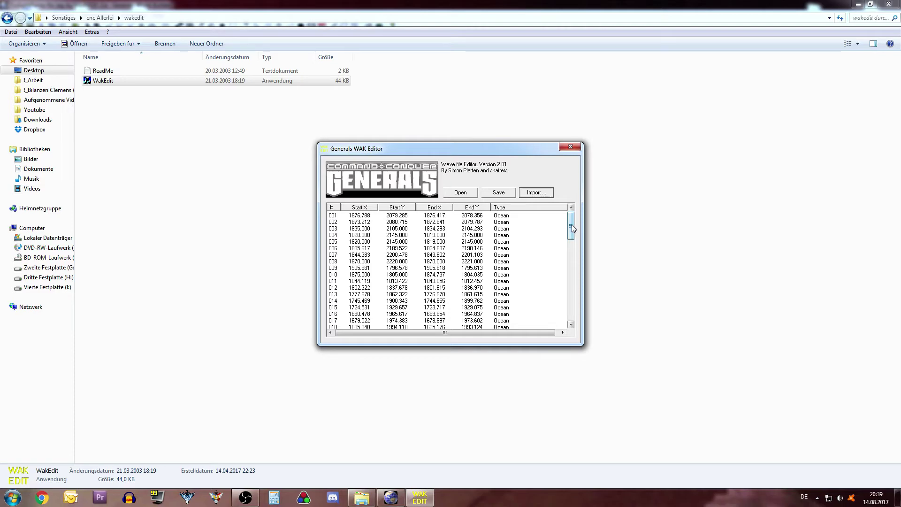
Save the generated waves in the map folder as TwilightFlame-No lag-by Musti619 v1a.wak.
{"action": "mouse_move", "coordinate": [572, 224]}
{"action": "left_mouse_down"}
{"action": "mouse_move", "coordinate": [581, 308]}
{"action": "mouse_move", "coordinate": [588, 218]}
{"action": "left_mouse_up"}
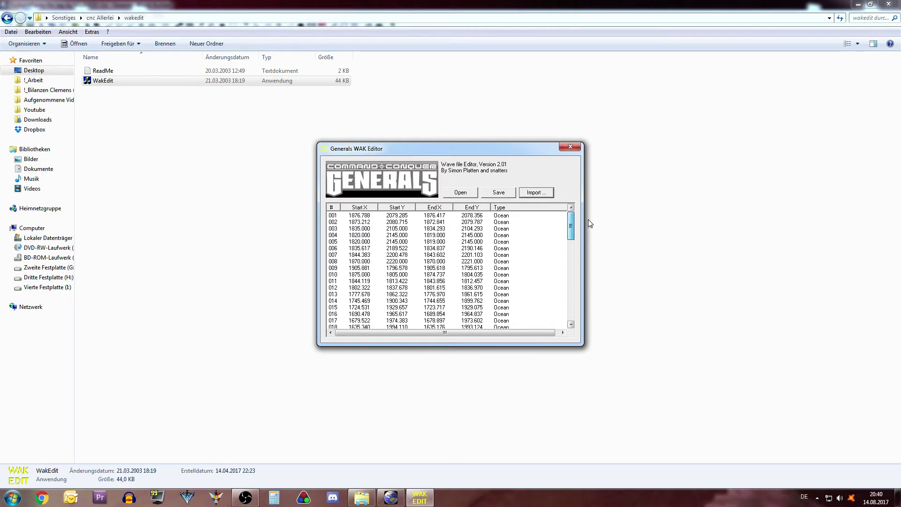
{"action": "left_click", "coordinate": [499, 192]}
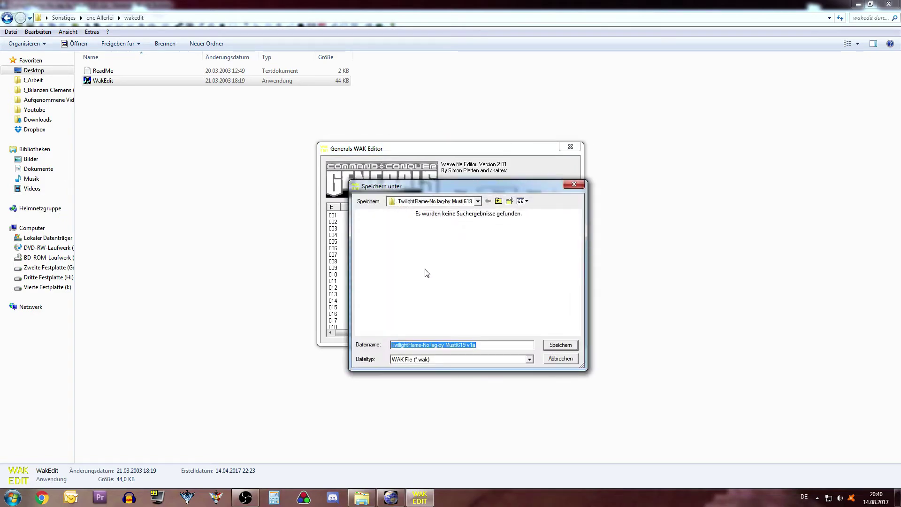
{"action": "left_click", "coordinate": [492, 346]}
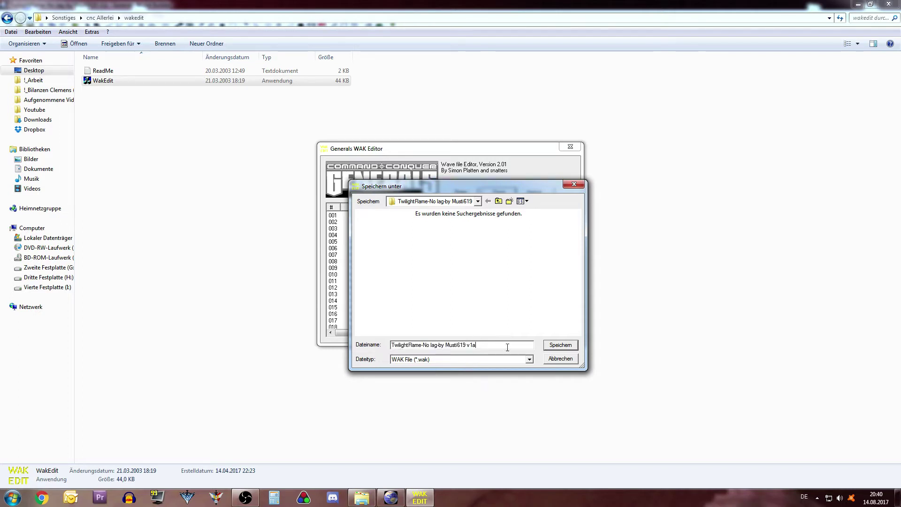
{"action": "type", "text": "."}
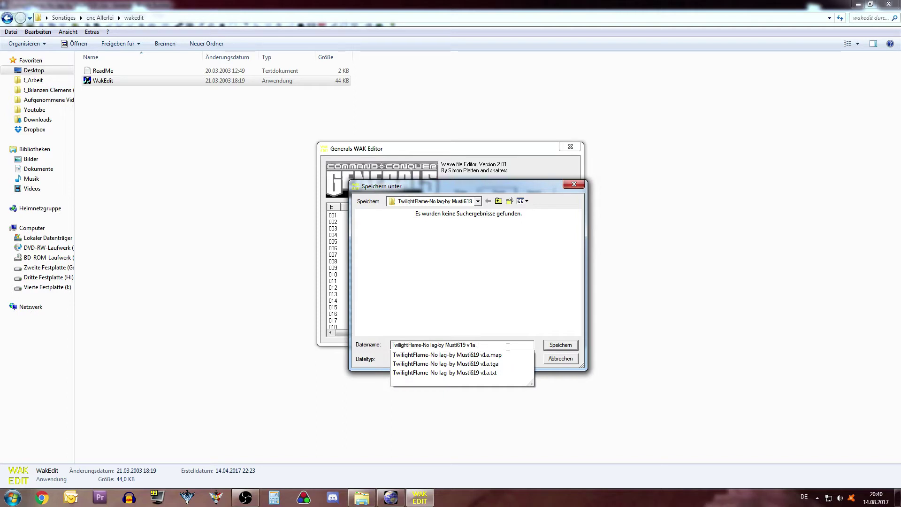
{"action": "type", "text": "wak"}
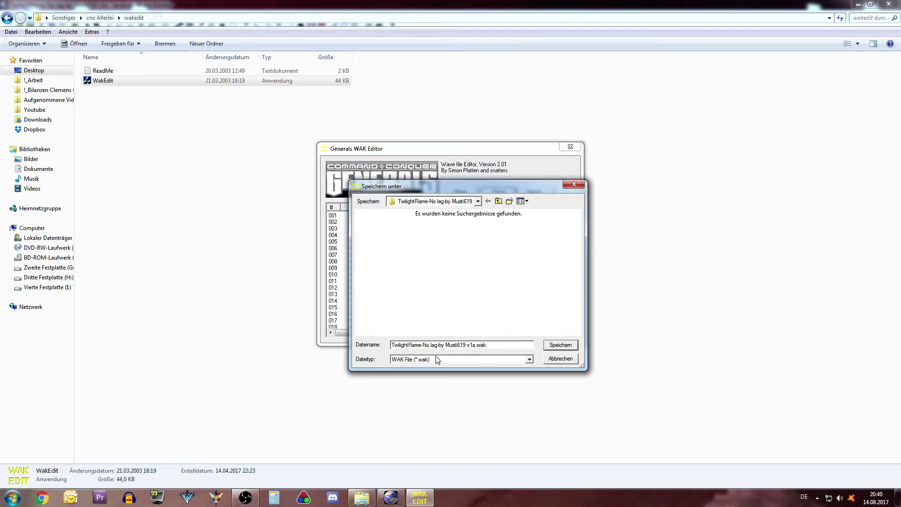
{"action": "left_click", "coordinate": [562, 346]}
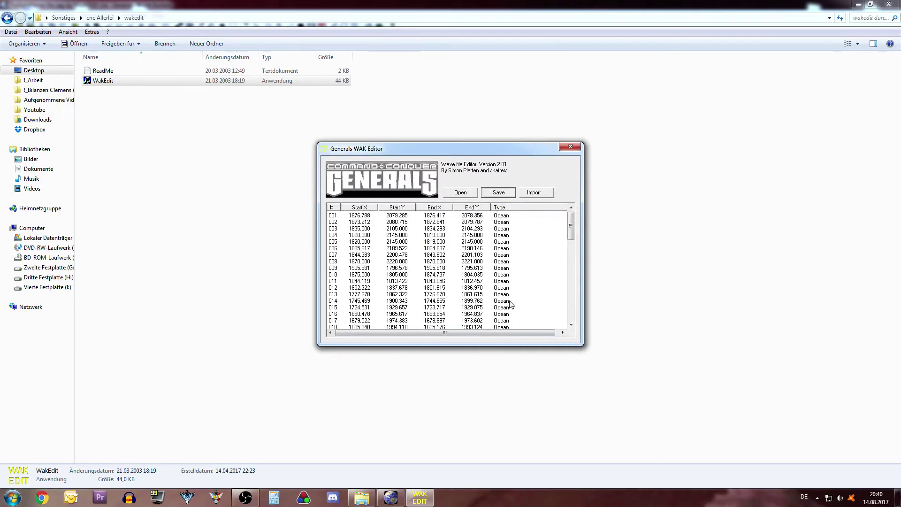
Close WakEdit and open the TwilightFlame-No lag-by Musti619 v1a folder within the Zero Hour Maps folder in Documents.
{"action": "left_click", "coordinate": [572, 147]}
{"action": "left_click", "coordinate": [236, 255]}
{"action": "left_click", "coordinate": [38, 168]}
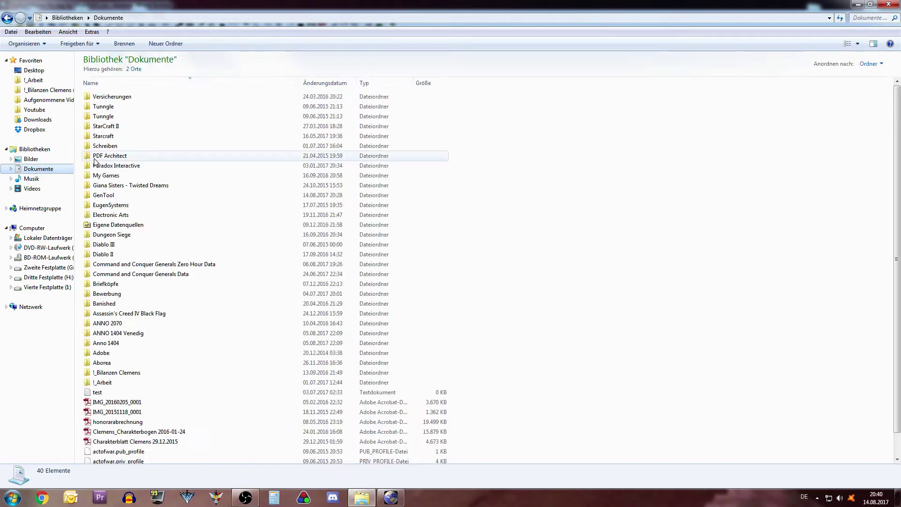
{"action": "double_click", "coordinate": [169, 268]}
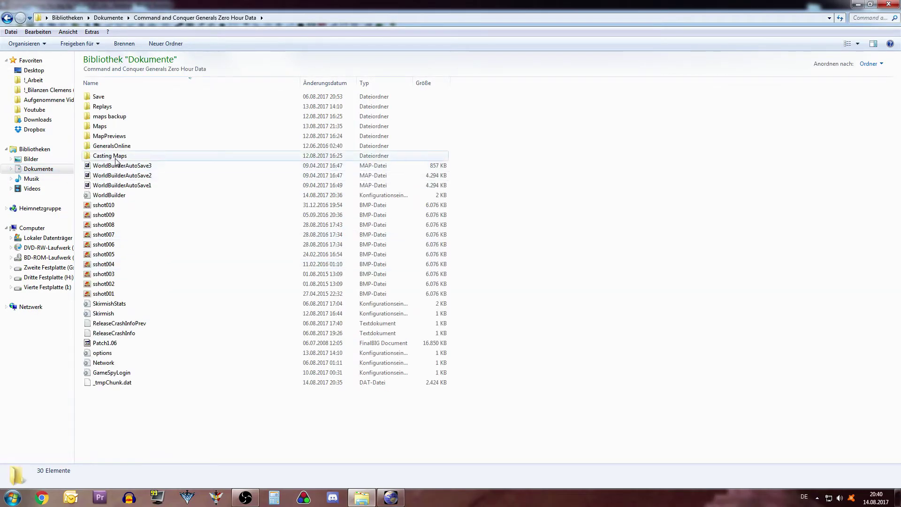
{"action": "double_click", "coordinate": [101, 126]}
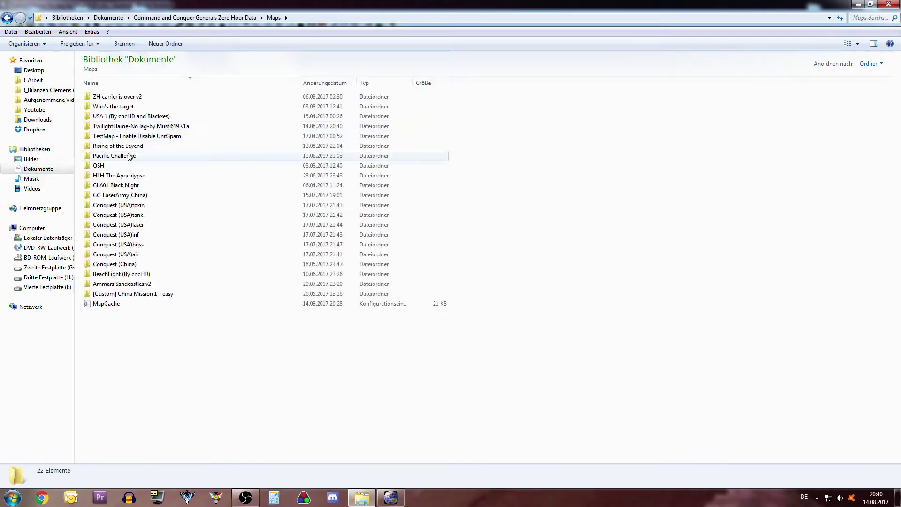
{"action": "double_click", "coordinate": [161, 127]}
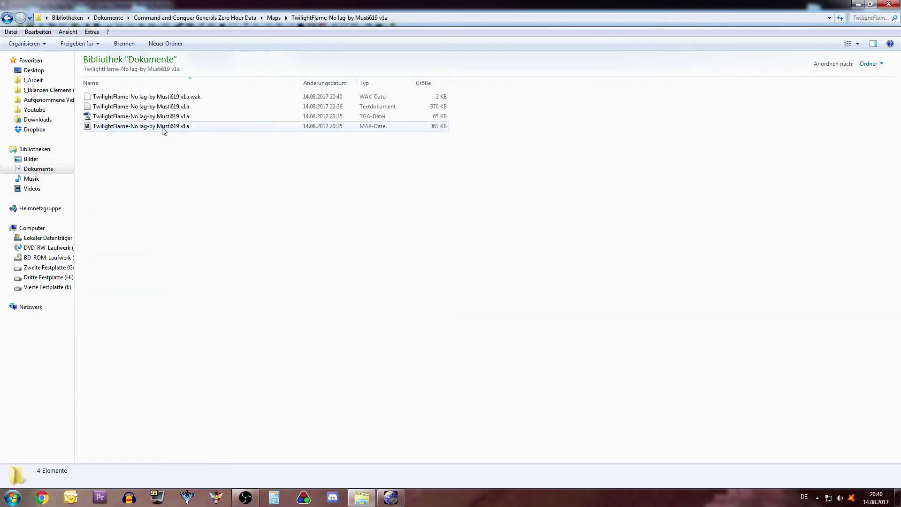
Check the saved .wak file and the text dump in the map folder, comparing their names and types.
{"action": "left_click", "coordinate": [175, 99]}
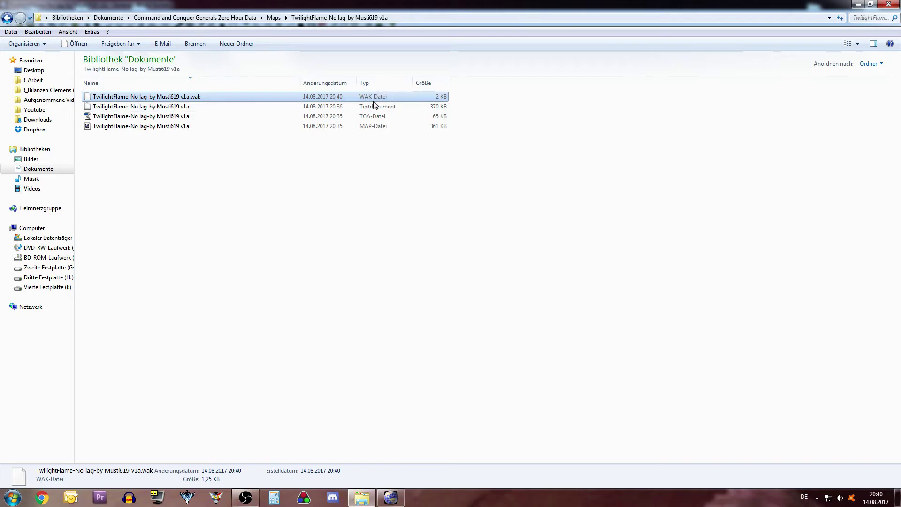
{"action": "left_click", "coordinate": [173, 107]}
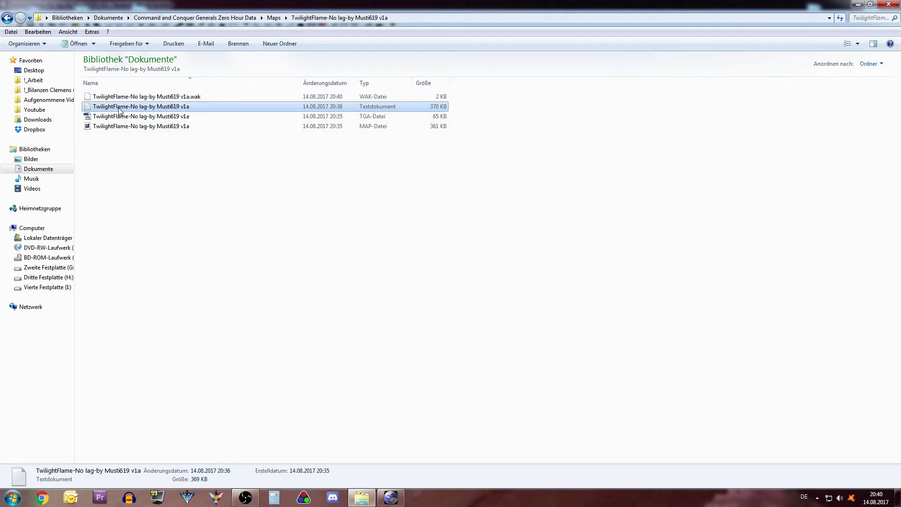
{"action": "left_click", "coordinate": [138, 181]}
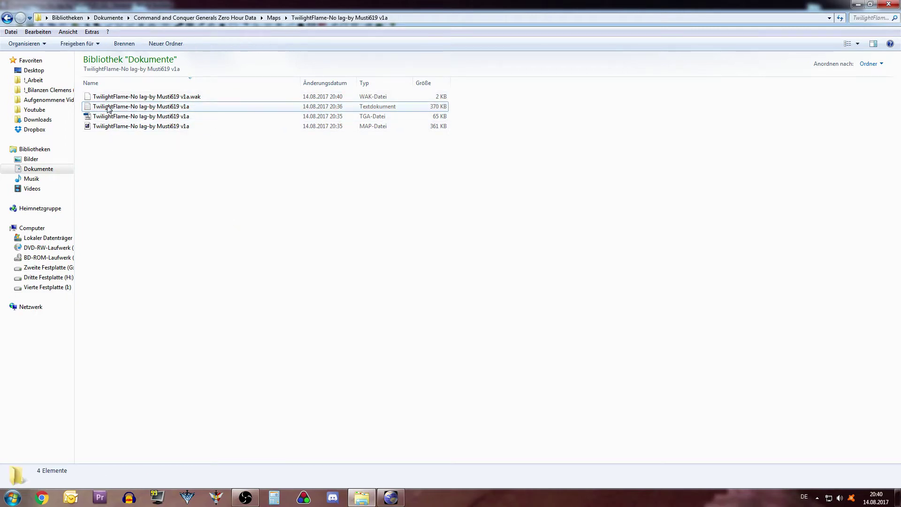
{"action": "left_click", "coordinate": [124, 107]}
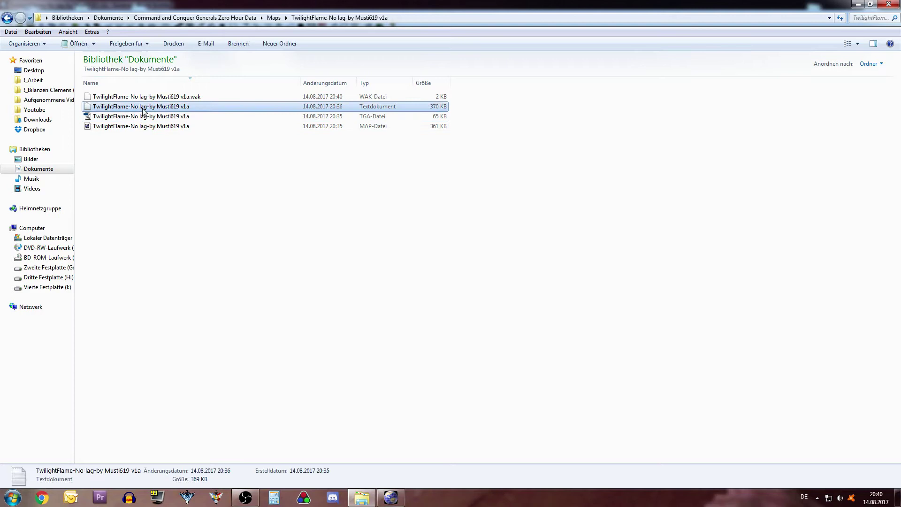
{"action": "left_click", "coordinate": [133, 155]}
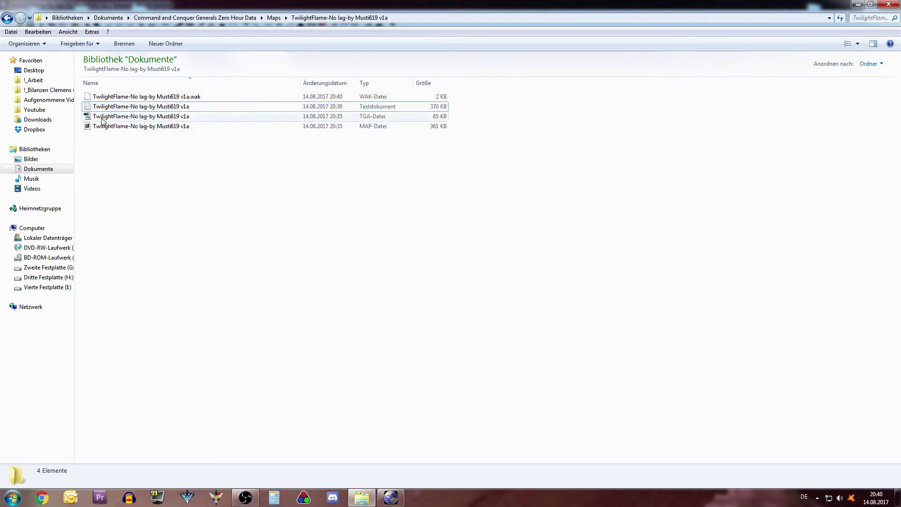
{"action": "left_click", "coordinate": [113, 108]}
{"action": "left_click", "coordinate": [156, 170]}
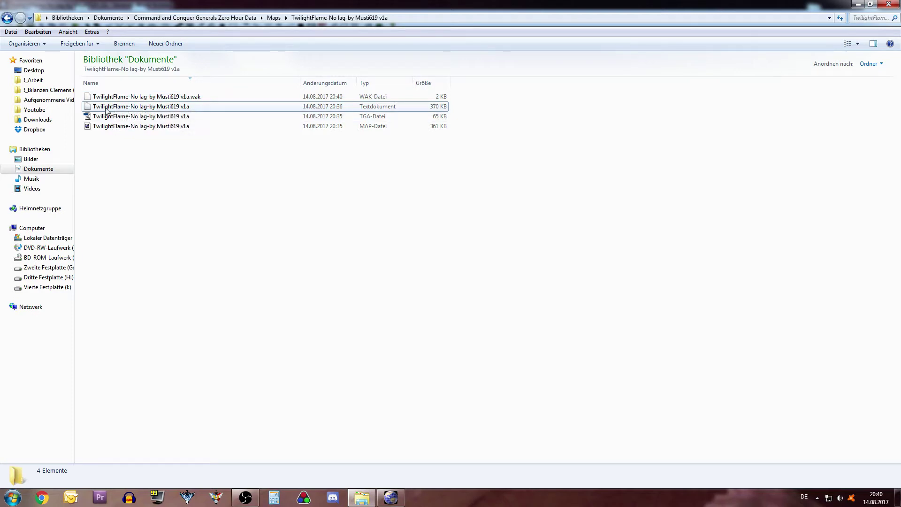
{"action": "left_click", "coordinate": [113, 108]}
{"action": "left_click", "coordinate": [151, 188]}
Switch to World Builder, save the TwilightFlame map and close the editor, returning to the map folder's .wak file.
{"action": "left_click", "coordinate": [391, 496]}
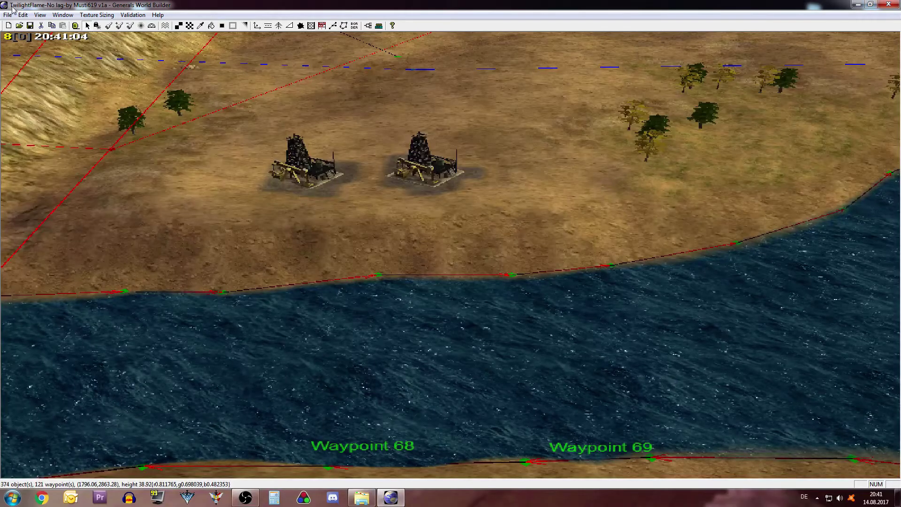
{"action": "left_click", "coordinate": [888, 5]}
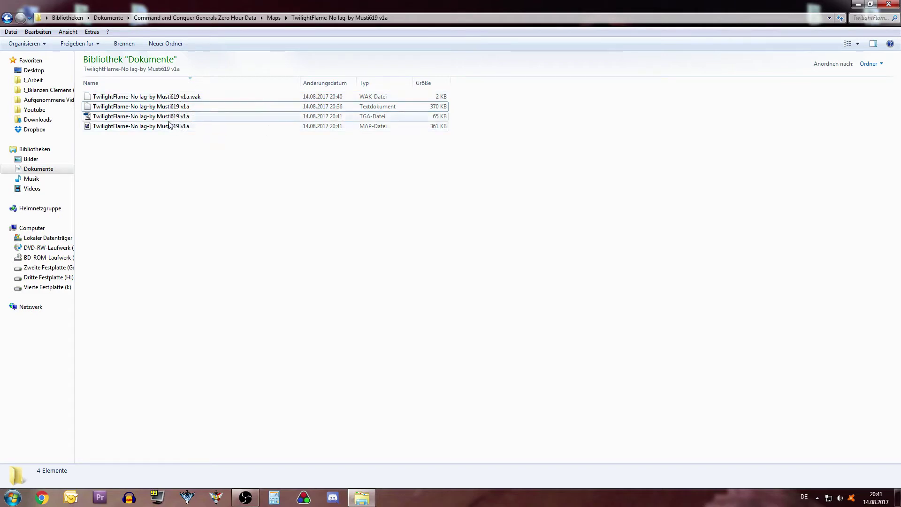
{"action": "left_click", "coordinate": [175, 99]}
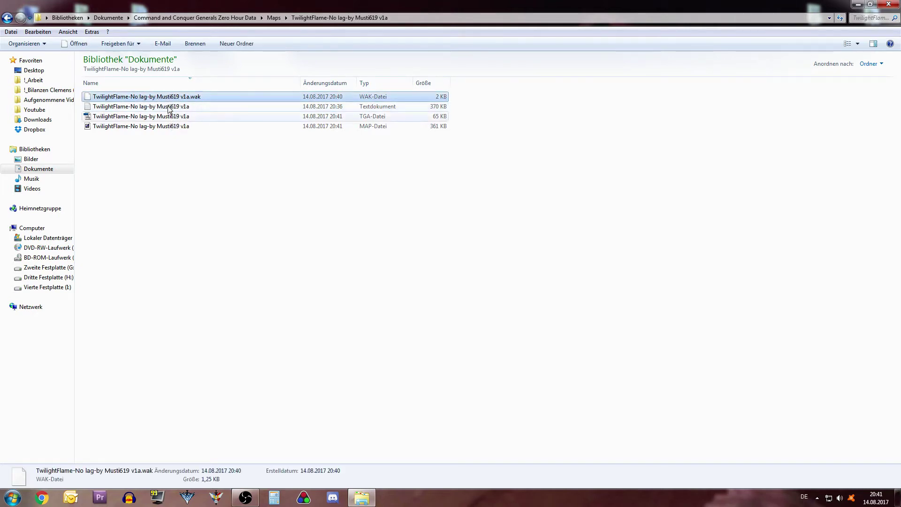
{"action": "left_click", "coordinate": [216, 334]}
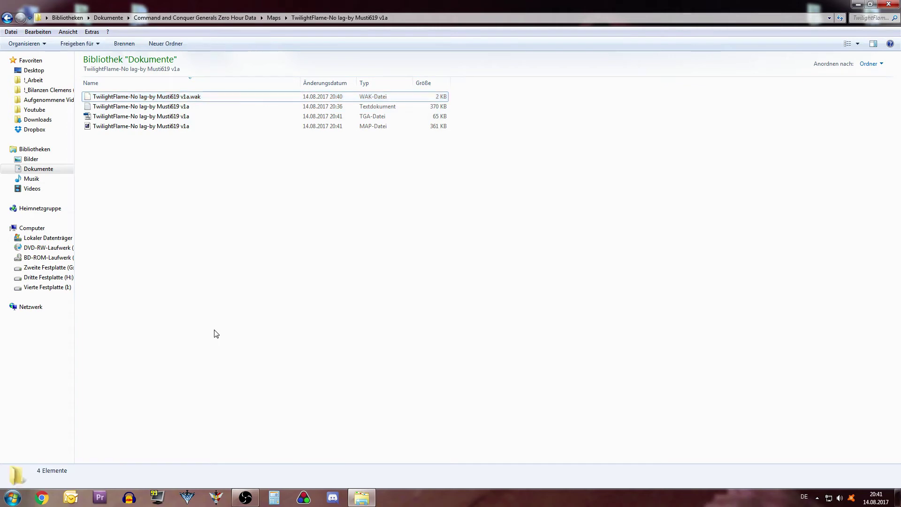
Launch Command & Conquer Generals Zero Hour, skip the intro, and open the skirmish setup with its map selection.
{"action": "left_click", "coordinate": [186, 497]}
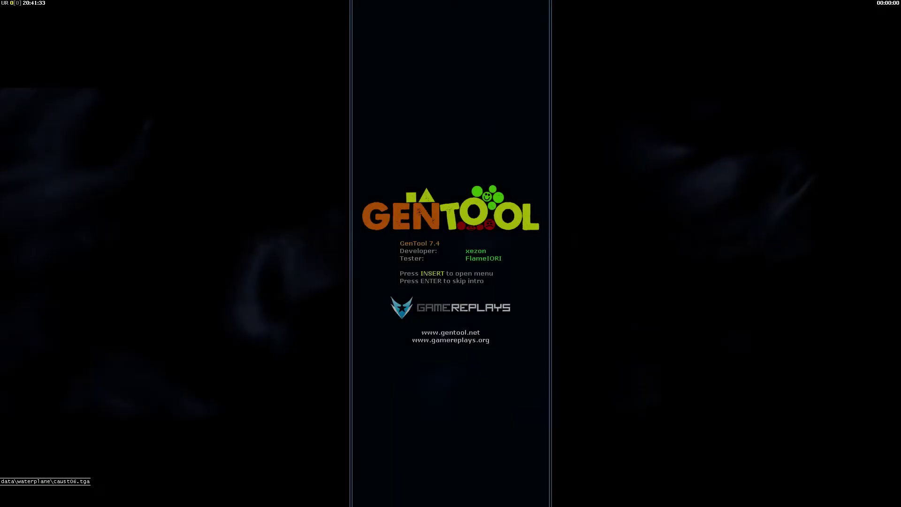
{"action": "key", "text": "Return"}
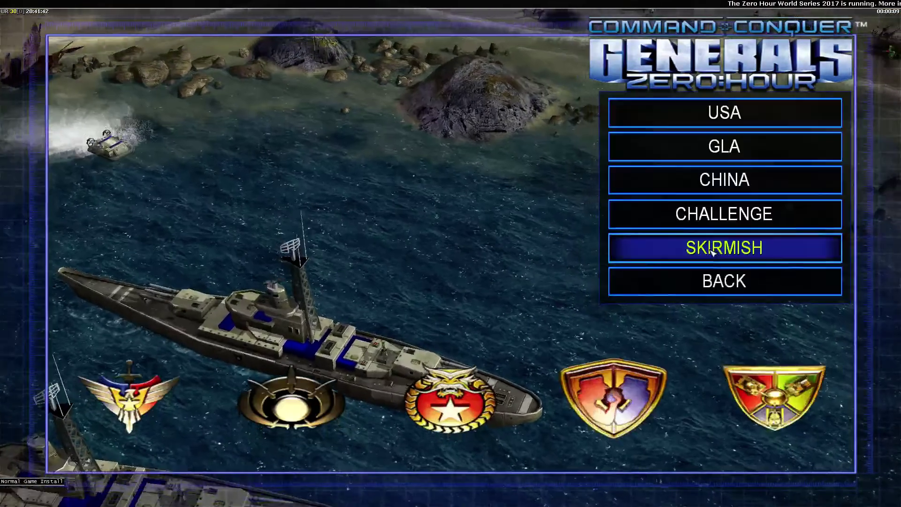
{"action": "left_click", "coordinate": [712, 256]}
{"action": "left_click", "coordinate": [716, 253]}
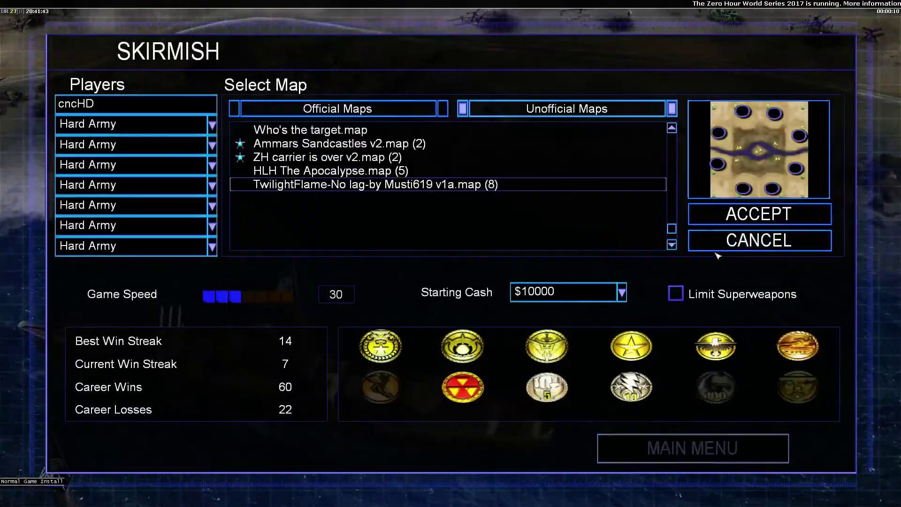
Select the map TwilightFlame-No lag-by Musti619 v1a, take the left of the two southern start positions, and start the skirmish.
{"action": "left_click", "coordinate": [479, 185]}
{"action": "left_click", "coordinate": [718, 207]}
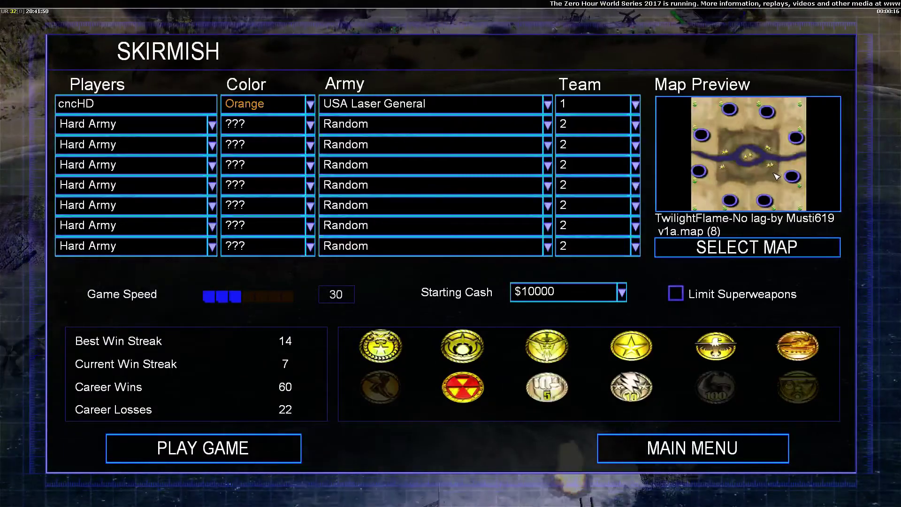
{"action": "left_click", "coordinate": [730, 200]}
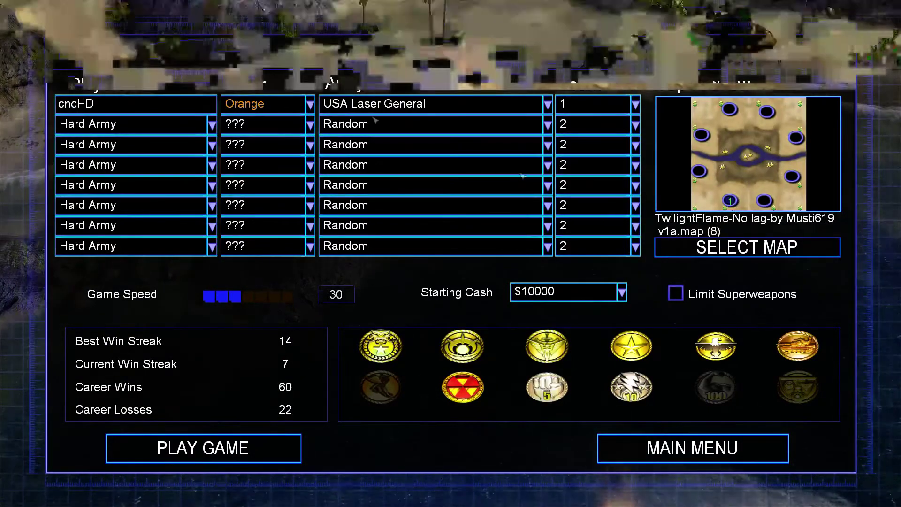
{"action": "left_click", "coordinate": [227, 459]}
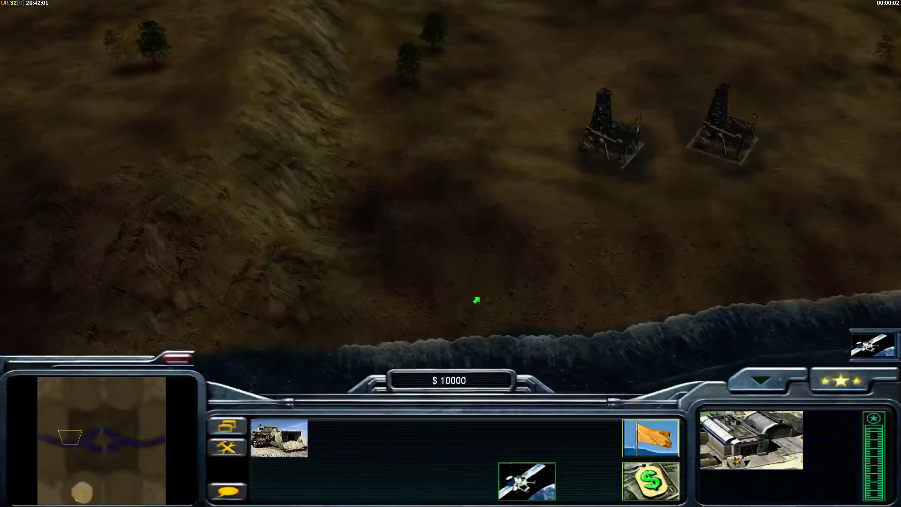
Reveal the river beside the central island with the satellite scan and inspect the waves along the coastlines up close.
{"action": "right_click_drag", "start_coordinate": [476, 300], "coordinate": [504, 226]}
{"action": "right_click", "coordinate": [424, 235]}
{"action": "left_click", "coordinate": [872, 346]}
{"action": "left_click", "coordinate": [458, 201]}
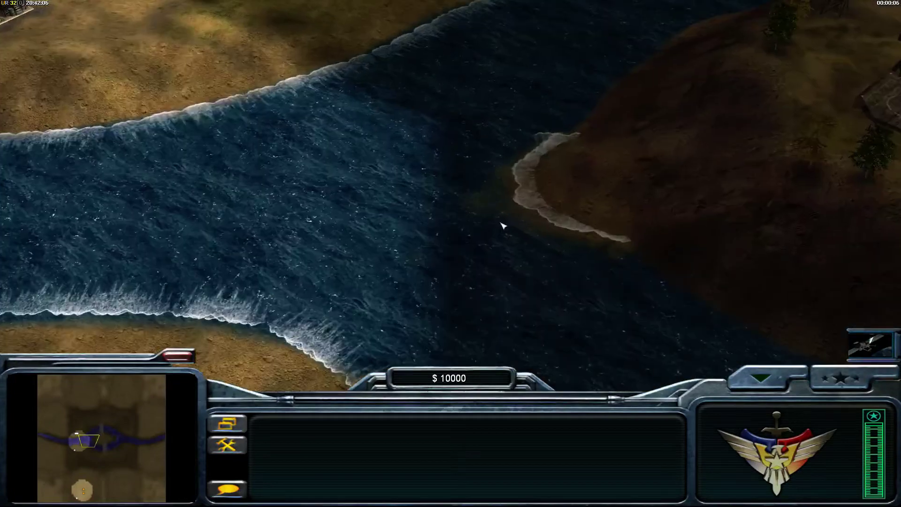
{"action": "scroll", "coordinate": [444, 225], "scroll_direction": "up", "scroll_amount": 4}
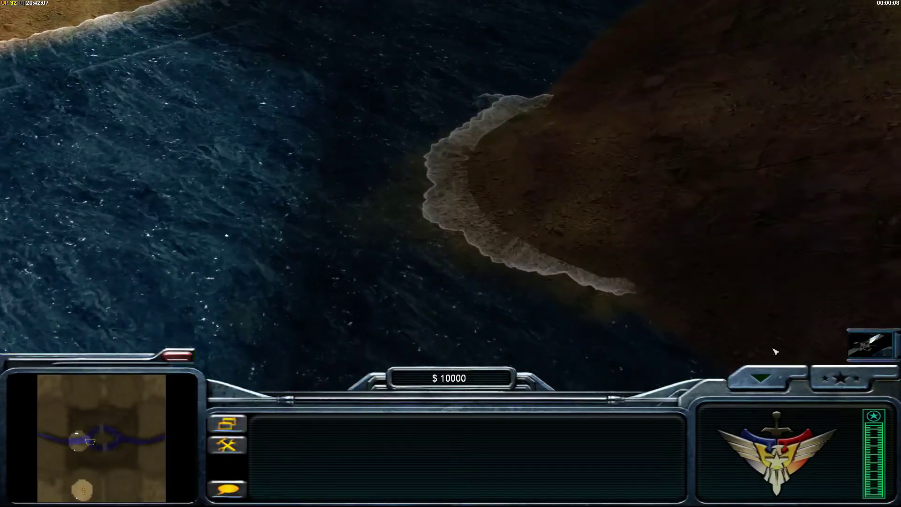
Unlock the spy drone, deploy it over the river west of the central island, and inspect the waves along both banks.
{"action": "left_click", "coordinate": [841, 378]}
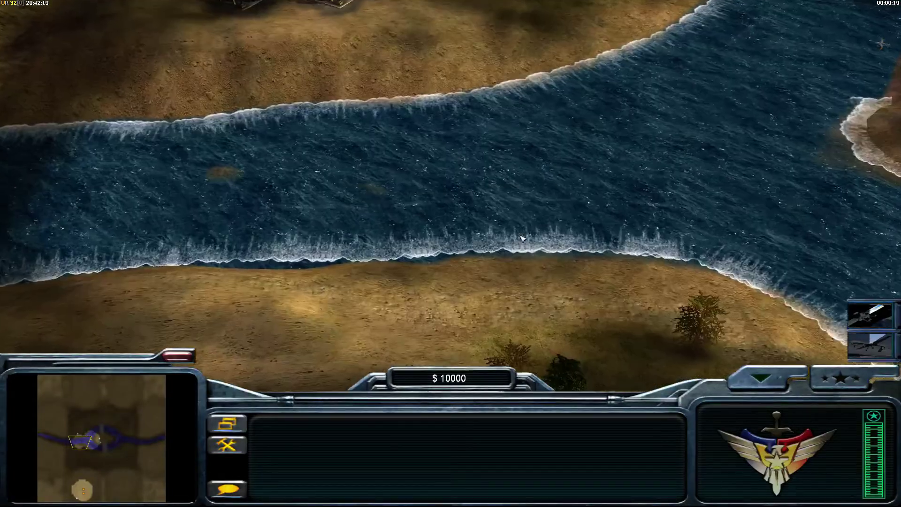
{"action": "right_click_drag", "start_coordinate": [520, 235], "coordinate": [440, 178]}
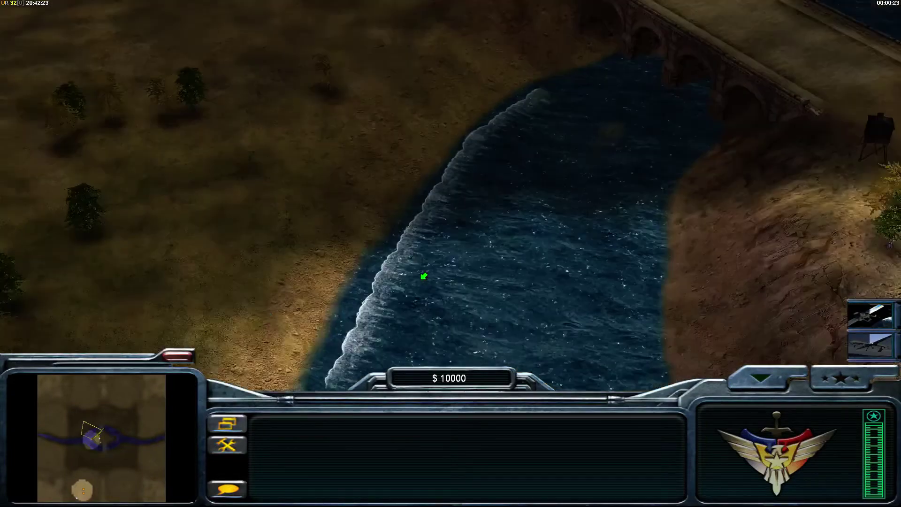
{"action": "right_click_drag", "start_coordinate": [424, 277], "coordinate": [194, 245]}
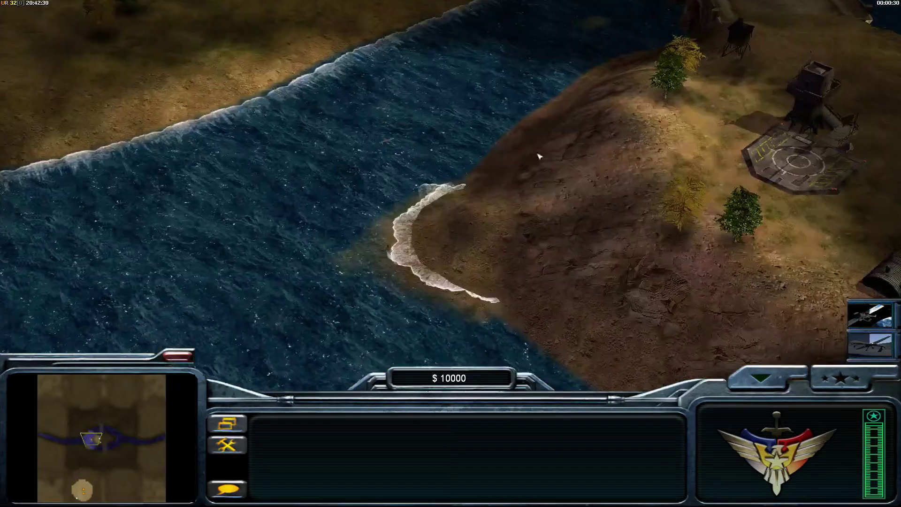
{"action": "right_click_drag", "start_coordinate": [540, 157], "coordinate": [606, 146]}
{"action": "right_click_drag", "start_coordinate": [141, 195], "coordinate": [38, 181]}
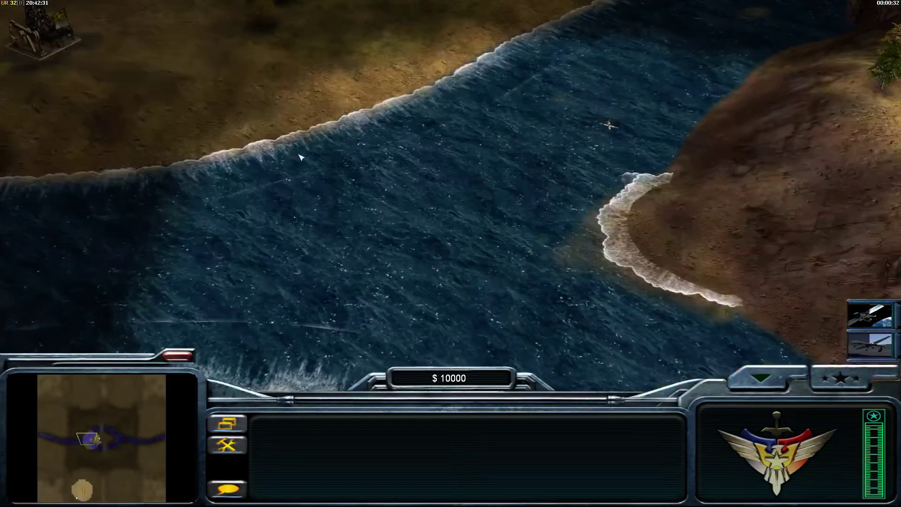
{"action": "right_click_drag", "start_coordinate": [235, 183], "coordinate": [84, 192]}
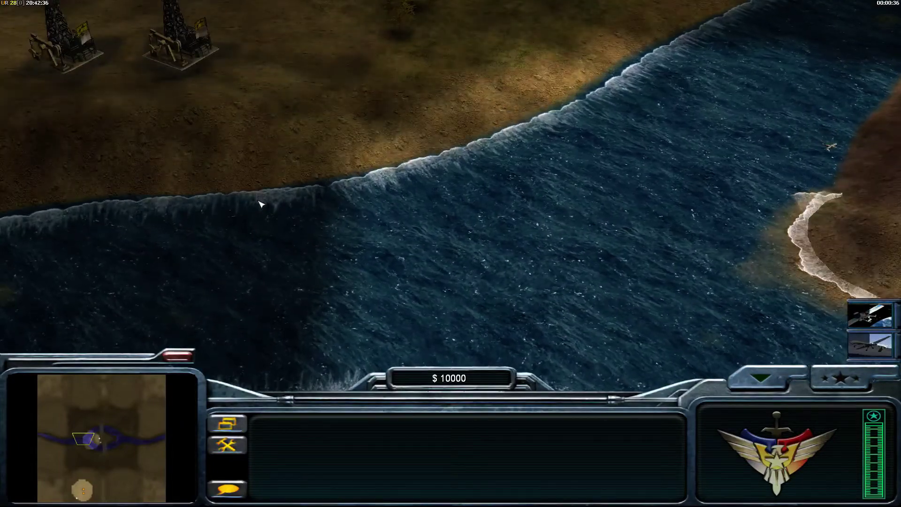
Leave the skirmish, exit the game, and close the GenTool updater window to return to the map folder.
{"action": "key", "text": "Escape"}
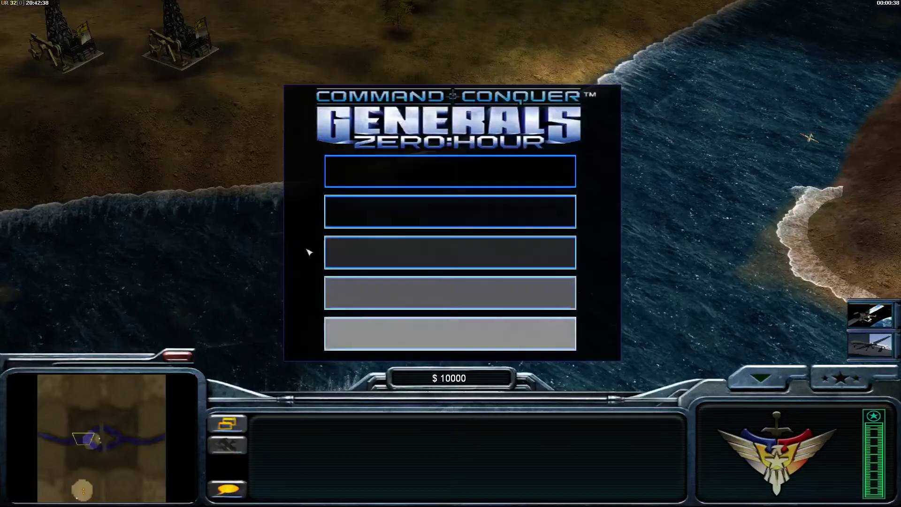
{"action": "left_click", "coordinate": [376, 291]}
{"action": "left_click", "coordinate": [337, 346]}
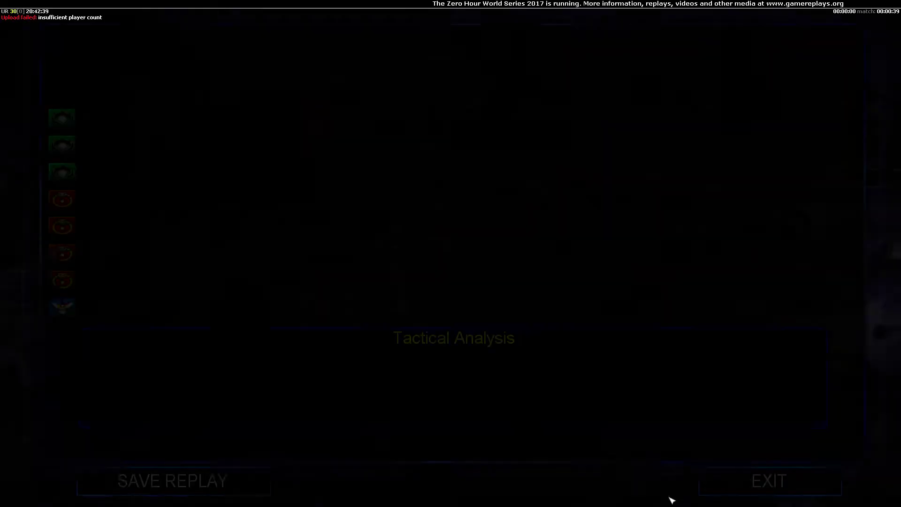
{"action": "left_click", "coordinate": [729, 493]}
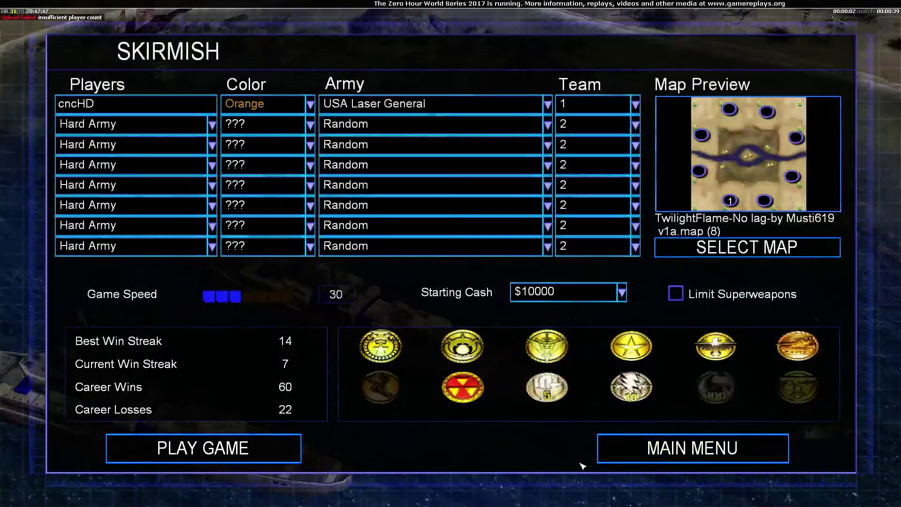
{"action": "left_click", "coordinate": [674, 451]}
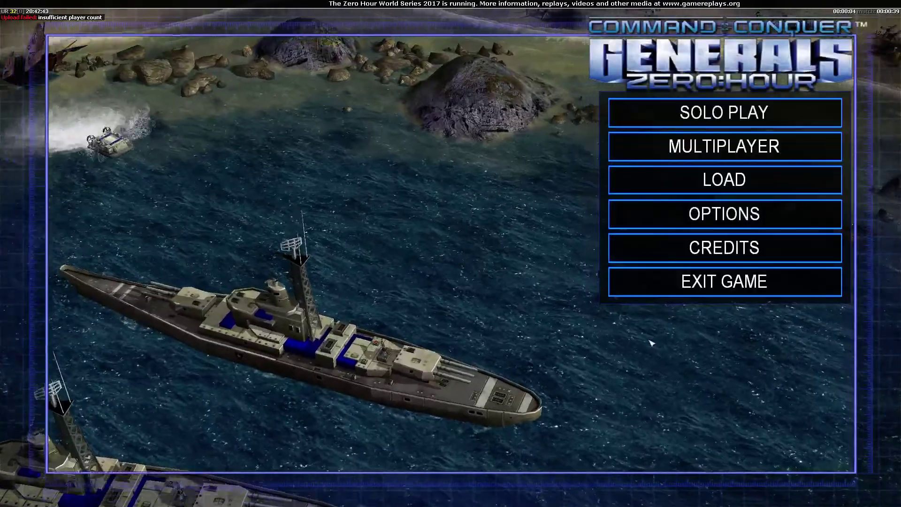
{"action": "left_click", "coordinate": [648, 292]}
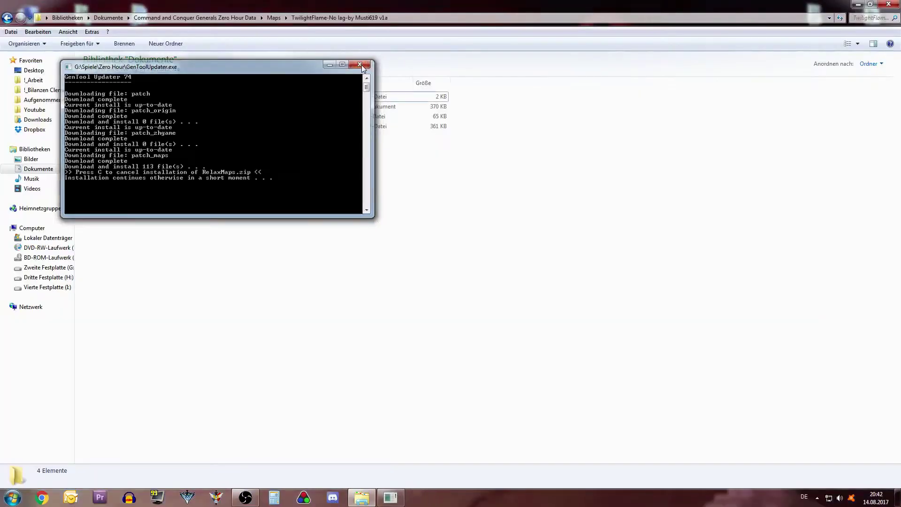
{"action": "left_click", "coordinate": [366, 65]}
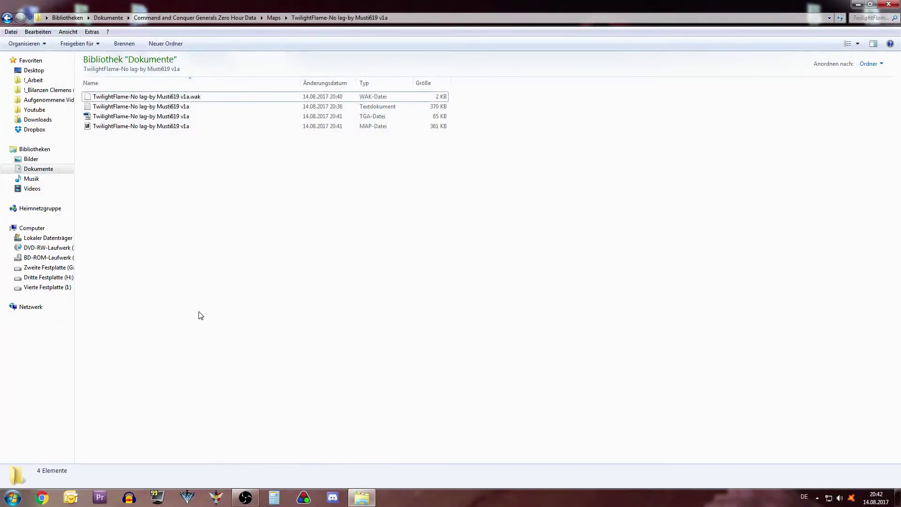
Reopen the TwilightFlame-No lag-by Musti619 v1a map in World Builder and maximize the editor window.
{"action": "double_click", "coordinate": [139, 127]}
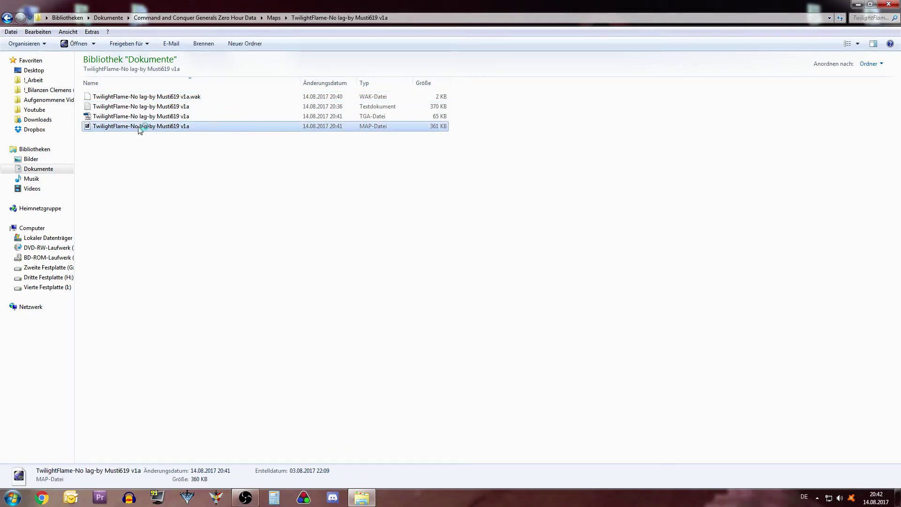
{"action": "left_click", "coordinate": [475, 351]}
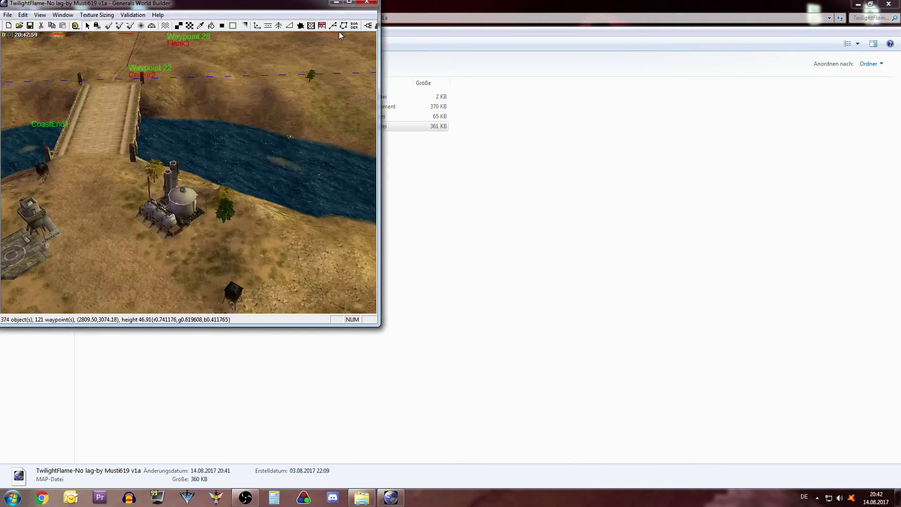
{"action": "left_click", "coordinate": [349, 3]}
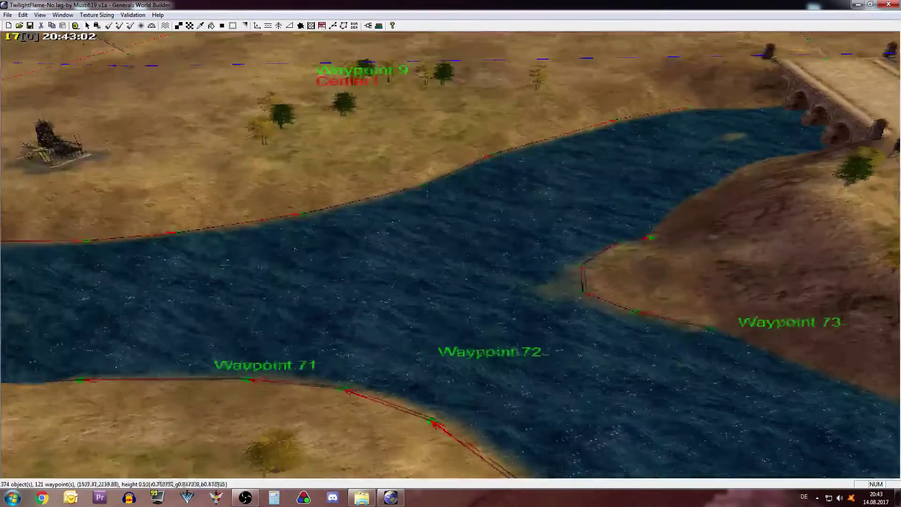
Activate the height brush, ignoring the assertion failures, and set its height to 0 and its width to 10 cells.
{"action": "right_click_drag", "start_coordinate": [295, 249], "coordinate": [336, 248]}
{"action": "left_click", "coordinate": [120, 26]}
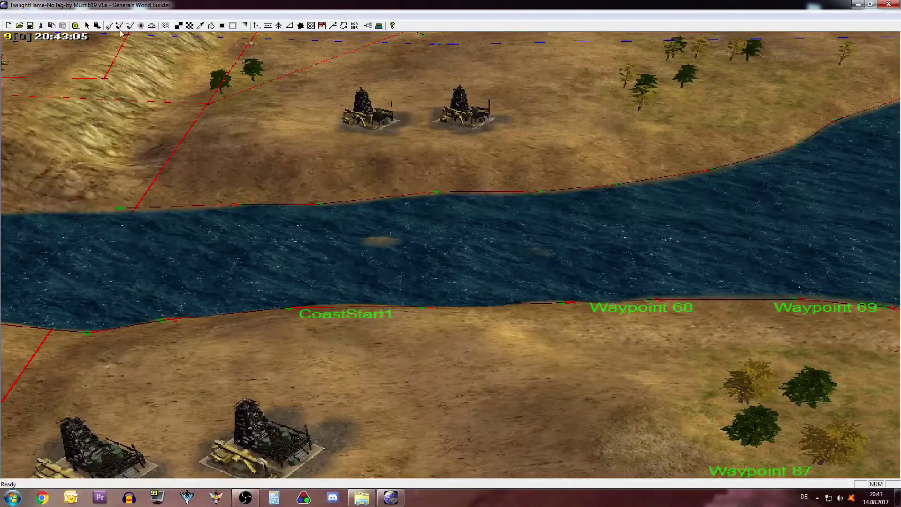
{"action": "left_click", "coordinate": [536, 278]}
{"action": "left_click", "coordinate": [447, 267]}
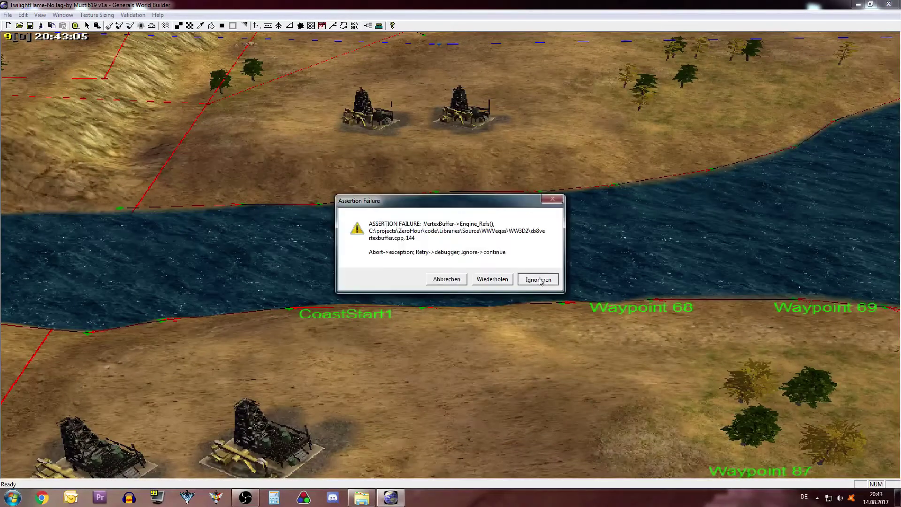
{"action": "left_click", "coordinate": [535, 277]}
{"action": "left_click", "coordinate": [437, 265]}
{"action": "left_click_drag", "start_coordinate": [811, 186], "coordinate": [732, 173]}
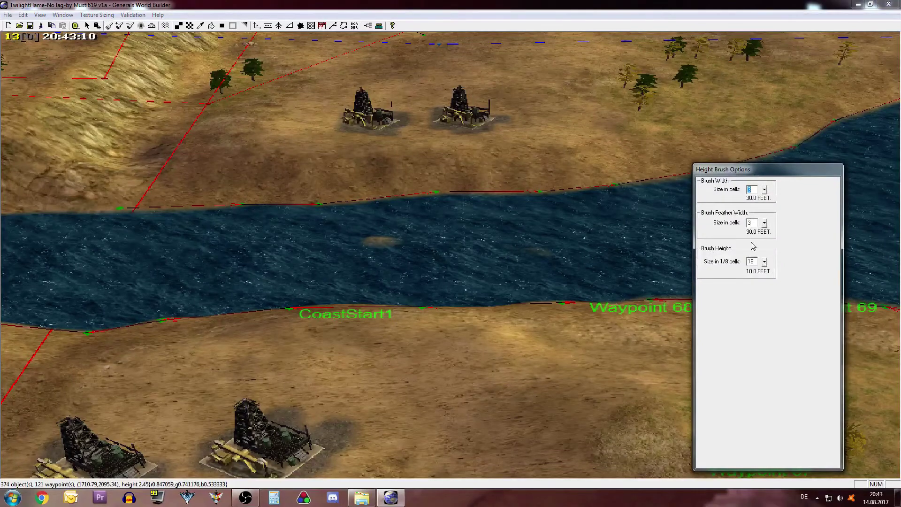
{"action": "type", "text": "0"}
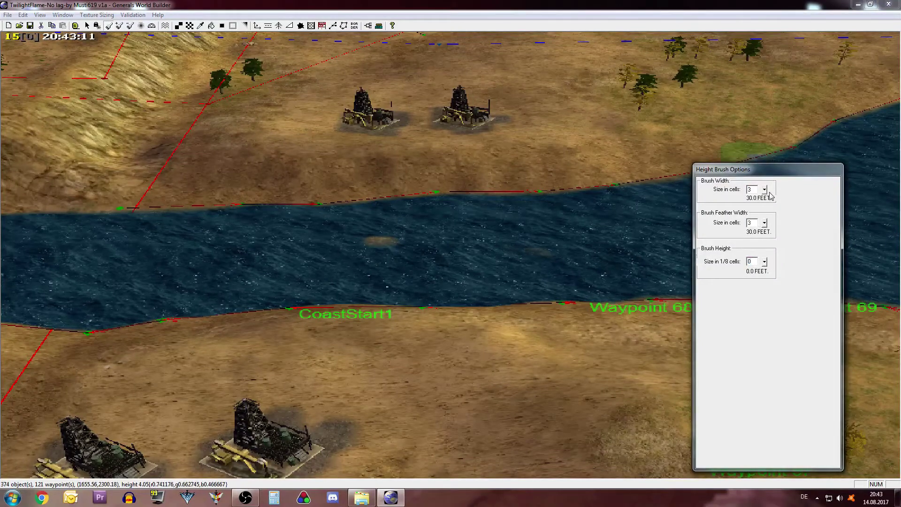
{"action": "type", "text": "10"}
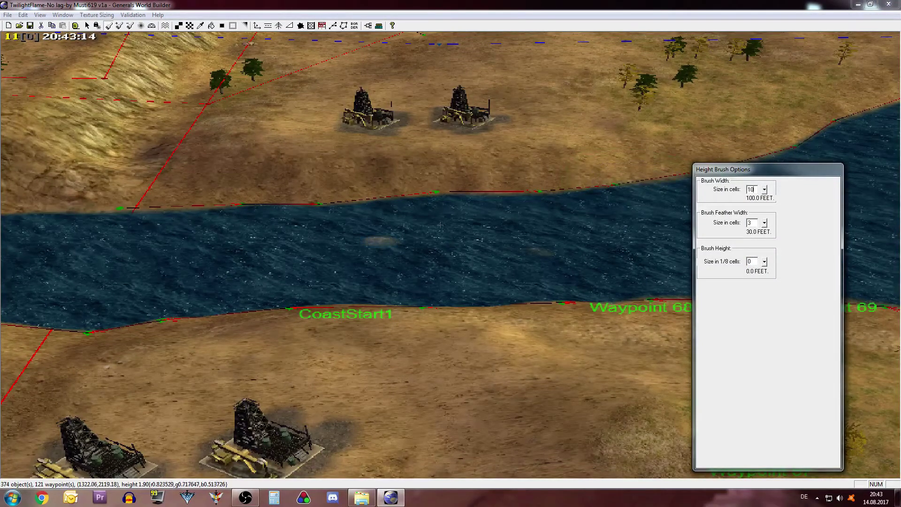
Lower the southern river bank west of the central island to height 0 with broad height brush strokes.
{"action": "right_click_drag", "start_coordinate": [282, 314], "coordinate": [302, 284]}
{"action": "middle_click_drag", "start_coordinate": [302, 284], "coordinate": [247, 301]}
{"action": "right_click_drag", "start_coordinate": [248, 301], "coordinate": [234, 257]}
{"action": "mouse_move", "coordinate": [305, 262]}
{"action": "left_mouse_down"}
{"action": "mouse_move", "coordinate": [340, 249]}
{"action": "mouse_move", "coordinate": [324, 295]}
{"action": "mouse_move", "coordinate": [399, 282]}
{"action": "left_mouse_up"}
{"action": "right_click_drag", "start_coordinate": [399, 281], "coordinate": [439, 246]}
{"action": "mouse_move", "coordinate": [439, 247]}
{"action": "left_mouse_down"}
{"action": "mouse_move", "coordinate": [646, 149]}
{"action": "mouse_move", "coordinate": [540, 366]}
{"action": "mouse_move", "coordinate": [552, 135]}
{"action": "left_mouse_up"}
{"action": "right_click_drag", "start_coordinate": [352, 165], "coordinate": [470, 94]}
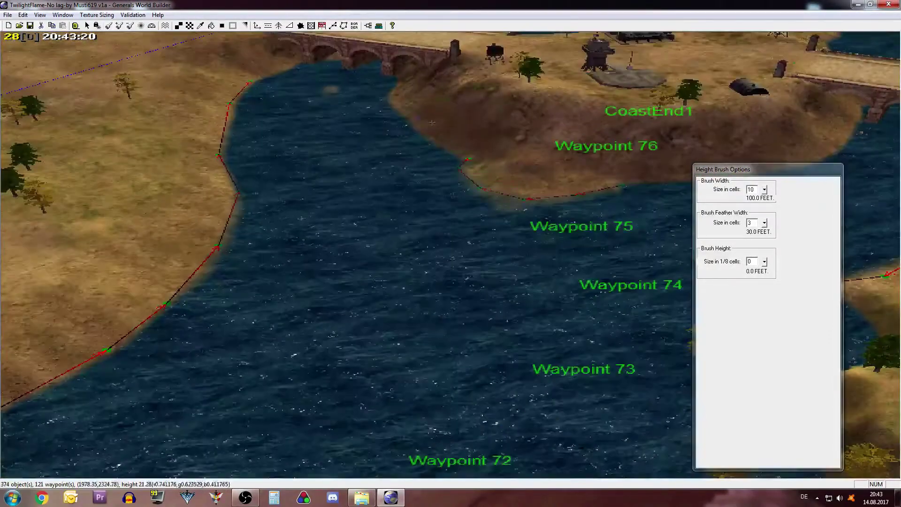
Delete the two sunken oil derricks, and box-select and delete the trees and coast waypoints around the lowered southern bank.
{"action": "right_click_drag", "start_coordinate": [417, 188], "coordinate": [384, 293]}
{"action": "left_click", "coordinate": [88, 25]}
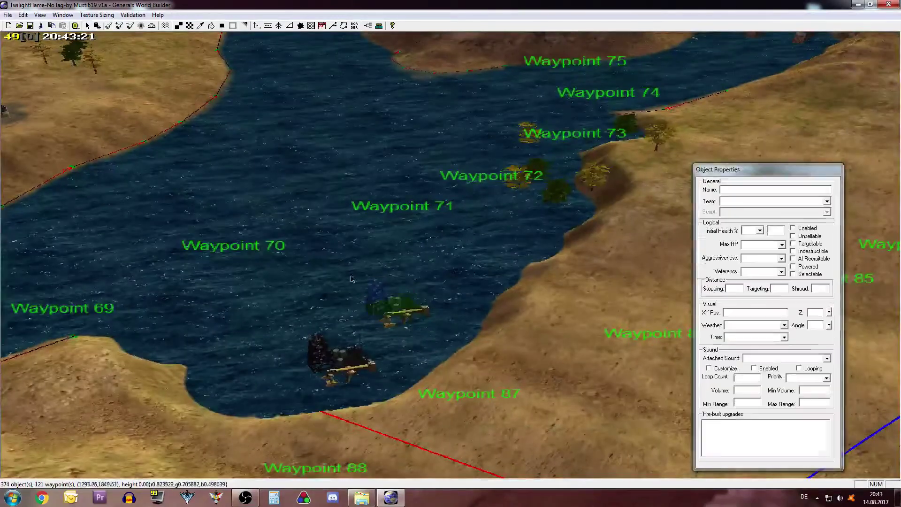
{"action": "left_click", "coordinate": [455, 377]}
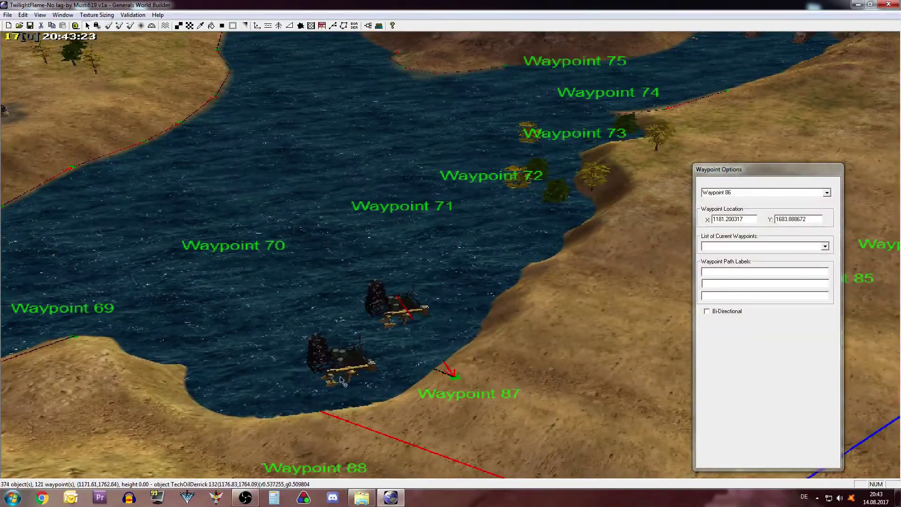
{"action": "left_click", "coordinate": [349, 362]}
{"action": "key", "text": "Delete"}
{"action": "left_click", "coordinate": [404, 308]}
{"action": "key", "text": "Delete"}
{"action": "right_click_drag", "start_coordinate": [449, 379], "coordinate": [530, 328]}
{"action": "left_click_drag", "start_coordinate": [272, 422], "coordinate": [731, 78]}
{"action": "key", "text": "Delete"}
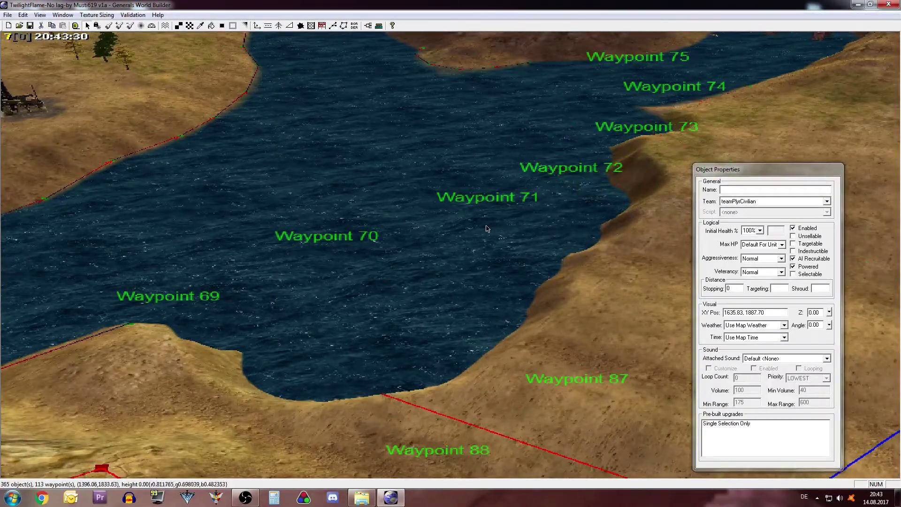
Delete the leftover coast waypoints around the remaining hill at the western end of the lowered bank.
{"action": "right_click_drag", "start_coordinate": [487, 228], "coordinate": [324, 223]}
{"action": "left_click_drag", "start_coordinate": [98, 328], "coordinate": [517, 286]}
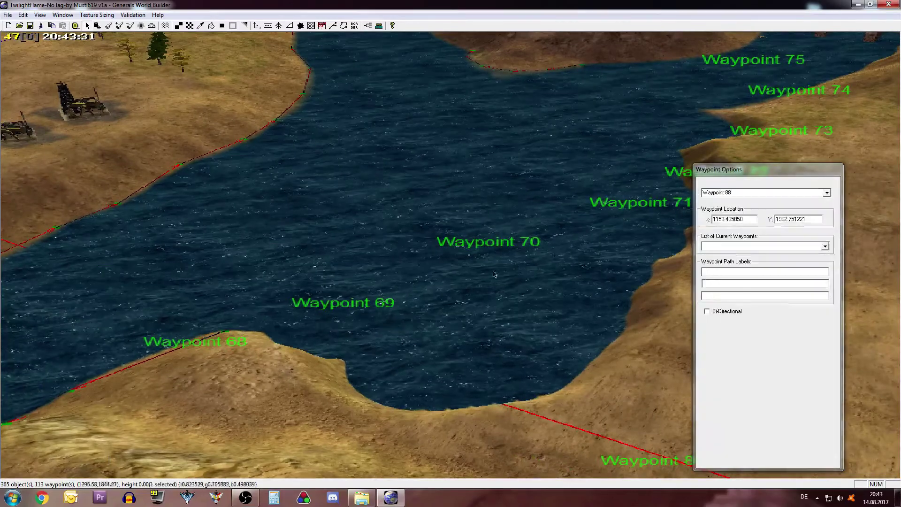
{"action": "key", "text": "Delete"}
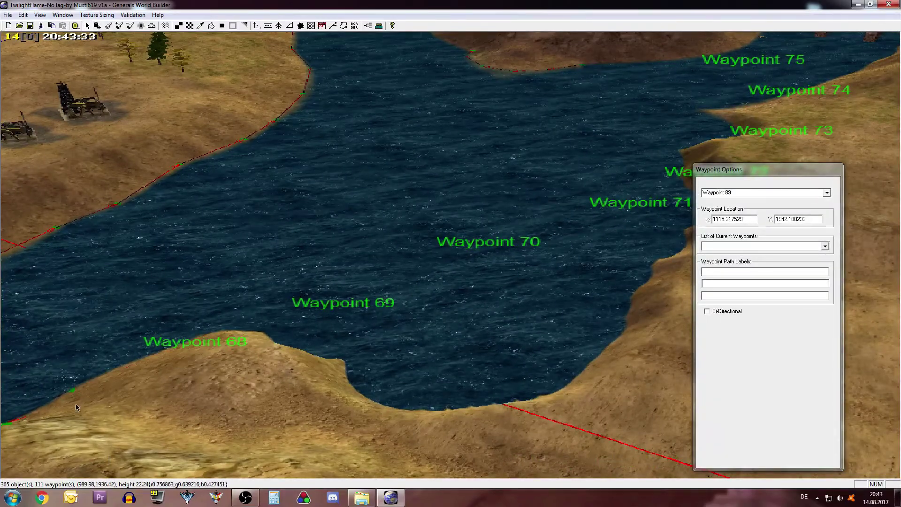
{"action": "left_click", "coordinate": [72, 391]}
{"action": "key", "text": "Delete"}
{"action": "left_click", "coordinate": [281, 338]}
{"action": "key", "text": "Delete"}
Switch back to the height brush at the northern bank near the two oil derricks and set the brush height to 15.
{"action": "right_click_drag", "start_coordinate": [522, 237], "coordinate": [234, 249]}
{"action": "middle_click_drag", "start_coordinate": [388, 262], "coordinate": [452, 269]}
{"action": "right_click_drag", "start_coordinate": [587, 275], "coordinate": [452, 291]}
{"action": "scroll", "coordinate": [453, 292], "scroll_direction": "up", "scroll_amount": 3}
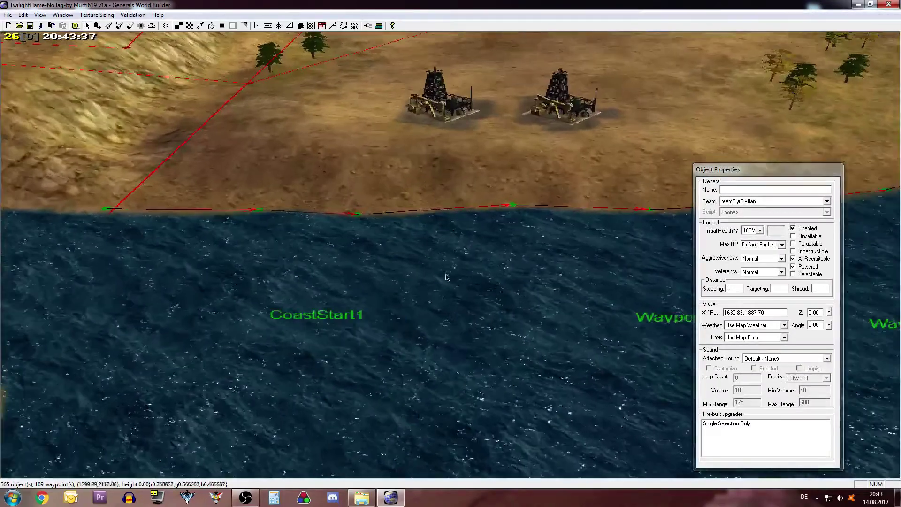
{"action": "right_click_drag", "start_coordinate": [367, 165], "coordinate": [365, 222]}
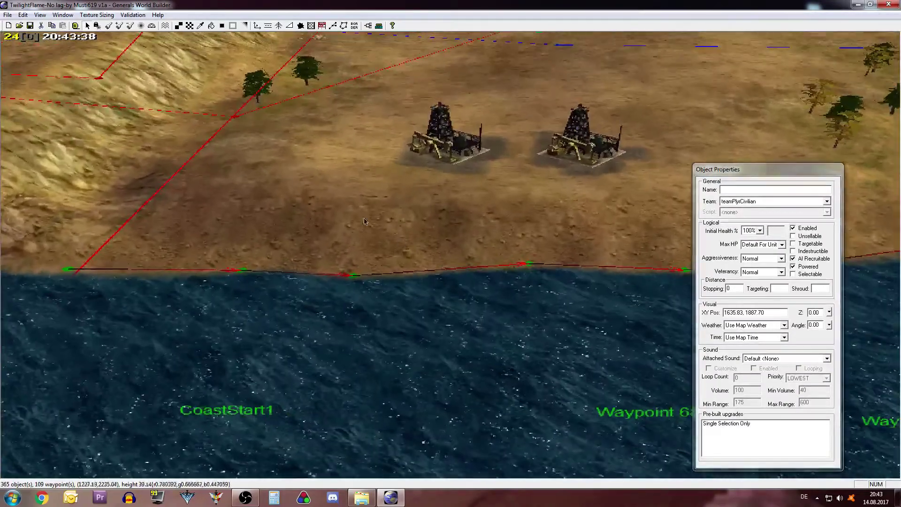
{"action": "left_click", "coordinate": [109, 26]}
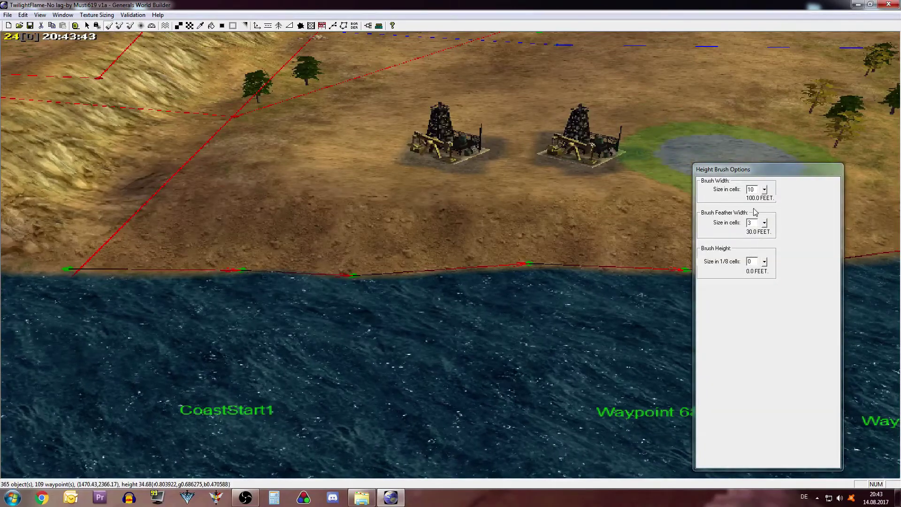
{"action": "left_click", "coordinate": [751, 262]}
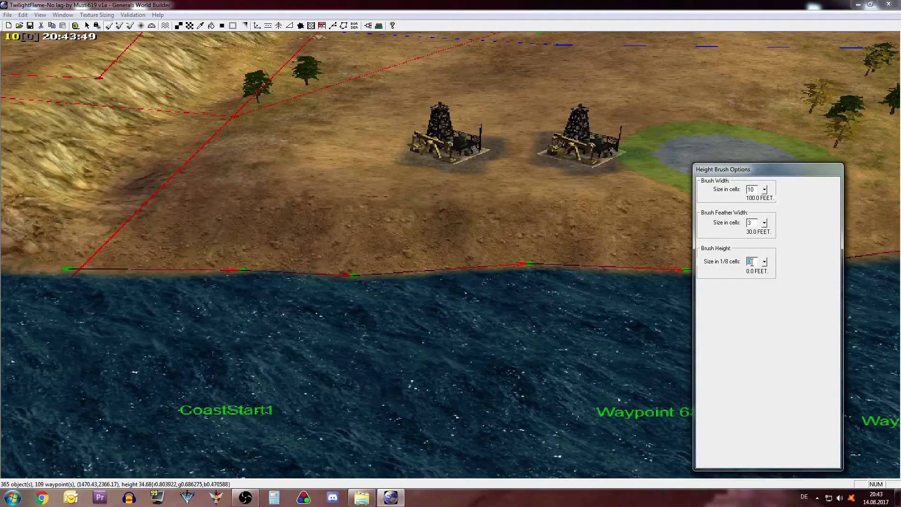
{"action": "type", "text": "15"}
Flatten the northern river bank with the height brush from the two oil derricks eastward to the bridge.
{"action": "mouse_move", "coordinate": [486, 230]}
{"action": "right_mouse_down"}
{"action": "mouse_move", "coordinate": [477, 246]}
{"action": "mouse_move", "coordinate": [500, 303]}
{"action": "right_mouse_up"}
{"action": "right_click_drag", "start_coordinate": [518, 262], "coordinate": [570, 238]}
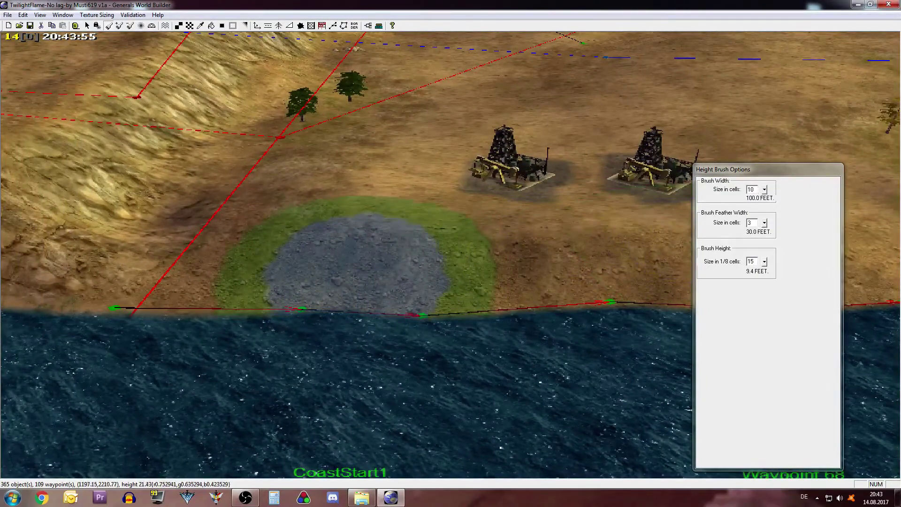
{"action": "scroll", "coordinate": [334, 259], "scroll_direction": "up", "scroll_amount": 1}
{"action": "mouse_move", "coordinate": [308, 253]}
{"action": "left_mouse_down"}
{"action": "mouse_move", "coordinate": [378, 275]}
{"action": "mouse_move", "coordinate": [432, 252]}
{"action": "mouse_move", "coordinate": [362, 191]}
{"action": "mouse_move", "coordinate": [298, 217]}
{"action": "mouse_move", "coordinate": [306, 234]}
{"action": "mouse_move", "coordinate": [334, 180]}
{"action": "mouse_move", "coordinate": [507, 208]}
{"action": "left_mouse_up"}
{"action": "right_click_drag", "start_coordinate": [507, 209], "coordinate": [374, 268]}
{"action": "mouse_move", "coordinate": [374, 268]}
{"action": "left_mouse_down"}
{"action": "mouse_move", "coordinate": [419, 252]}
{"action": "mouse_move", "coordinate": [461, 268]}
{"action": "mouse_move", "coordinate": [379, 206]}
{"action": "mouse_move", "coordinate": [376, 253]}
{"action": "left_mouse_up"}
{"action": "mouse_move", "coordinate": [375, 254]}
{"action": "right_mouse_down"}
{"action": "mouse_move", "coordinate": [628, 243]}
{"action": "mouse_move", "coordinate": [570, 255]}
{"action": "right_mouse_up"}
{"action": "mouse_move", "coordinate": [274, 263]}
{"action": "left_mouse_down"}
{"action": "mouse_move", "coordinate": [631, 205]}
{"action": "mouse_move", "coordinate": [350, 207]}
{"action": "left_mouse_up"}
{"action": "right_click_drag", "start_coordinate": [349, 207], "coordinate": [673, 187]}
{"action": "mouse_move", "coordinate": [350, 251]}
{"action": "left_mouse_down"}
{"action": "mouse_move", "coordinate": [483, 173]}
{"action": "mouse_move", "coordinate": [418, 244]}
{"action": "mouse_move", "coordinate": [540, 167]}
{"action": "mouse_move", "coordinate": [310, 205]}
{"action": "left_mouse_up"}
{"action": "right_click_drag", "start_coordinate": [310, 204], "coordinate": [594, 145]}
{"action": "mouse_move", "coordinate": [267, 249]}
{"action": "left_mouse_down"}
{"action": "mouse_move", "coordinate": [539, 202]}
{"action": "mouse_move", "coordinate": [225, 185]}
{"action": "left_mouse_up"}
{"action": "right_click_drag", "start_coordinate": [226, 186], "coordinate": [497, 181]}
{"action": "mouse_move", "coordinate": [462, 201]}
{"action": "left_mouse_down"}
{"action": "mouse_move", "coordinate": [447, 215]}
{"action": "mouse_move", "coordinate": [361, 211]}
{"action": "left_mouse_up"}
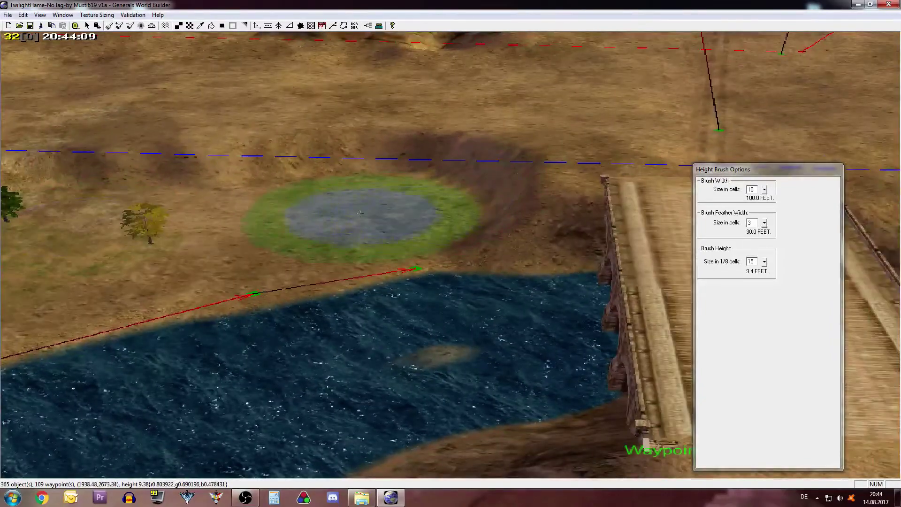
Return to the western part of the flattened northern bank and set the brush height to 14.
{"action": "mouse_move", "coordinate": [647, 157]}
{"action": "right_mouse_down"}
{"action": "mouse_move", "coordinate": [183, 309]}
{"action": "mouse_move", "coordinate": [117, 317]}
{"action": "right_mouse_up"}
{"action": "right_click_drag", "start_coordinate": [329, 268], "coordinate": [225, 258]}
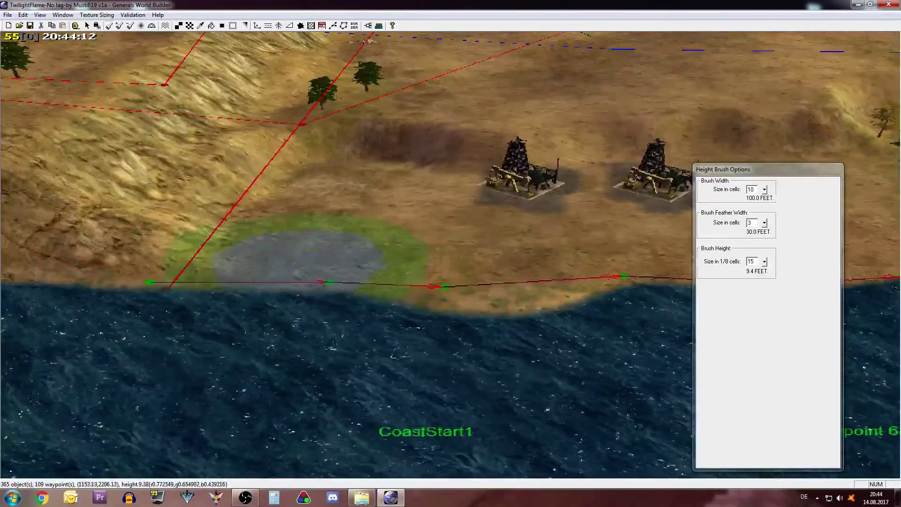
{"action": "scroll", "coordinate": [432, 255], "scroll_direction": "up", "scroll_amount": 2}
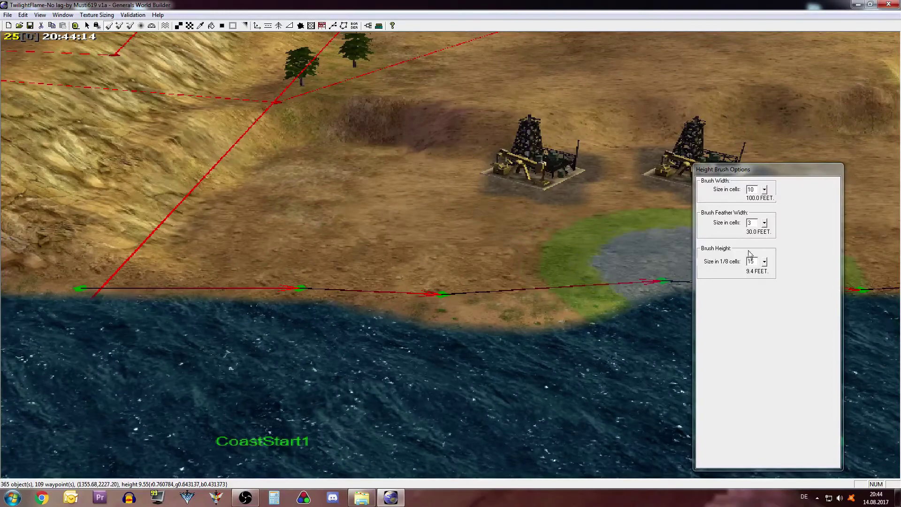
{"action": "left_click", "coordinate": [758, 262]}
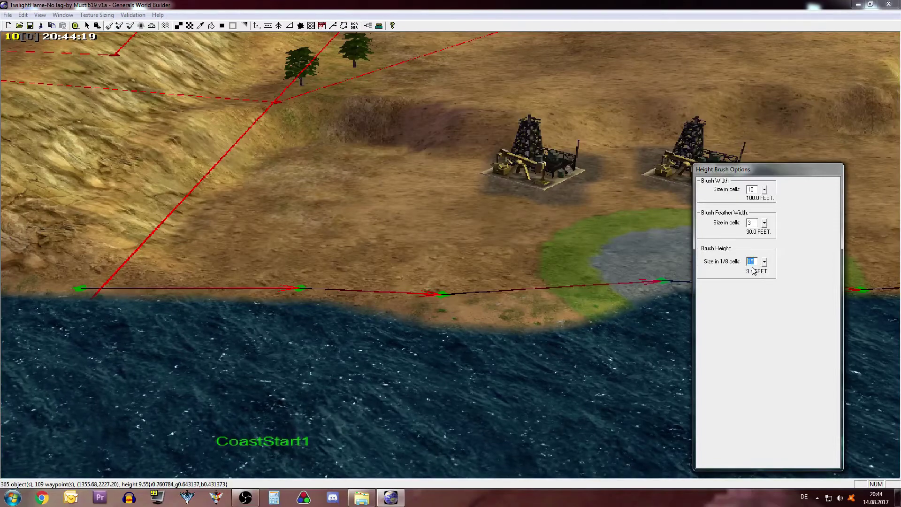
{"action": "type", "text": "14"}
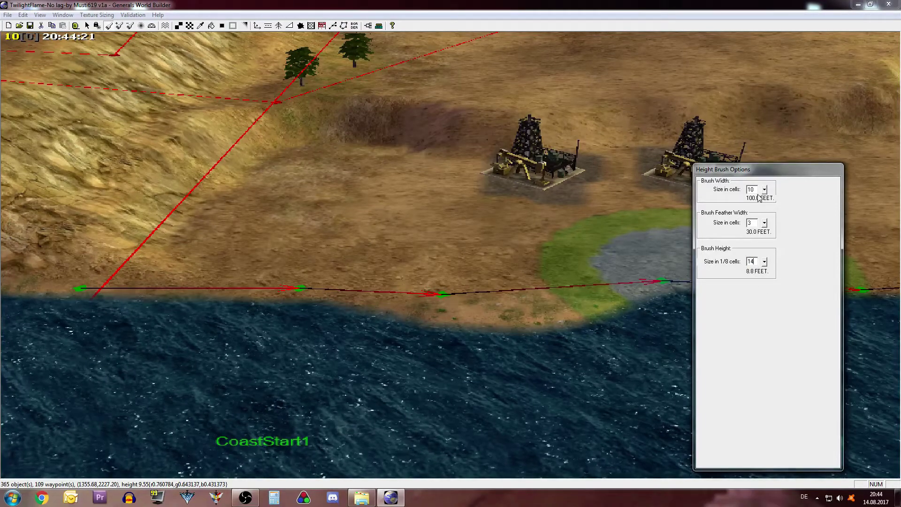
Set the height brush width to 3 cells and its feather width to 1 cell.
{"action": "type", "text": "3"}
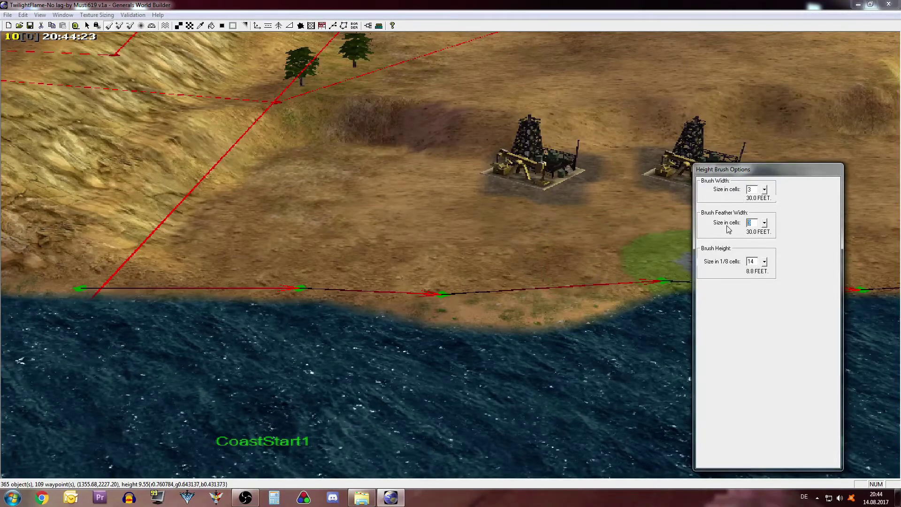
{"action": "type", "text": "2"}
{"action": "key", "text": "BackSpace"}
{"action": "type", "text": "1"}
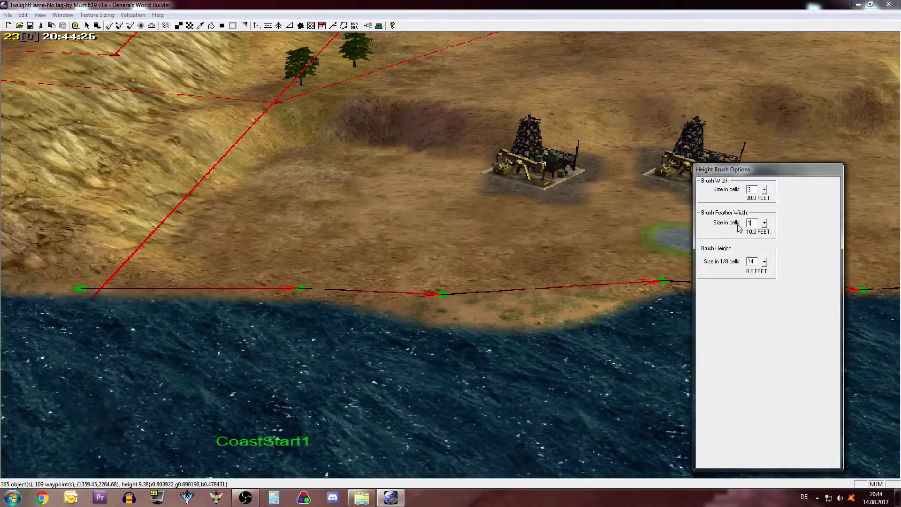
Extend the northern shore into the river at brush height 14, working along the bank in front of the two oil derricks.
{"action": "right_click_drag", "start_coordinate": [430, 314], "coordinate": [505, 353]}
{"action": "middle_click_drag", "start_coordinate": [488, 324], "coordinate": [643, 418]}
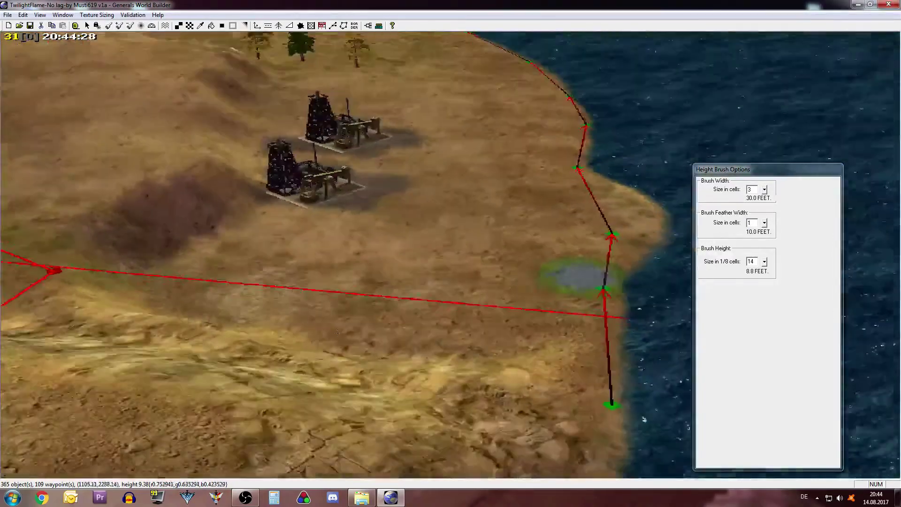
{"action": "right_click_drag", "start_coordinate": [561, 345], "coordinate": [390, 362]}
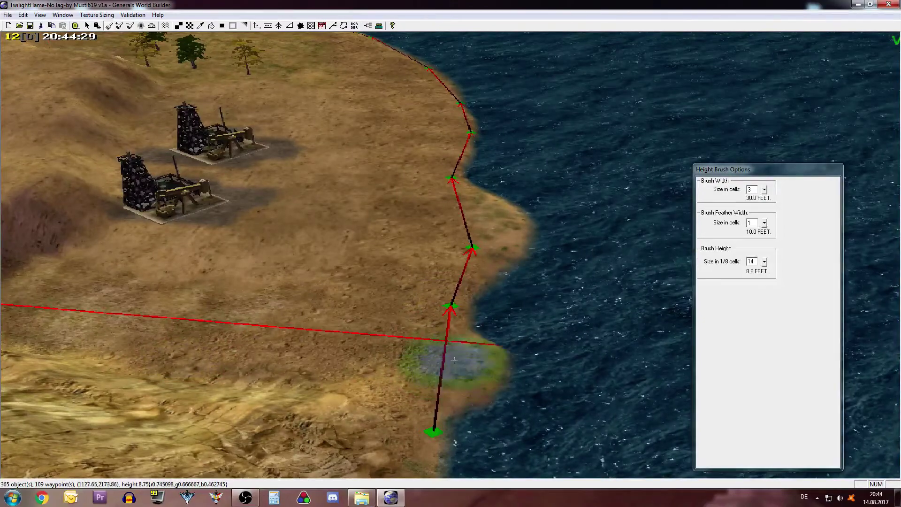
{"action": "mouse_move", "coordinate": [455, 360]}
{"action": "left_mouse_down"}
{"action": "mouse_move", "coordinate": [447, 292]}
{"action": "mouse_move", "coordinate": [483, 252]}
{"action": "mouse_move", "coordinate": [442, 207]}
{"action": "left_mouse_up"}
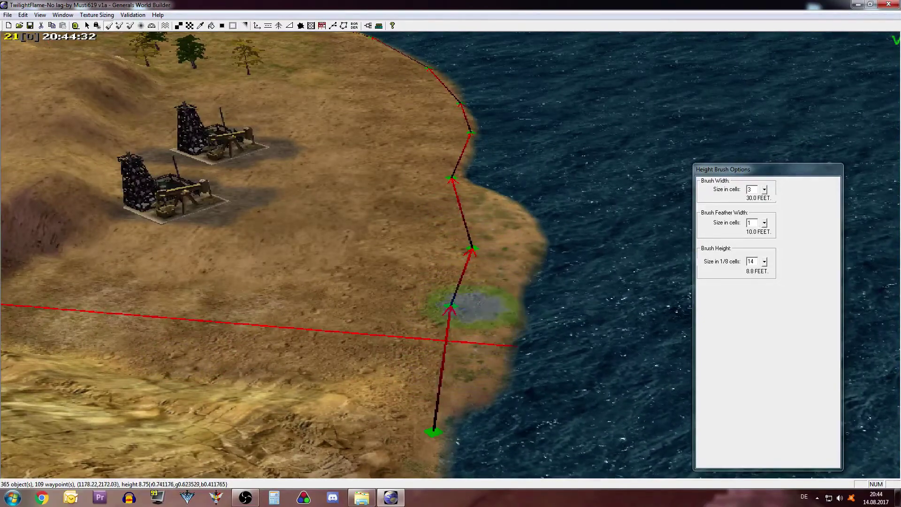
{"action": "right_click_drag", "start_coordinate": [479, 303], "coordinate": [470, 348]}
{"action": "left_click_drag", "start_coordinate": [436, 294], "coordinate": [436, 209]}
{"action": "right_click_drag", "start_coordinate": [422, 283], "coordinate": [423, 315]}
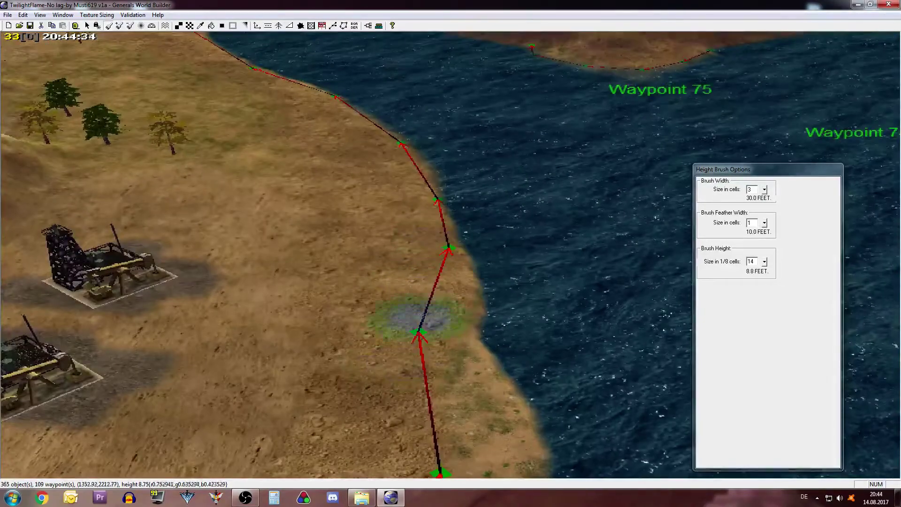
Continue the height-14 shore strip from beyond the oil derricks eastward to the end of the coast path near the bridge.
{"action": "middle_click_drag", "start_coordinate": [424, 314], "coordinate": [408, 305]}
{"action": "mouse_move", "coordinate": [444, 291]}
{"action": "left_mouse_down"}
{"action": "mouse_move", "coordinate": [425, 252]}
{"action": "mouse_move", "coordinate": [446, 263]}
{"action": "mouse_move", "coordinate": [394, 184]}
{"action": "left_mouse_up"}
{"action": "right_click_drag", "start_coordinate": [394, 185], "coordinate": [398, 244]}
{"action": "mouse_move", "coordinate": [398, 244]}
{"action": "middle_mouse_down"}
{"action": "mouse_move", "coordinate": [427, 254]}
{"action": "mouse_move", "coordinate": [510, 118]}
{"action": "middle_mouse_up"}
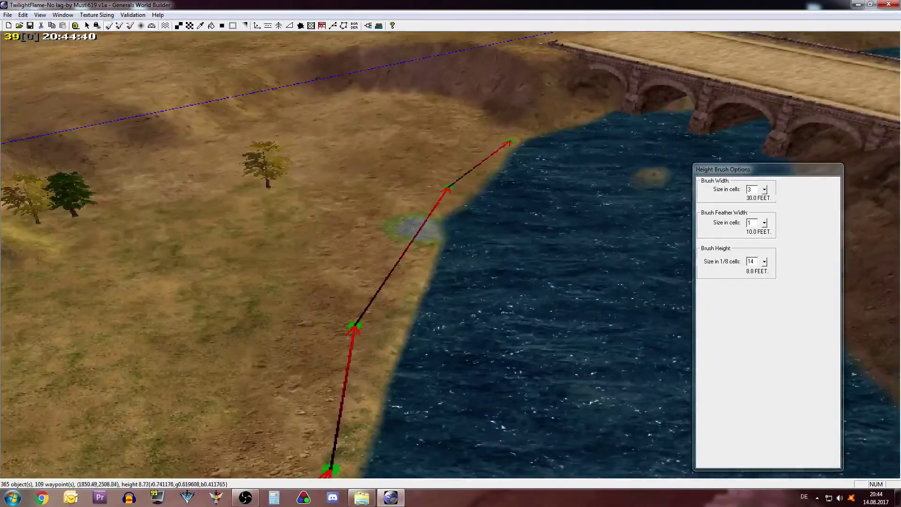
{"action": "left_click_drag", "start_coordinate": [413, 227], "coordinate": [487, 139]}
Set the brush height to 13 and add a lower shore strip outside the previous one, from the western coast start past the oil derricks.
{"action": "left_click", "coordinate": [757, 263]}
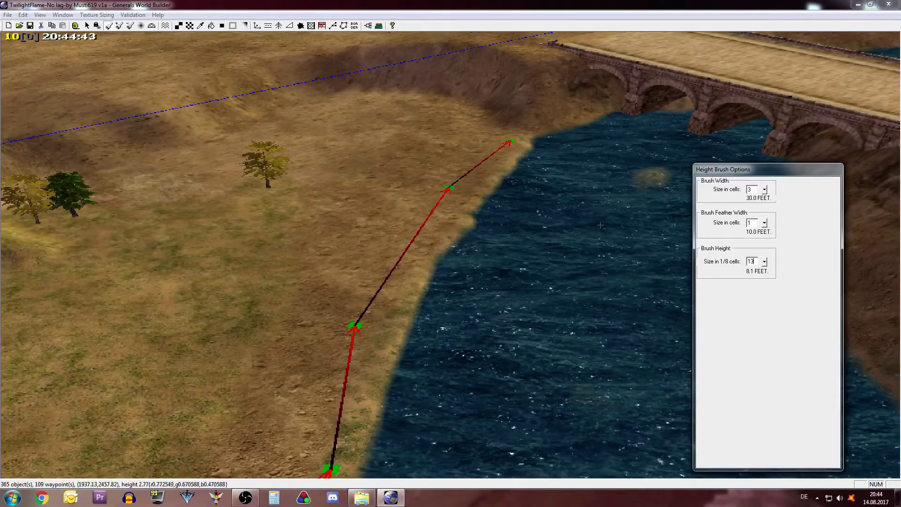
{"action": "middle_click_drag", "start_coordinate": [600, 225], "coordinate": [430, 288]}
{"action": "right_click_drag", "start_coordinate": [430, 288], "coordinate": [119, 360]}
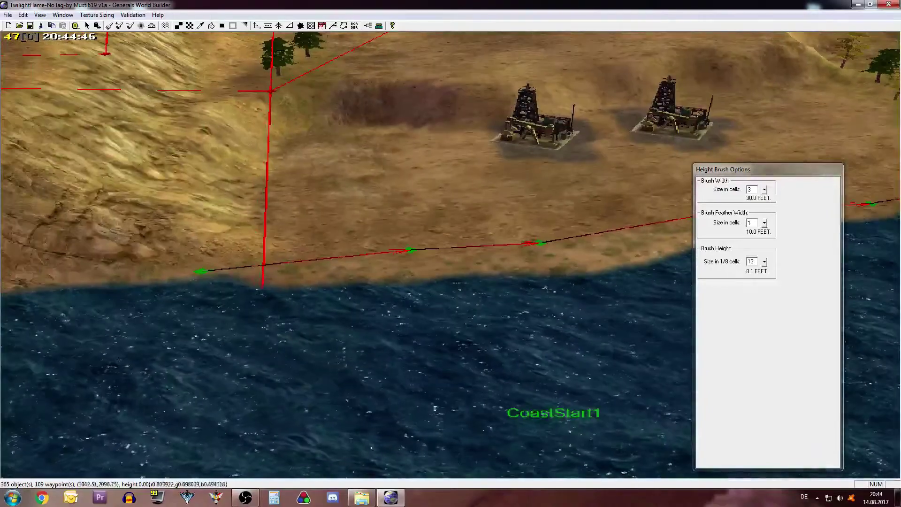
{"action": "mouse_move", "coordinate": [244, 291]}
{"action": "left_mouse_down"}
{"action": "mouse_move", "coordinate": [232, 288]}
{"action": "mouse_move", "coordinate": [610, 286]}
{"action": "left_mouse_up"}
{"action": "middle_click_drag", "start_coordinate": [306, 345], "coordinate": [470, 327]}
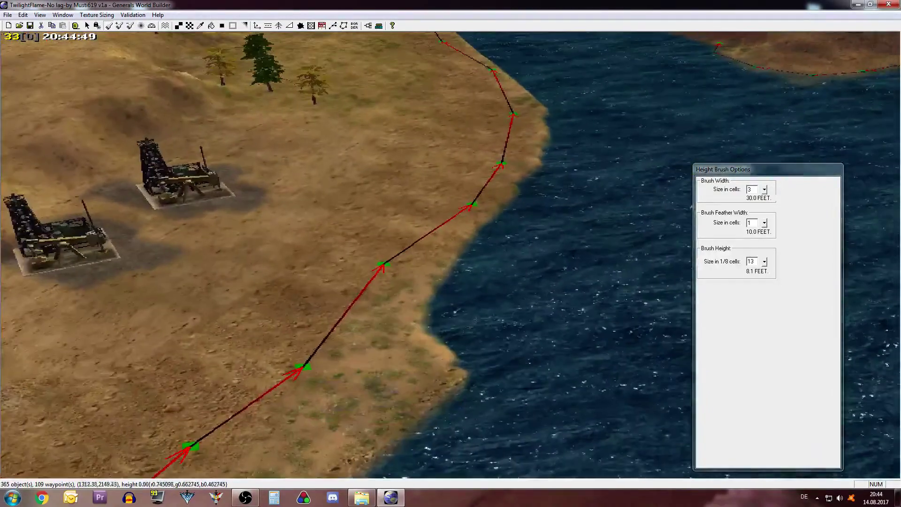
{"action": "mouse_move", "coordinate": [469, 288]}
{"action": "left_mouse_down"}
{"action": "mouse_move", "coordinate": [542, 202]}
{"action": "mouse_move", "coordinate": [573, 129]}
{"action": "left_mouse_up"}
{"action": "right_click_drag", "start_coordinate": [592, 126], "coordinate": [571, 191]}
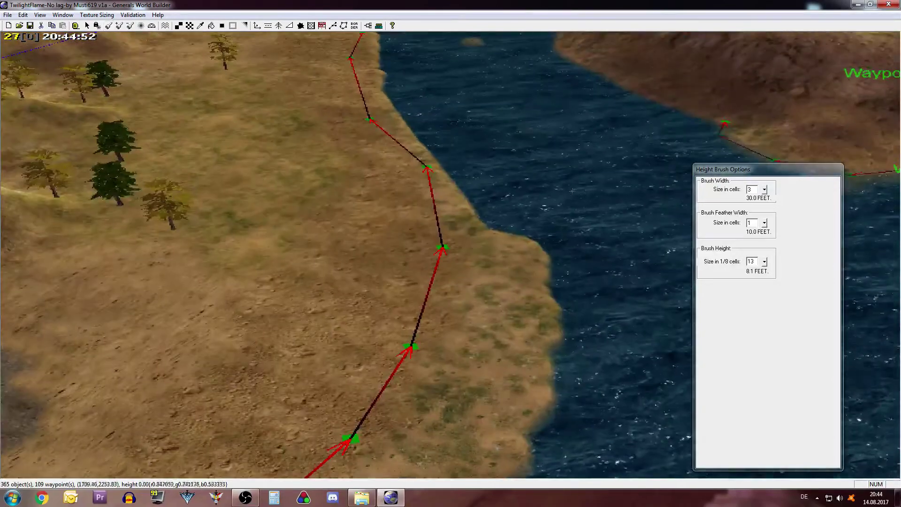
Reduce the brush width to 2 cells and continue the height-13 shore strip eastward toward the bridge.
{"action": "double_click", "coordinate": [751, 188]}
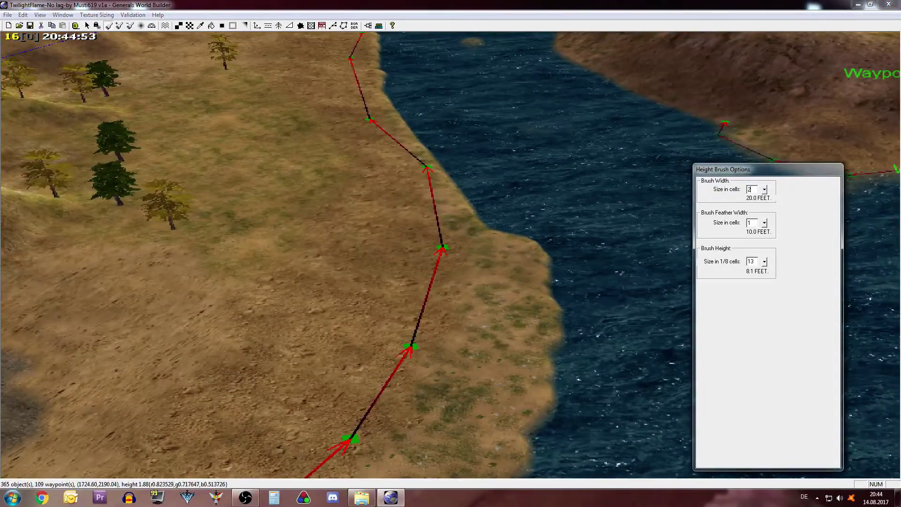
{"action": "right_click_drag", "start_coordinate": [577, 235], "coordinate": [539, 292]}
{"action": "middle_click_drag", "start_coordinate": [539, 292], "coordinate": [438, 284]}
{"action": "mouse_move", "coordinate": [439, 284]}
{"action": "left_mouse_down"}
{"action": "mouse_move", "coordinate": [467, 225]}
{"action": "mouse_move", "coordinate": [497, 114]}
{"action": "left_mouse_up"}
{"action": "right_click_drag", "start_coordinate": [498, 114], "coordinate": [476, 276]}
{"action": "mouse_move", "coordinate": [431, 287]}
{"action": "left_mouse_down"}
{"action": "mouse_move", "coordinate": [434, 251]}
{"action": "mouse_move", "coordinate": [493, 151]}
{"action": "left_mouse_up"}
Return to the western coast start, set the brush height to 12 and begin another shore strip along the water's edge.
{"action": "right_click_drag", "start_coordinate": [375, 409], "coordinate": [443, 286]}
{"action": "right_click_drag", "start_coordinate": [329, 348], "coordinate": [418, 221]}
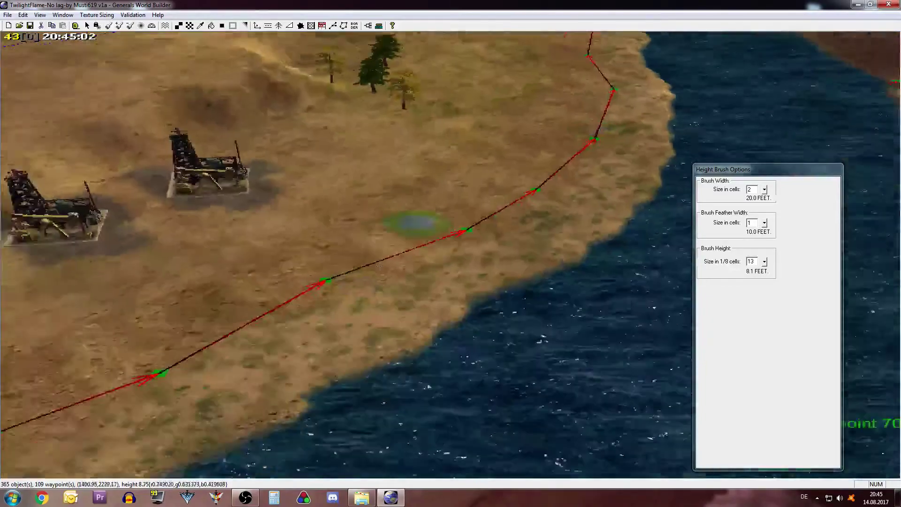
{"action": "right_click_drag", "start_coordinate": [244, 319], "coordinate": [291, 263]}
{"action": "middle_click_drag", "start_coordinate": [235, 338], "coordinate": [297, 343]}
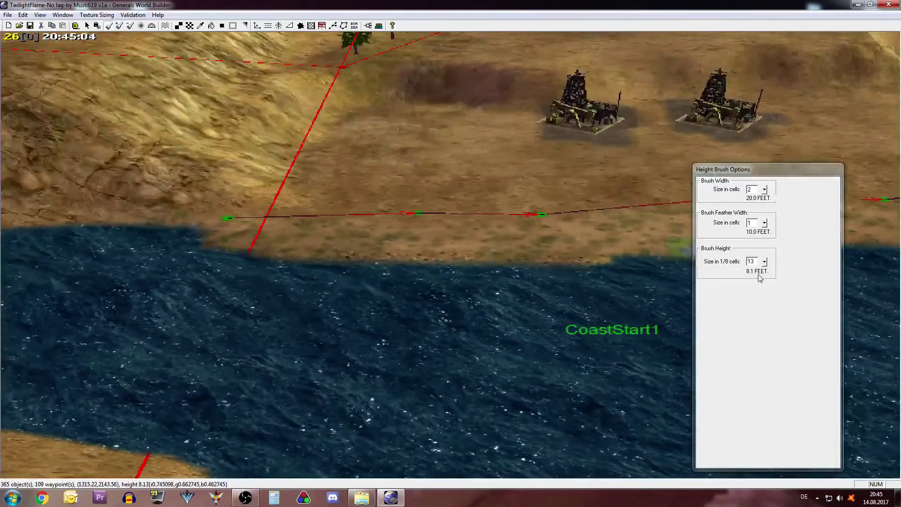
{"action": "left_click_drag", "start_coordinate": [753, 265], "coordinate": [742, 266]}
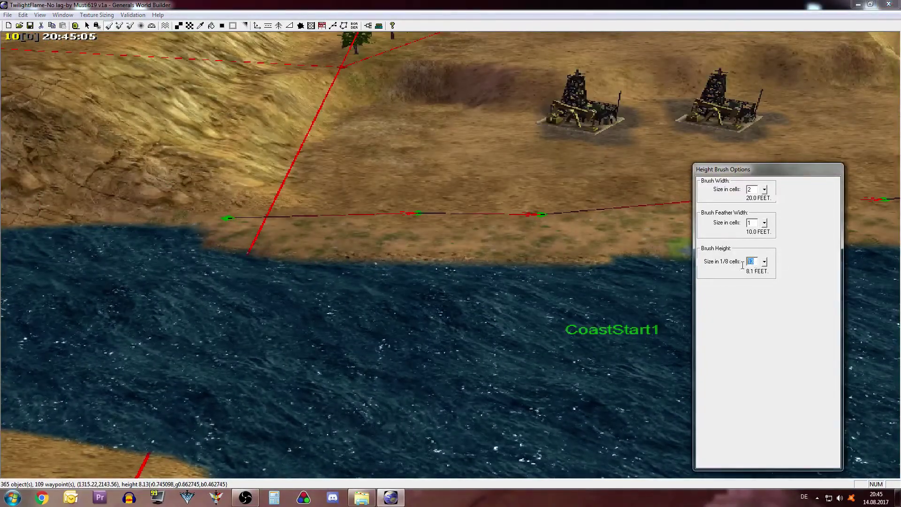
{"action": "middle_click_drag", "start_coordinate": [539, 287], "coordinate": [401, 309]}
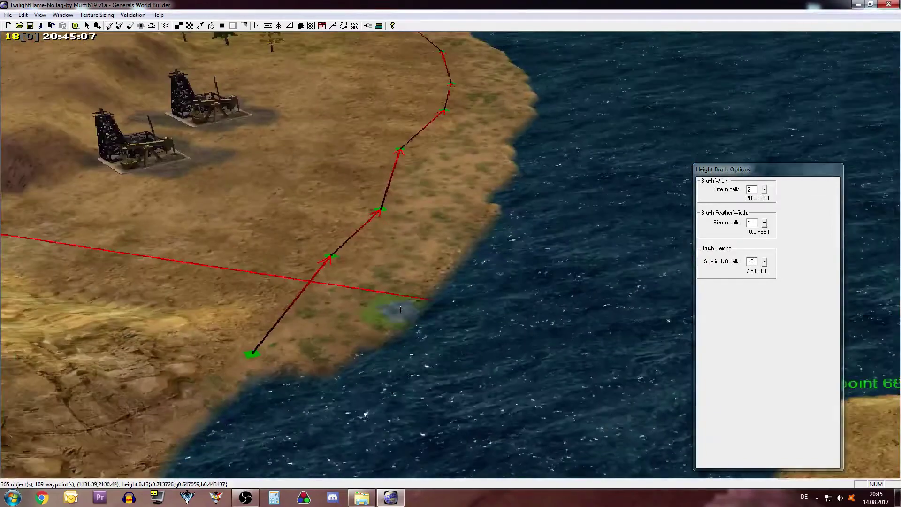
{"action": "left_click", "coordinate": [378, 368]}
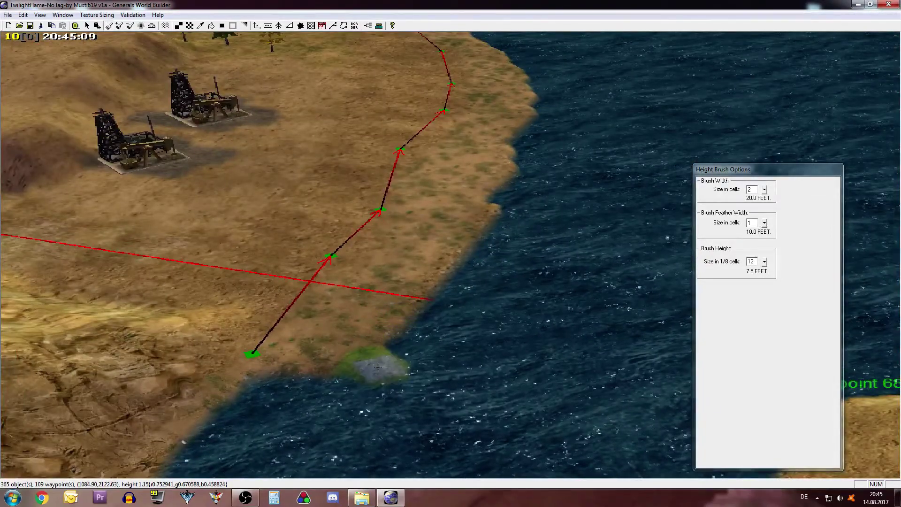
{"action": "left_click_drag", "start_coordinate": [442, 292], "coordinate": [483, 211]}
Continue the height-12 shore strip around the bend of the northern bank and on to the bridge.
{"action": "right_click_drag", "start_coordinate": [483, 211], "coordinate": [473, 271]}
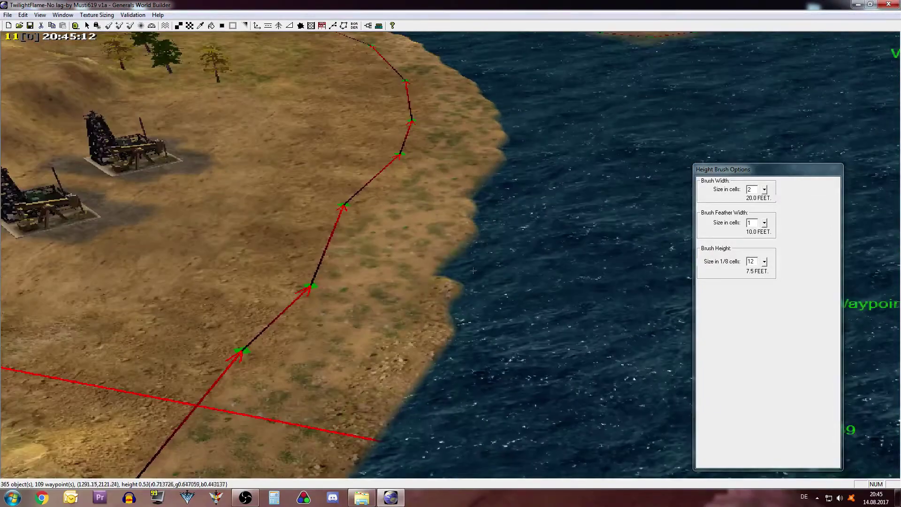
{"action": "left_click_drag", "start_coordinate": [461, 265], "coordinate": [474, 190]}
{"action": "right_click_drag", "start_coordinate": [475, 190], "coordinate": [427, 352]}
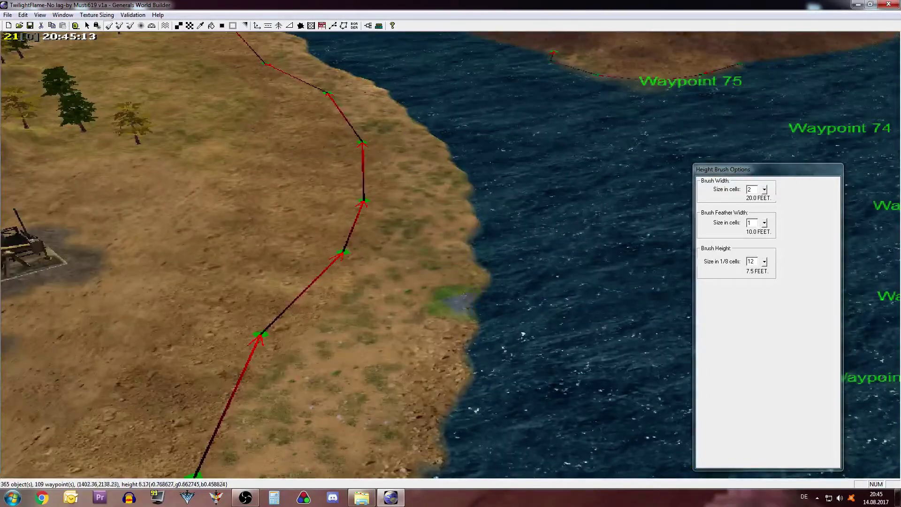
{"action": "left_click_drag", "start_coordinate": [485, 219], "coordinate": [439, 129]}
{"action": "mouse_move", "coordinate": [496, 235]}
{"action": "right_mouse_down"}
{"action": "mouse_move", "coordinate": [422, 381]}
{"action": "mouse_move", "coordinate": [434, 350]}
{"action": "mouse_move", "coordinate": [425, 336]}
{"action": "right_mouse_up"}
{"action": "mouse_move", "coordinate": [443, 381]}
{"action": "left_mouse_down"}
{"action": "mouse_move", "coordinate": [366, 297]}
{"action": "mouse_move", "coordinate": [306, 258]}
{"action": "mouse_move", "coordinate": [225, 150]}
{"action": "mouse_move", "coordinate": [197, 94]}
{"action": "left_mouse_up"}
Set the brush height to 11 and start the next shore strip at the western end of the northern bank.
{"action": "double_click", "coordinate": [751, 261]}
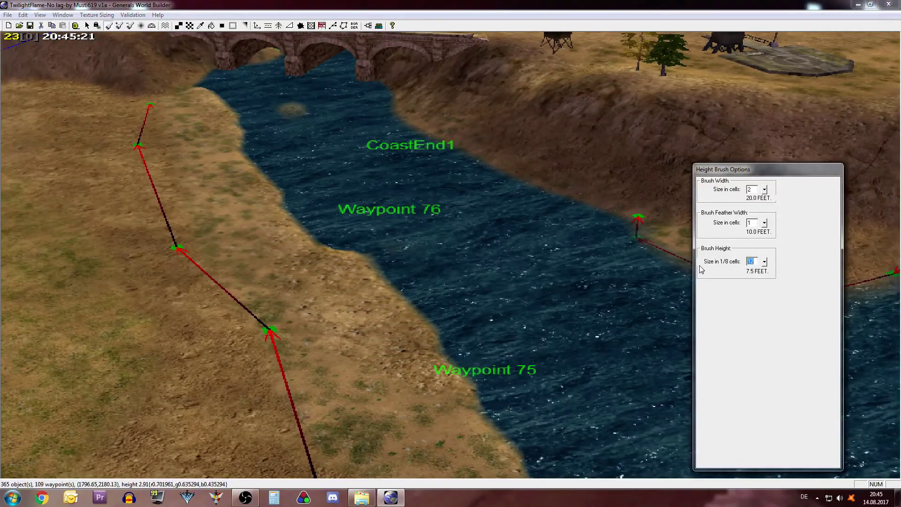
{"action": "type", "text": "11"}
{"action": "mouse_move", "coordinate": [652, 276]}
{"action": "right_mouse_down"}
{"action": "mouse_move", "coordinate": [624, 293]}
{"action": "mouse_move", "coordinate": [450, 312]}
{"action": "mouse_move", "coordinate": [462, 291]}
{"action": "right_mouse_up"}
{"action": "right_click_drag", "start_coordinate": [496, 257], "coordinate": [459, 287]}
{"action": "left_click_drag", "start_coordinate": [356, 366], "coordinate": [407, 332]}
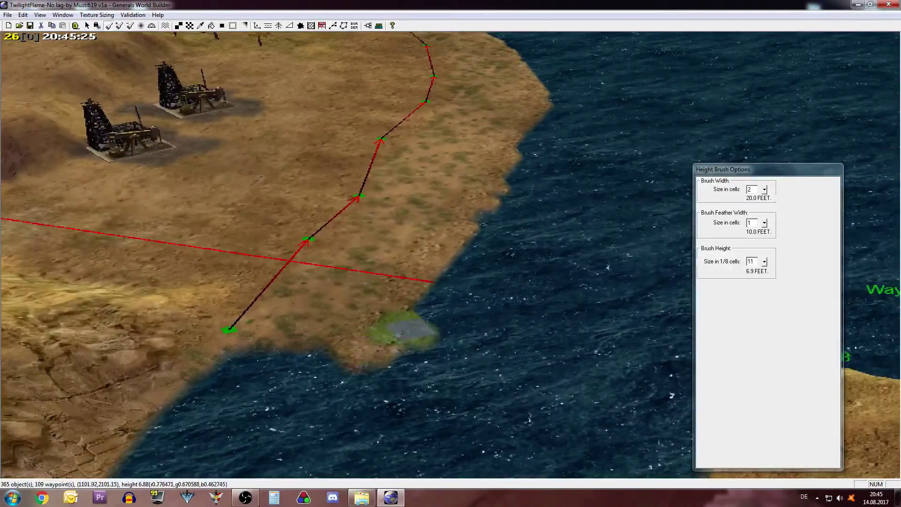
{"action": "left_click_drag", "start_coordinate": [448, 283], "coordinate": [525, 156]}
Carry the height-11 shore strip around the bend of the bank and eastward to the bridge.
{"action": "right_click_drag", "start_coordinate": [539, 152], "coordinate": [478, 299]}
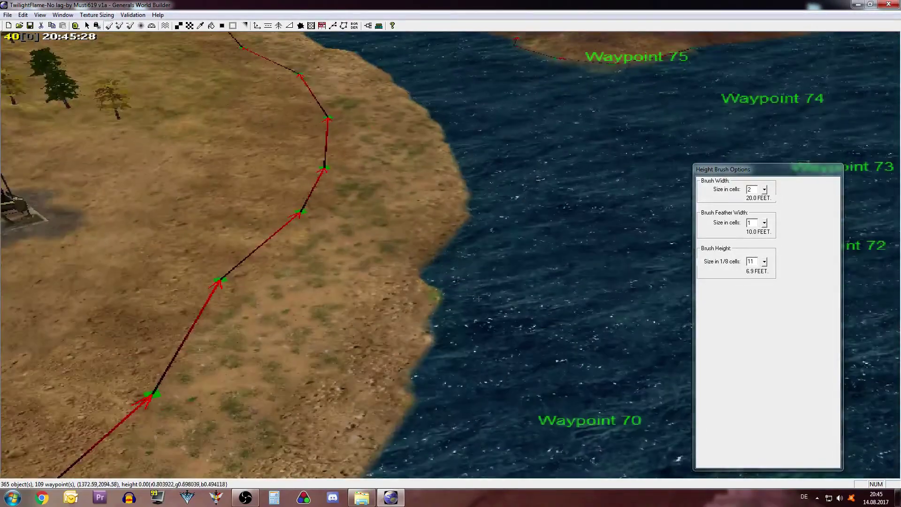
{"action": "mouse_move", "coordinate": [476, 189]}
{"action": "left_mouse_down"}
{"action": "mouse_move", "coordinate": [457, 123]}
{"action": "mouse_move", "coordinate": [434, 98]}
{"action": "left_mouse_up"}
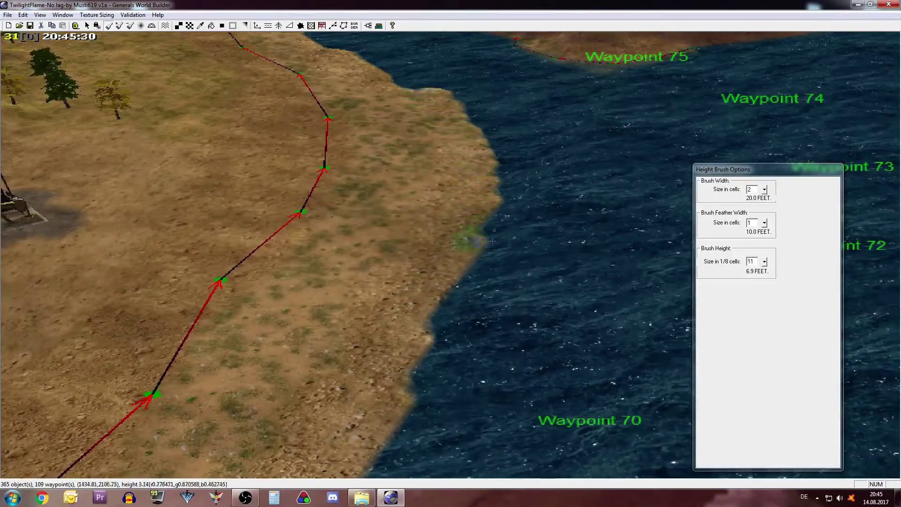
{"action": "right_click_drag", "start_coordinate": [427, 51], "coordinate": [451, 181]}
{"action": "mouse_move", "coordinate": [462, 305]}
{"action": "left_mouse_down"}
{"action": "mouse_move", "coordinate": [413, 249]}
{"action": "mouse_move", "coordinate": [301, 159]}
{"action": "mouse_move", "coordinate": [280, 135]}
{"action": "mouse_move", "coordinate": [275, 99]}
{"action": "mouse_move", "coordinate": [232, 72]}
{"action": "left_mouse_up"}
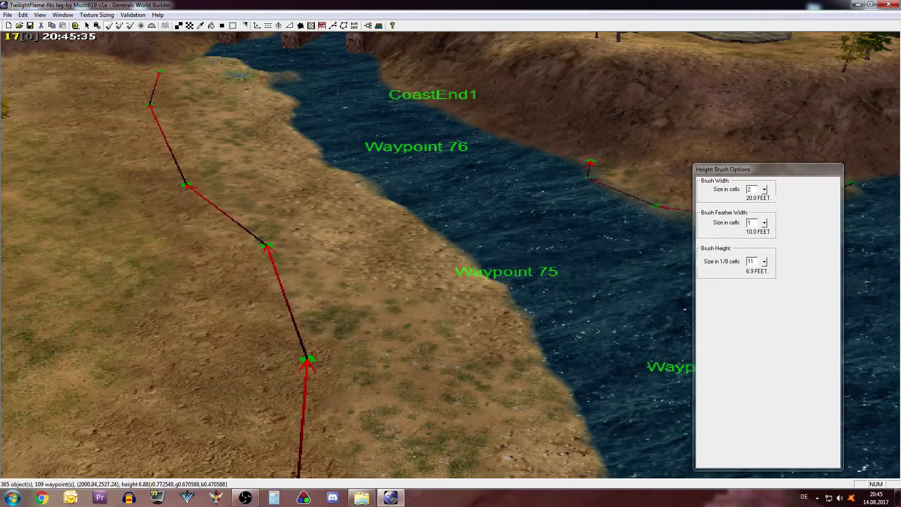
Set the brush height to 10 and add a shore strip at the western end of the northern bank near Waypoint 68.
{"action": "double_click", "coordinate": [753, 261]}
{"action": "right_click_drag", "start_coordinate": [542, 242], "coordinate": [420, 315]}
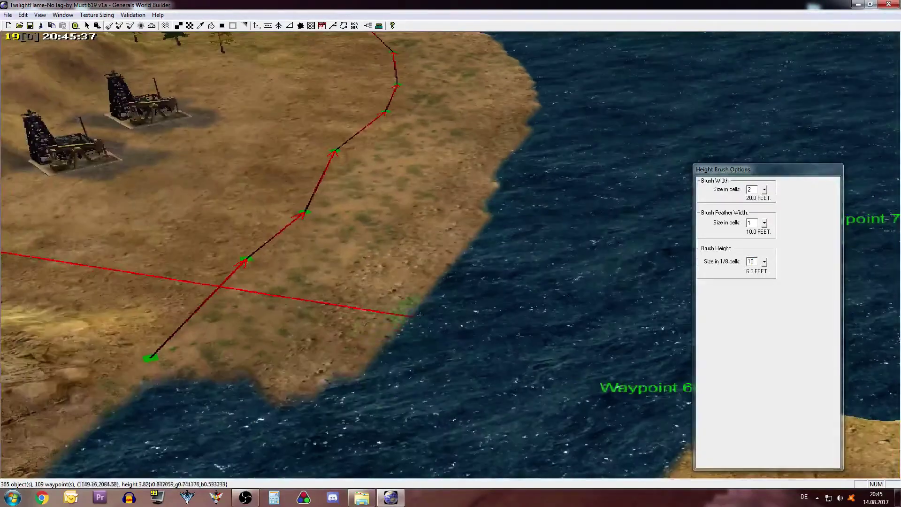
{"action": "left_click_drag", "start_coordinate": [411, 336], "coordinate": [473, 256]}
{"action": "scroll", "coordinate": [316, 379], "scroll_direction": "up", "scroll_amount": 4}
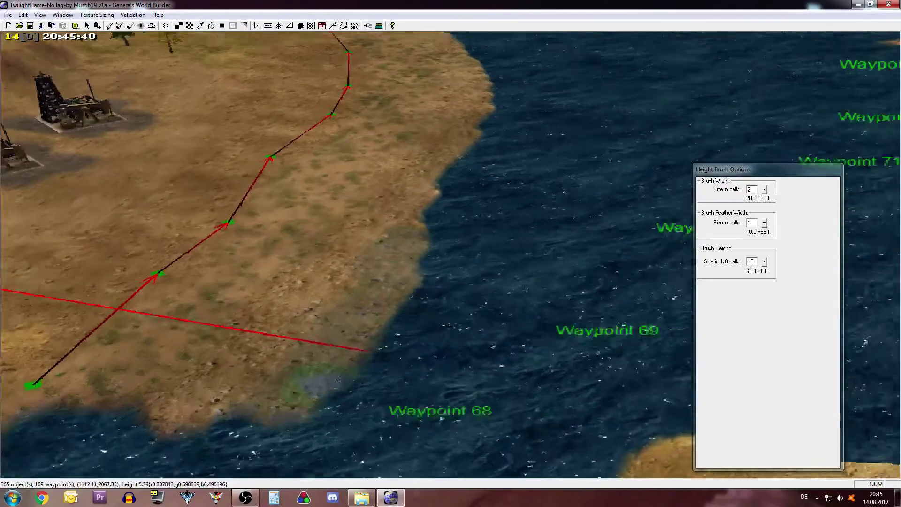
{"action": "middle_click_drag", "start_coordinate": [376, 302], "coordinate": [388, 327]}
{"action": "right_click_drag", "start_coordinate": [202, 270], "coordinate": [322, 308]}
{"action": "right_click_drag", "start_coordinate": [512, 297], "coordinate": [329, 303]}
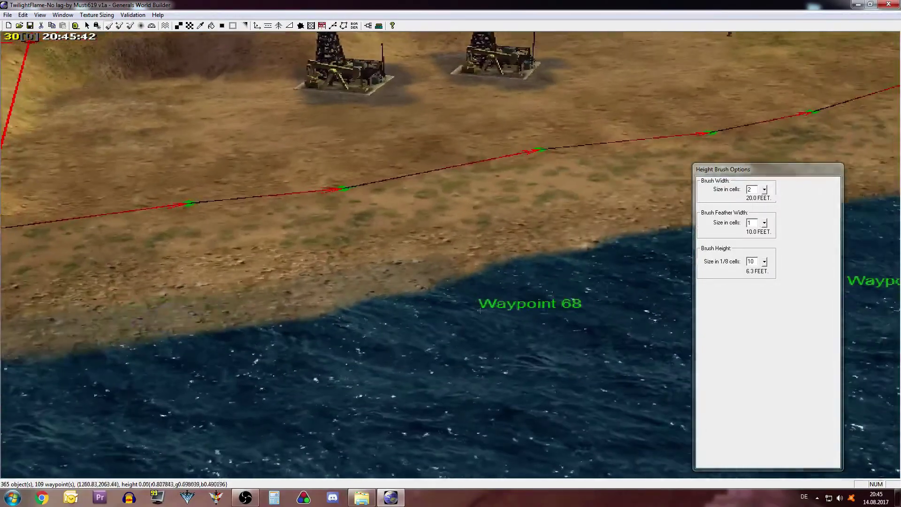
Continue the height-10 shore strip along the water's edge from the oil derricks past Waypoints 70 and 73 to the bridge.
{"action": "left_click_drag", "start_coordinate": [371, 281], "coordinate": [572, 277]}
{"action": "right_click_drag", "start_coordinate": [540, 262], "coordinate": [324, 310]}
{"action": "left_click_drag", "start_coordinate": [345, 317], "coordinate": [505, 289]}
{"action": "right_click_drag", "start_coordinate": [656, 267], "coordinate": [429, 293]}
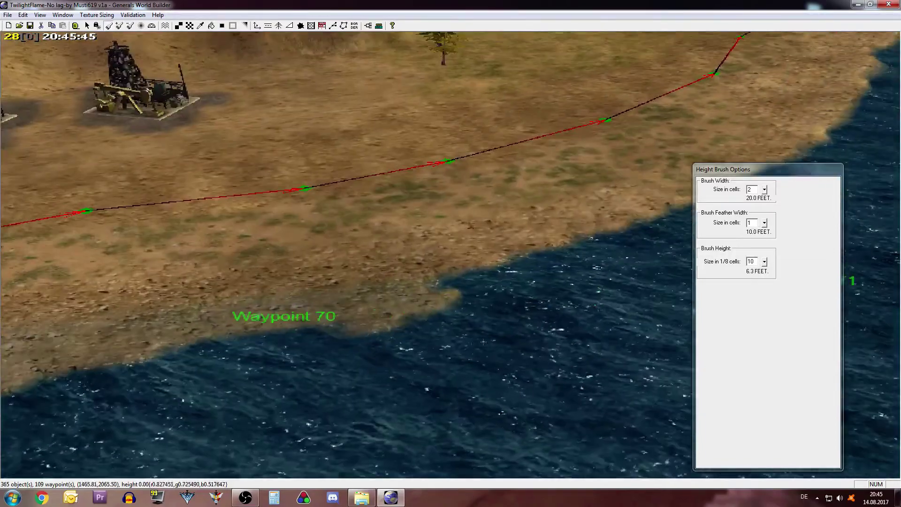
{"action": "left_click_drag", "start_coordinate": [417, 278], "coordinate": [575, 247]}
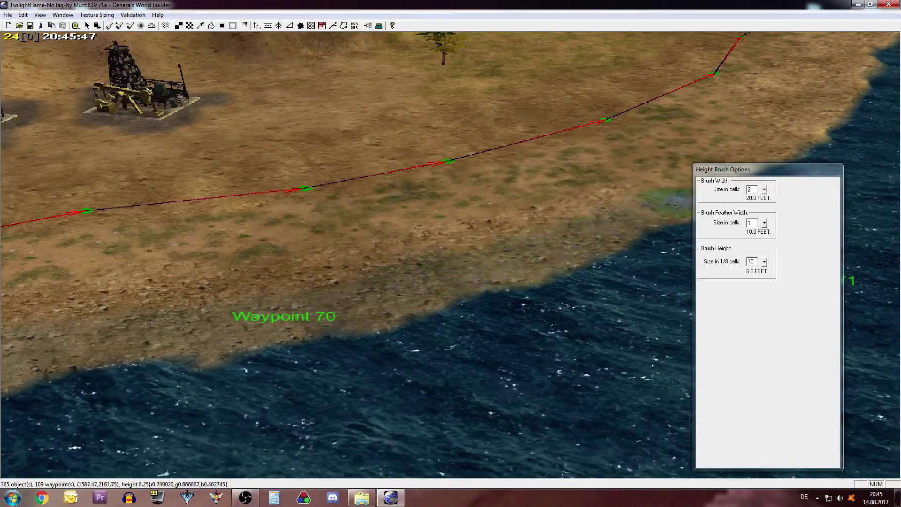
{"action": "right_click_drag", "start_coordinate": [677, 205], "coordinate": [424, 309]}
{"action": "right_click_drag", "start_coordinate": [563, 261], "coordinate": [523, 293]}
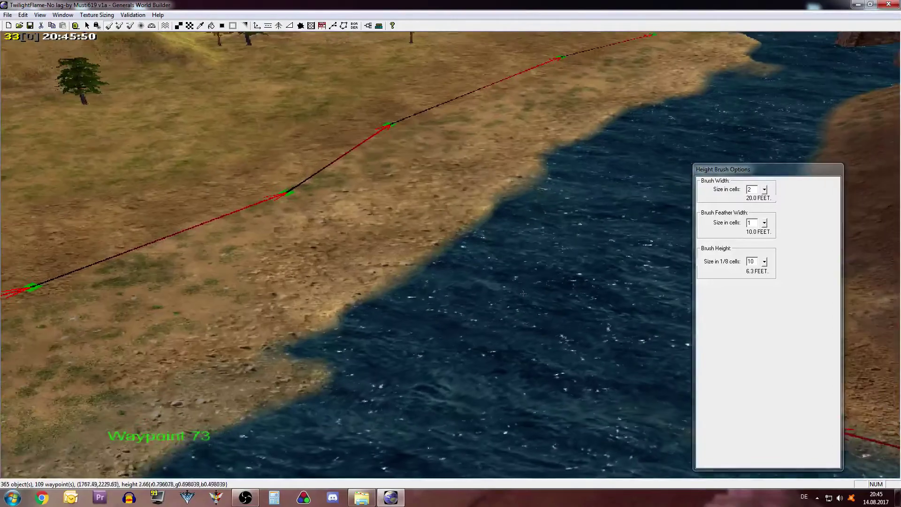
{"action": "mouse_move", "coordinate": [512, 220]}
{"action": "left_mouse_down"}
{"action": "mouse_move", "coordinate": [551, 162]}
{"action": "mouse_move", "coordinate": [643, 107]}
{"action": "mouse_move", "coordinate": [772, 61]}
{"action": "left_mouse_up"}
{"action": "right_click_drag", "start_coordinate": [815, 54], "coordinate": [783, 83]}
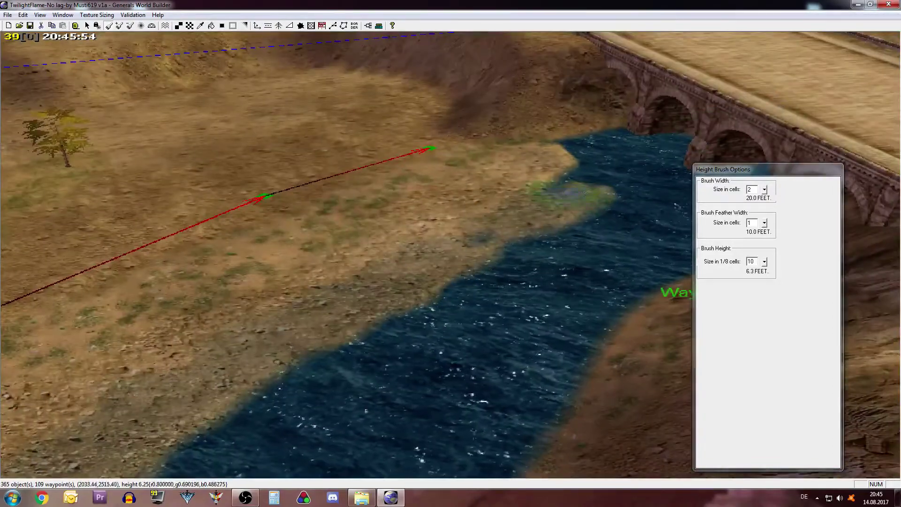
Set the brush height to 9 and width to 3 cells, and start a shore strip from the northern bank's western end near Waypoint 68.
{"action": "double_click", "coordinate": [753, 262]}
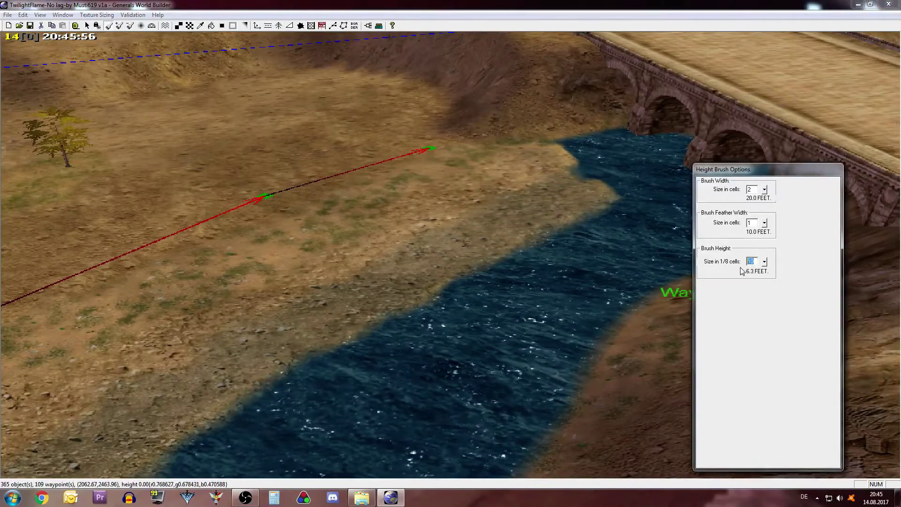
{"action": "right_click_drag", "start_coordinate": [357, 300], "coordinate": [512, 197]}
{"action": "mouse_move", "coordinate": [118, 301]}
{"action": "right_mouse_down"}
{"action": "mouse_move", "coordinate": [281, 225]}
{"action": "mouse_move", "coordinate": [400, 145]}
{"action": "right_mouse_up"}
{"action": "right_click_drag", "start_coordinate": [71, 312], "coordinate": [658, 263]}
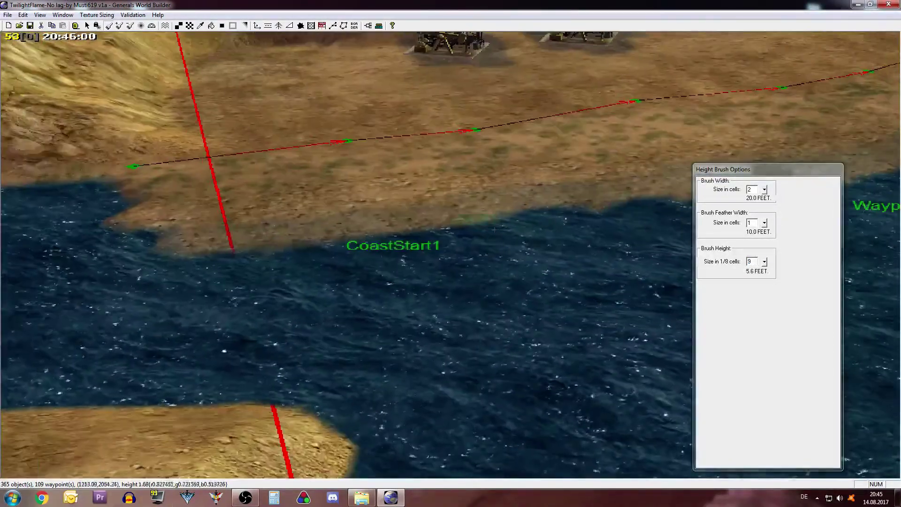
{"action": "left_click_drag", "start_coordinate": [754, 190], "coordinate": [700, 198]}
{"action": "type", "text": "3"}
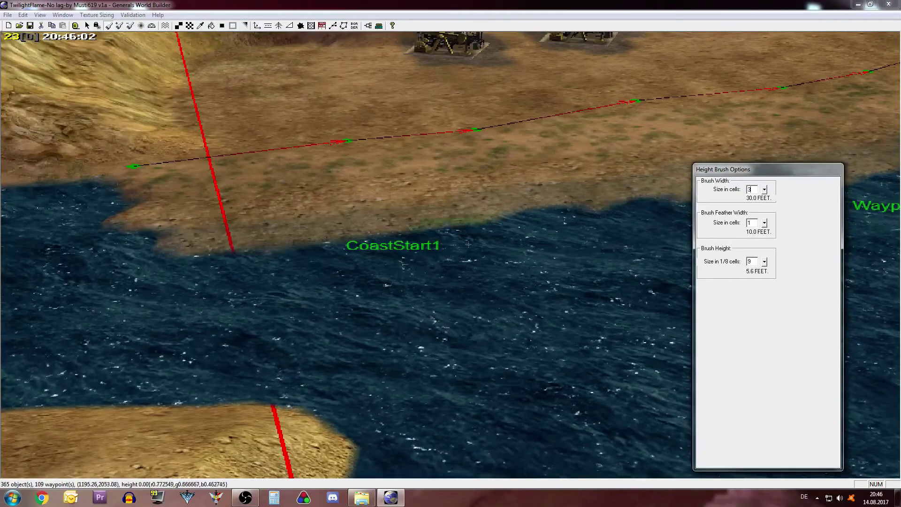
{"action": "middle_click_drag", "start_coordinate": [188, 291], "coordinate": [395, 329]}
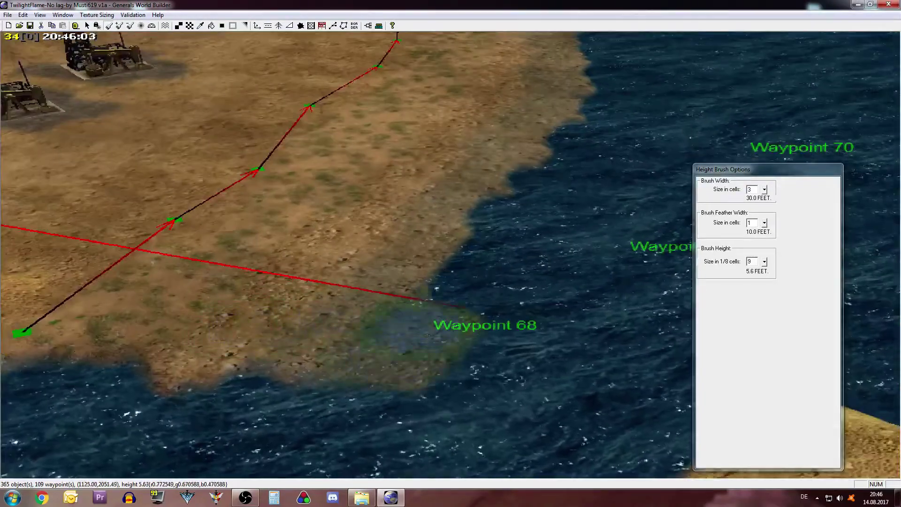
{"action": "right_click_drag", "start_coordinate": [427, 336], "coordinate": [534, 191]}
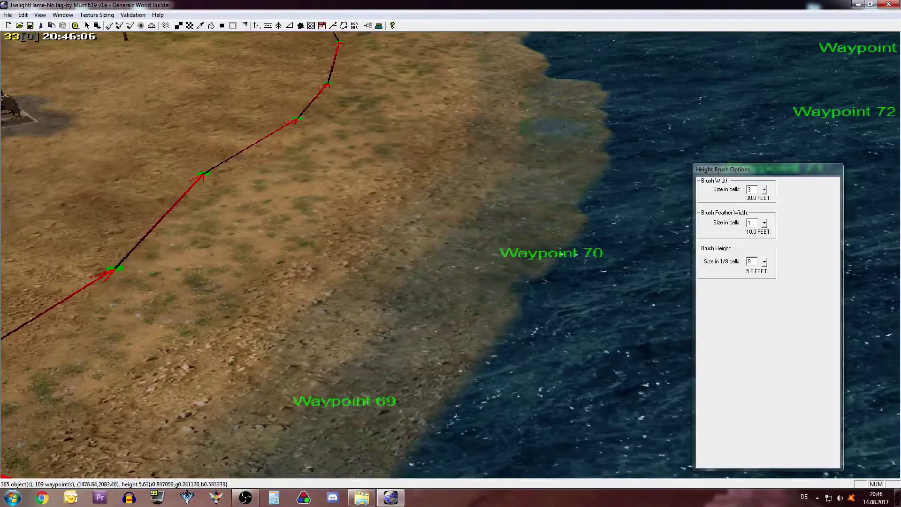
Continue the height-9 shore strip around the bend and past CoastEnd1 towards the bridge.
{"action": "right_click_drag", "start_coordinate": [522, 231], "coordinate": [503, 365]}
{"action": "mouse_move", "coordinate": [476, 292]}
{"action": "left_mouse_down"}
{"action": "mouse_move", "coordinate": [472, 196]}
{"action": "mouse_move", "coordinate": [416, 137]}
{"action": "mouse_move", "coordinate": [253, 55]}
{"action": "left_mouse_up"}
{"action": "right_click_drag", "start_coordinate": [356, 293], "coordinate": [295, 181]}
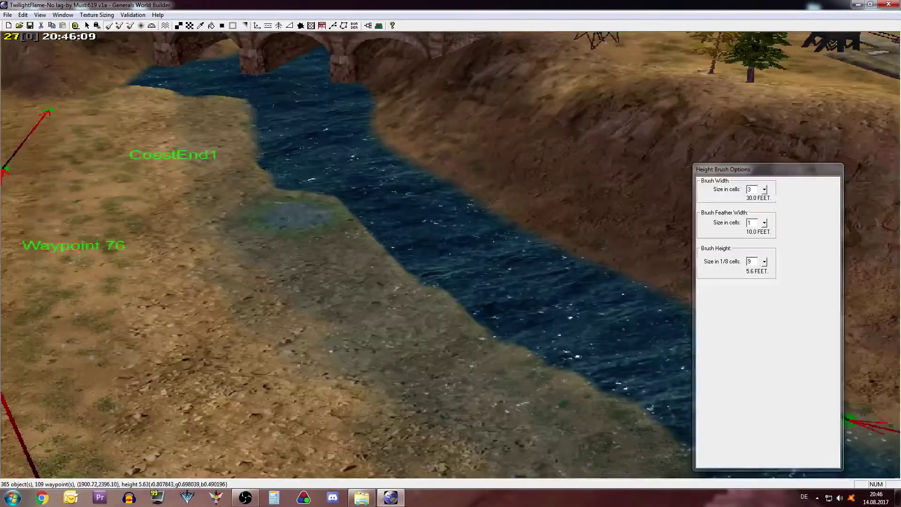
Set the brush height to 8 and add a shore strip from the western end past Waypoints 68 and 70 to Waypoint 72.
{"action": "right_click_drag", "start_coordinate": [398, 94], "coordinate": [789, 306]}
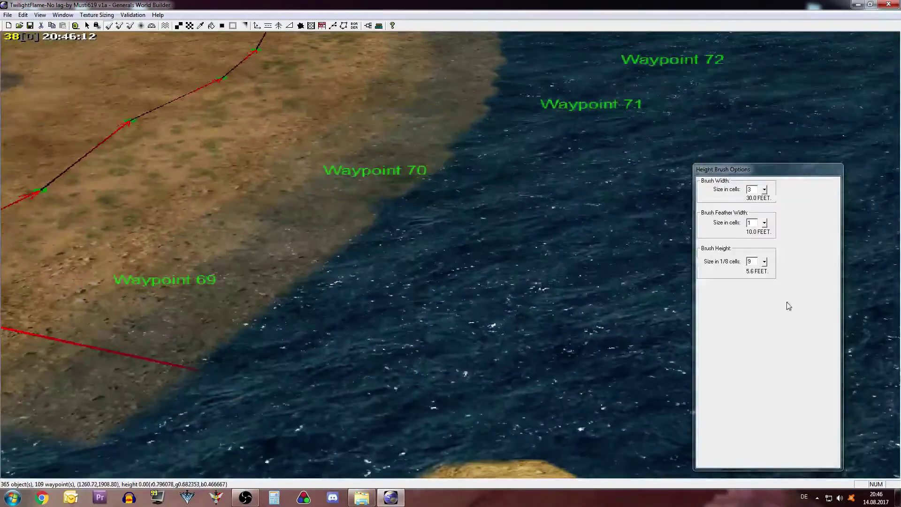
{"action": "left_click_drag", "start_coordinate": [752, 264], "coordinate": [700, 280]}
{"action": "type", "text": "8"}
{"action": "mouse_move", "coordinate": [186, 378]}
{"action": "right_mouse_down"}
{"action": "mouse_move", "coordinate": [266, 323]}
{"action": "mouse_move", "coordinate": [480, 247]}
{"action": "mouse_move", "coordinate": [379, 285]}
{"action": "right_mouse_up"}
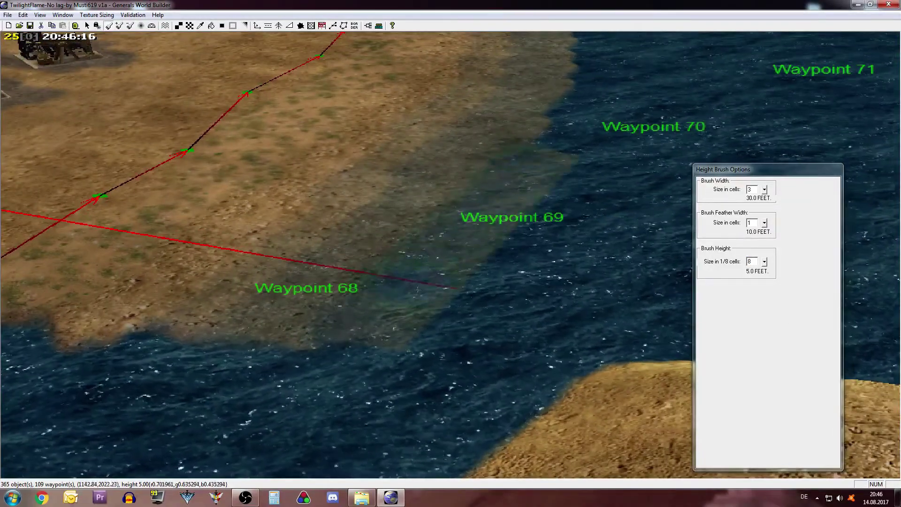
{"action": "right_click_drag", "start_coordinate": [548, 161], "coordinate": [410, 306]}
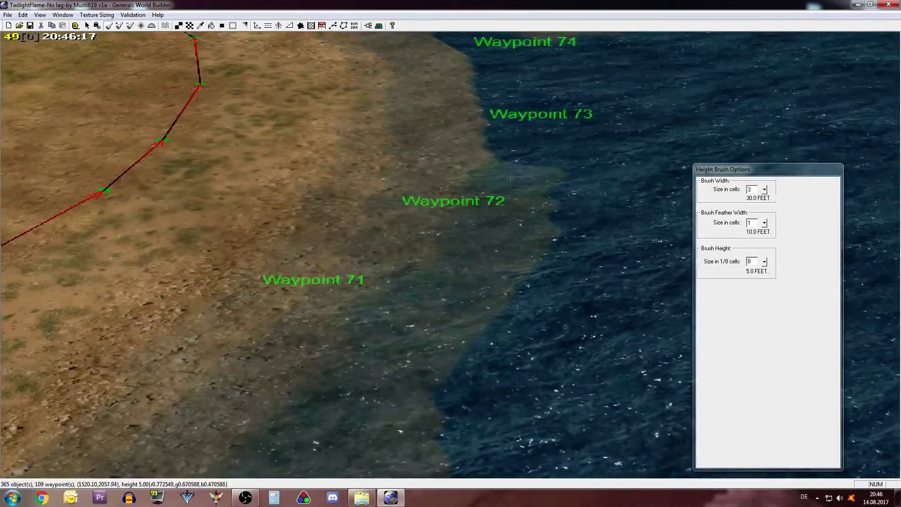
Continue the height-8 strip around the bend past Waypoint 73 and along the narrow channel to the bridge.
{"action": "right_click_drag", "start_coordinate": [517, 267], "coordinate": [457, 294]}
{"action": "right_click_drag", "start_coordinate": [434, 225], "coordinate": [327, 188]}
{"action": "right_click_drag", "start_coordinate": [410, 211], "coordinate": [501, 293]}
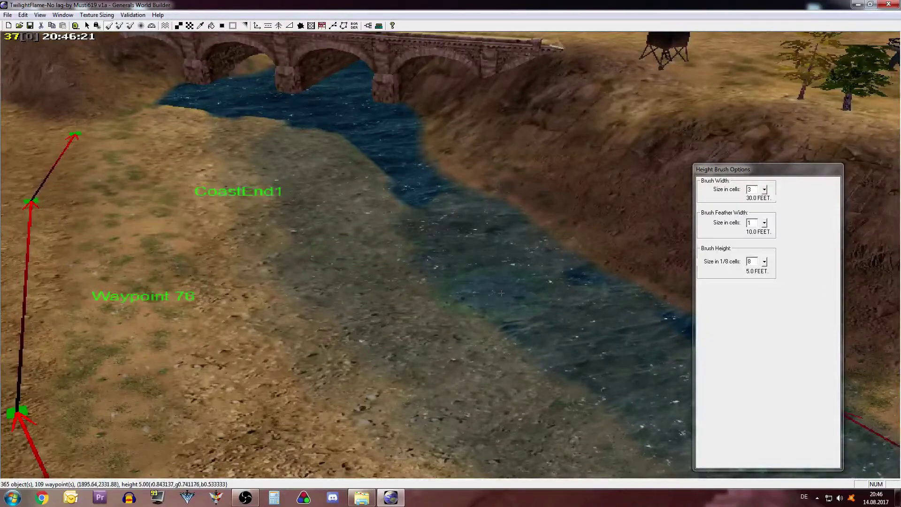
{"action": "left_click_drag", "start_coordinate": [445, 199], "coordinate": [362, 136]}
Set the brush height to 7 and add a deeper shore strip from the western end past Waypoints 68 to 72.
{"action": "mouse_move", "coordinate": [385, 272]}
{"action": "right_mouse_down"}
{"action": "mouse_move", "coordinate": [392, 202]}
{"action": "mouse_move", "coordinate": [553, 115]}
{"action": "right_mouse_up"}
{"action": "left_click", "coordinate": [756, 261]}
{"action": "mouse_move", "coordinate": [357, 367]}
{"action": "right_mouse_down"}
{"action": "mouse_move", "coordinate": [451, 211]}
{"action": "mouse_move", "coordinate": [465, 277]}
{"action": "right_mouse_up"}
{"action": "mouse_move", "coordinate": [464, 277]}
{"action": "middle_mouse_down"}
{"action": "mouse_move", "coordinate": [347, 282]}
{"action": "mouse_move", "coordinate": [380, 291]}
{"action": "middle_mouse_up"}
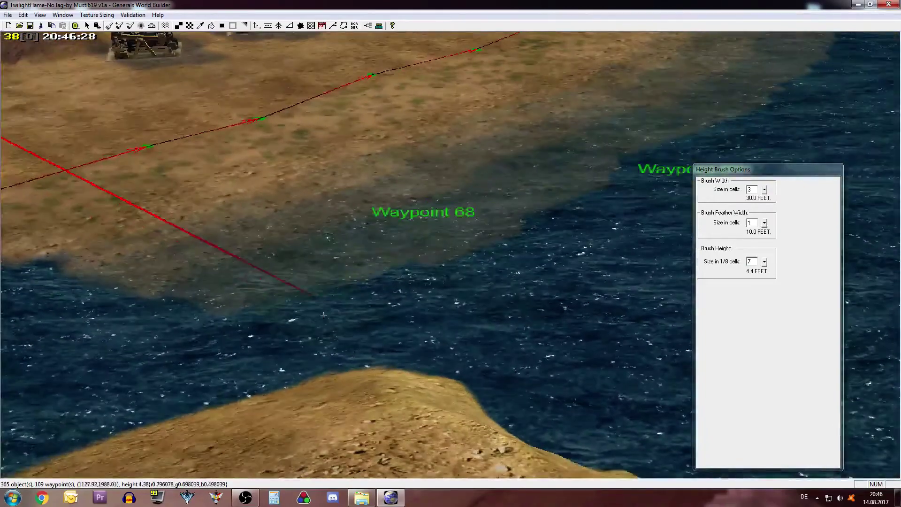
{"action": "right_click_drag", "start_coordinate": [507, 252], "coordinate": [477, 277]}
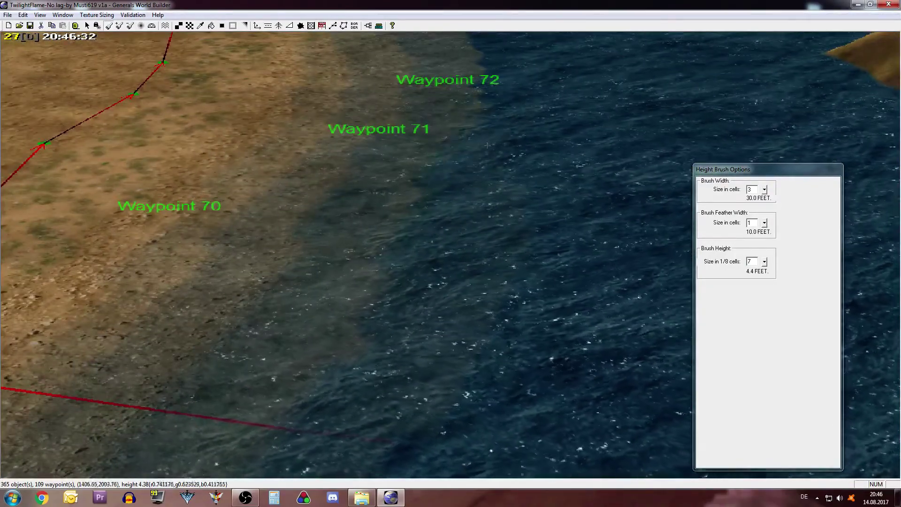
{"action": "right_click_drag", "start_coordinate": [487, 128], "coordinate": [421, 270]}
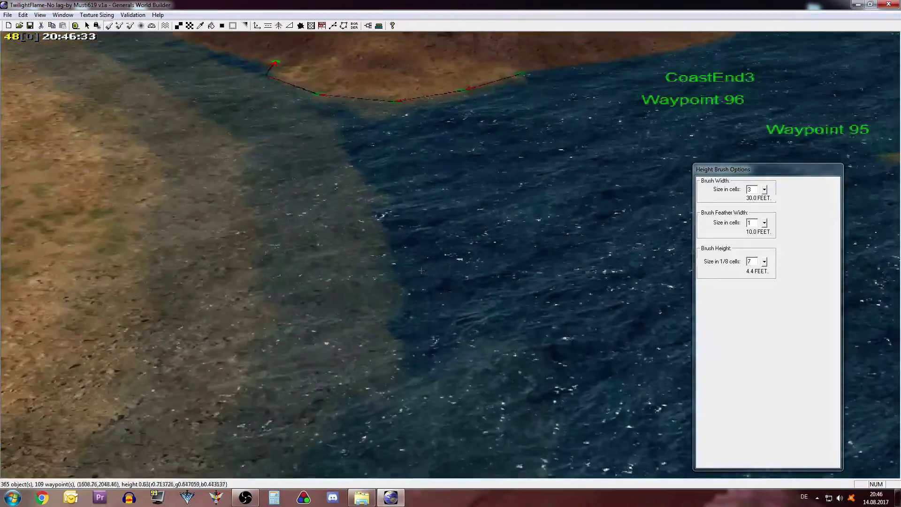
Continue the height-7 strip up the channel towards the bridge and cut back the foot of the opposite bank.
{"action": "right_click_drag", "start_coordinate": [390, 140], "coordinate": [442, 267]}
{"action": "right_click_drag", "start_coordinate": [376, 155], "coordinate": [175, 99]}
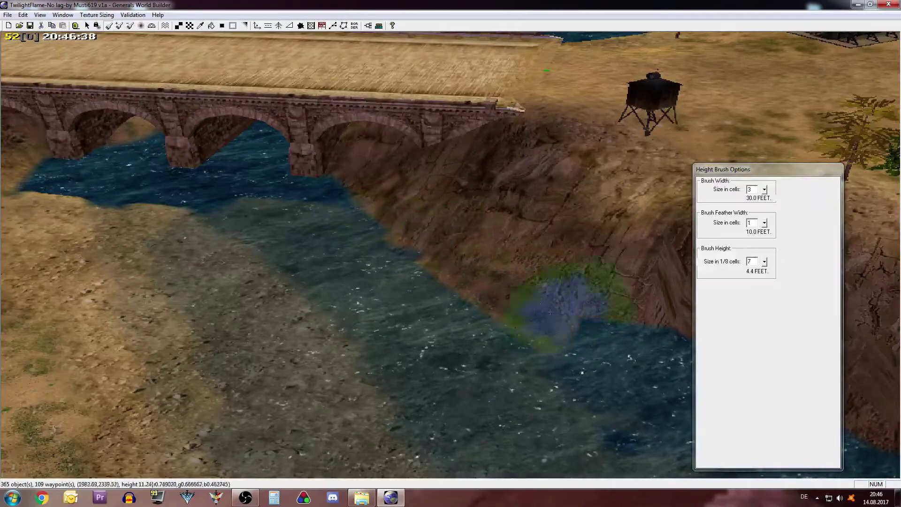
{"action": "left_click_drag", "start_coordinate": [550, 312], "coordinate": [444, 230]}
{"action": "right_click_drag", "start_coordinate": [475, 266], "coordinate": [443, 194]}
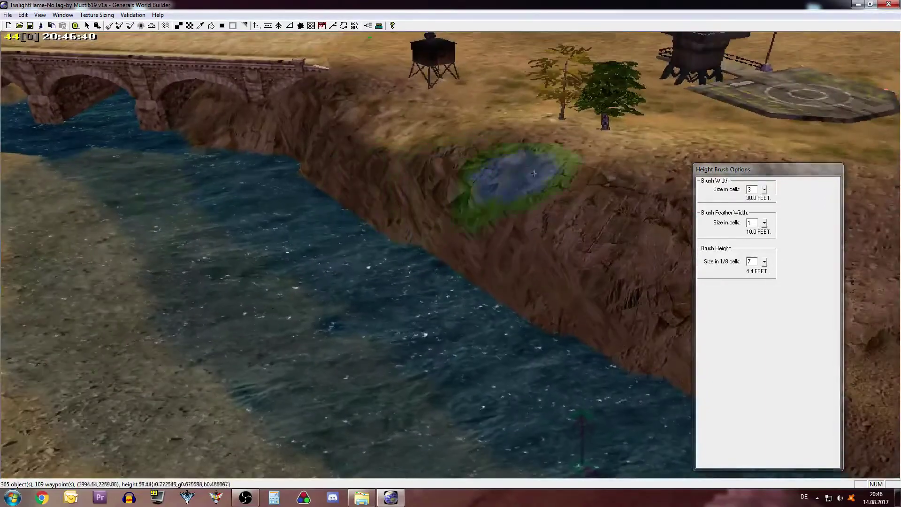
Set the brush height to 6 and add the outermost underwater strip from the western end around the river bend.
{"action": "mouse_move", "coordinate": [534, 173]}
{"action": "right_mouse_down"}
{"action": "mouse_move", "coordinate": [392, 111]}
{"action": "mouse_move", "coordinate": [429, 210]}
{"action": "mouse_move", "coordinate": [371, 216]}
{"action": "mouse_move", "coordinate": [391, 188]}
{"action": "mouse_move", "coordinate": [291, 111]}
{"action": "mouse_move", "coordinate": [470, 141]}
{"action": "mouse_move", "coordinate": [413, 262]}
{"action": "mouse_move", "coordinate": [330, 388]}
{"action": "mouse_move", "coordinate": [300, 375]}
{"action": "mouse_move", "coordinate": [596, 279]}
{"action": "right_mouse_up"}
{"action": "double_click", "coordinate": [752, 262]}
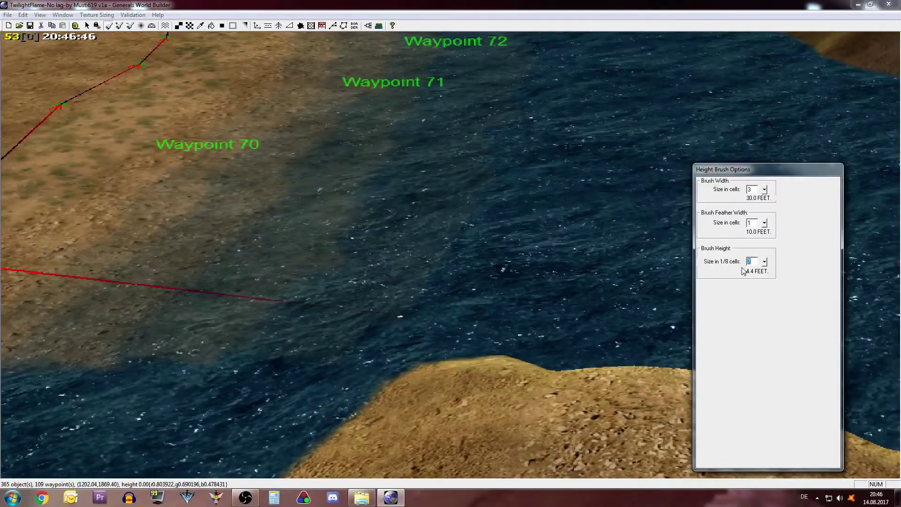
{"action": "right_click_drag", "start_coordinate": [305, 267], "coordinate": [342, 324]}
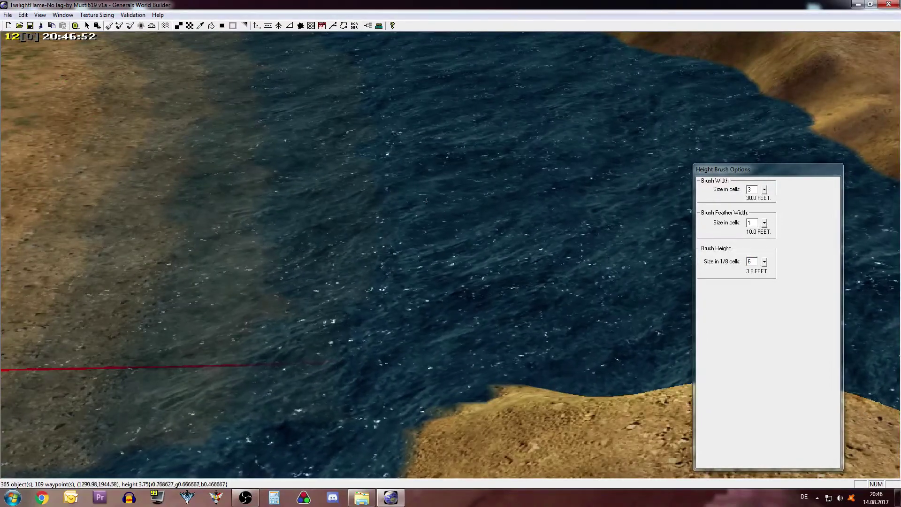
{"action": "right_click_drag", "start_coordinate": [404, 160], "coordinate": [396, 124]}
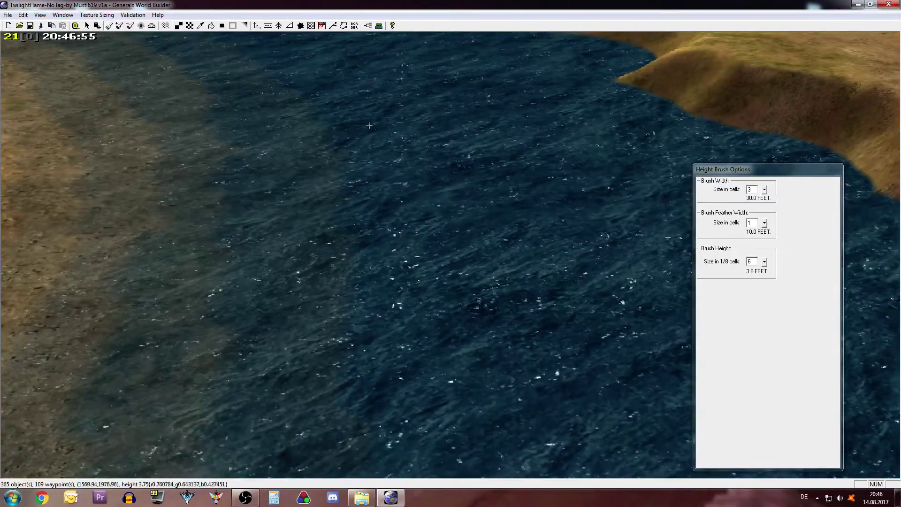
{"action": "right_click_drag", "start_coordinate": [416, 225], "coordinate": [389, 280]}
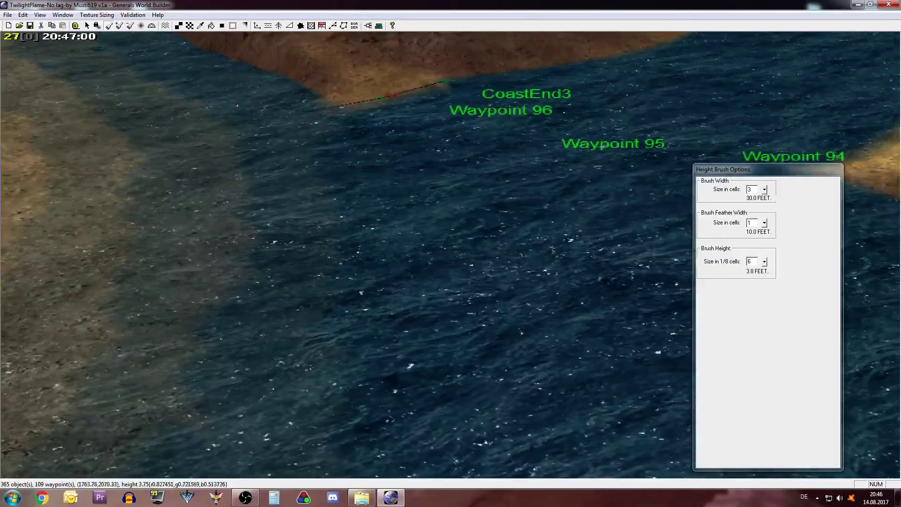
Carry the height-6 strip along the foot of the opposite bank up to the bridge.
{"action": "right_click_drag", "start_coordinate": [325, 65], "coordinate": [545, 383]}
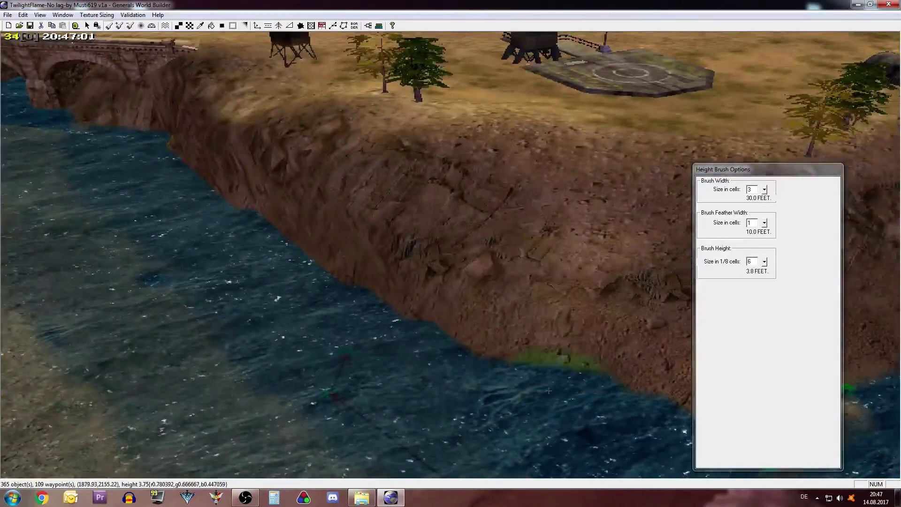
{"action": "mouse_move", "coordinate": [549, 391]}
{"action": "left_mouse_down"}
{"action": "mouse_move", "coordinate": [347, 239]}
{"action": "mouse_move", "coordinate": [235, 181]}
{"action": "mouse_move", "coordinate": [150, 162]}
{"action": "left_mouse_up"}
{"action": "right_click_drag", "start_coordinate": [150, 162], "coordinate": [370, 277]}
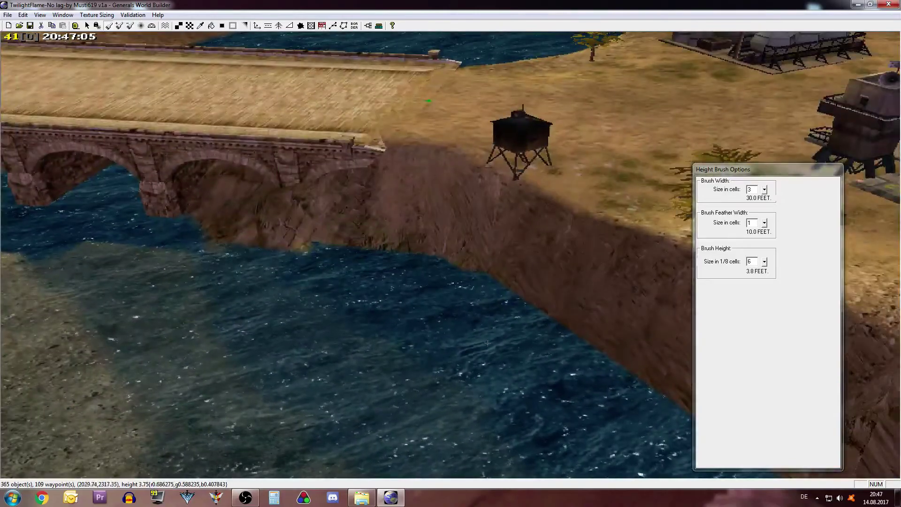
Examine the slope of the northern shore from the bridge back to the western end at CoastStart1.
{"action": "right_click_drag", "start_coordinate": [488, 344], "coordinate": [324, 191]}
{"action": "right_click_drag", "start_coordinate": [511, 328], "coordinate": [348, 155]}
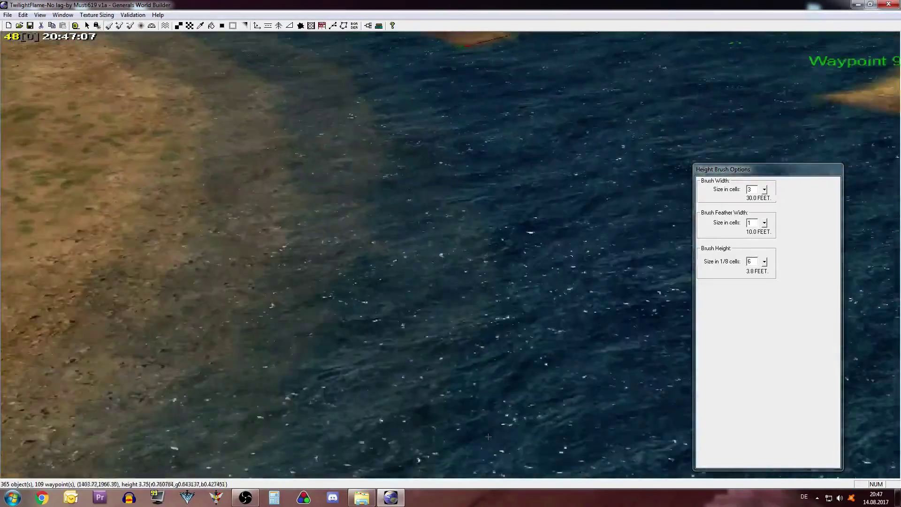
{"action": "middle_click_drag", "start_coordinate": [347, 328], "coordinate": [467, 355]}
{"action": "right_click_drag", "start_coordinate": [468, 356], "coordinate": [456, 321]}
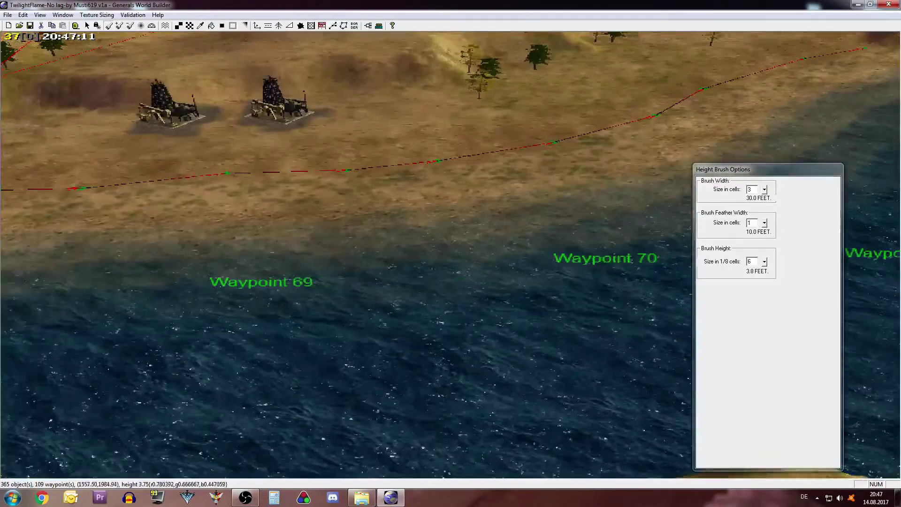
{"action": "right_click_drag", "start_coordinate": [450, 303], "coordinate": [447, 295]}
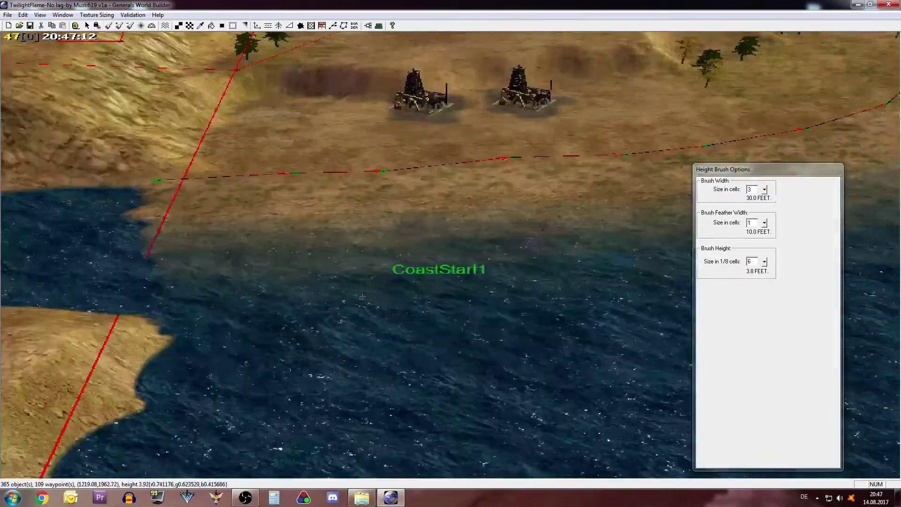
{"action": "right_click_drag", "start_coordinate": [363, 296], "coordinate": [338, 269]}
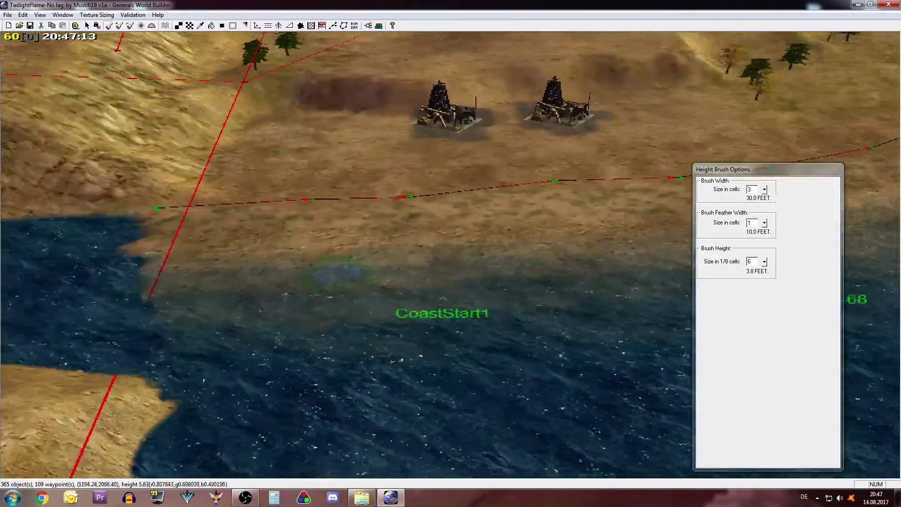
{"action": "scroll", "coordinate": [364, 253], "scroll_direction": "up", "scroll_amount": 3}
Switch to terrain texturing, compare the BEACH_PARK textures and pick DirtMediumType3 for a trial at the shore.
{"action": "left_click", "coordinate": [192, 26]}
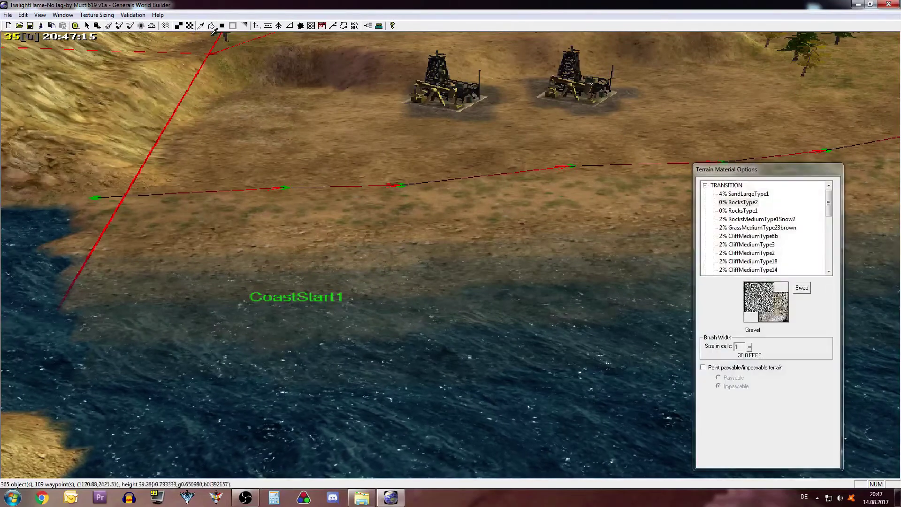
{"action": "left_click", "coordinate": [740, 261]}
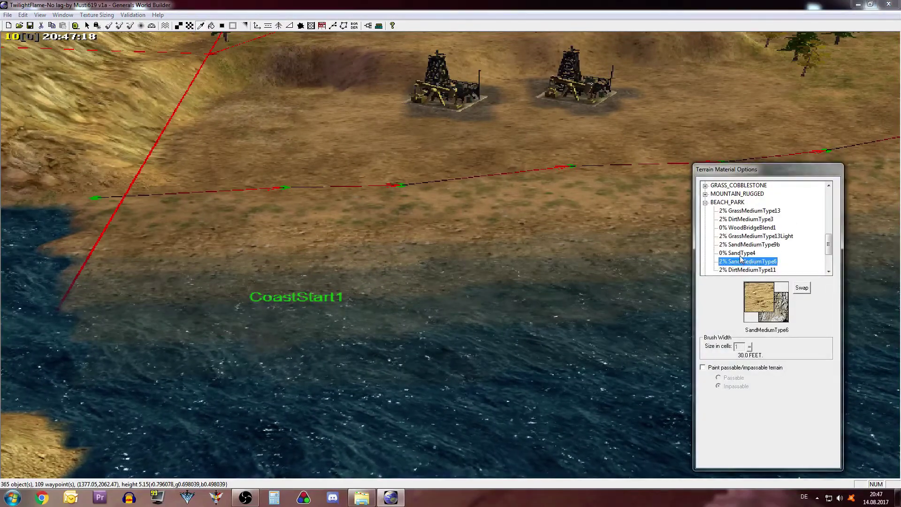
{"action": "left_click", "coordinate": [744, 253]}
{"action": "left_click", "coordinate": [747, 244]}
{"action": "left_click", "coordinate": [747, 236]}
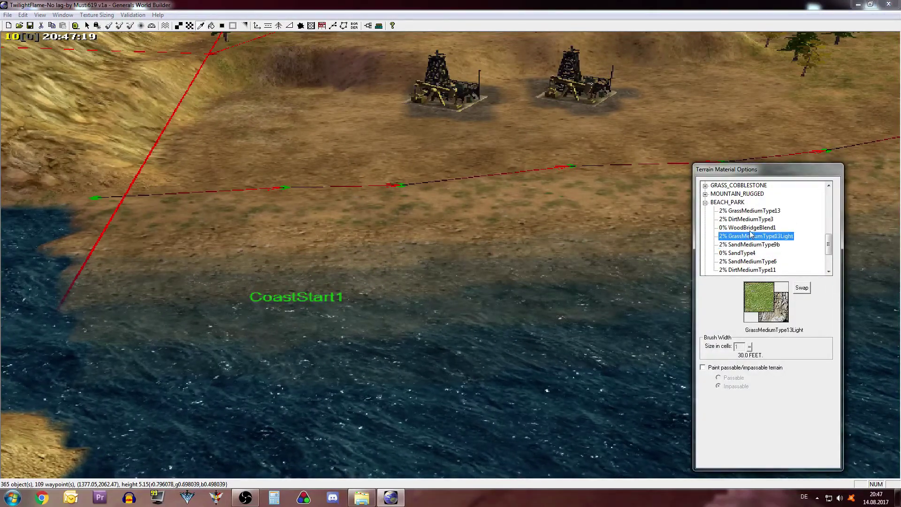
{"action": "key", "text": "Up"}
{"action": "key", "text": "Up"}
{"action": "key", "text": "Up"}
{"action": "key", "text": "Down"}
{"action": "key", "text": "Down"}
{"action": "key", "text": "Up"}
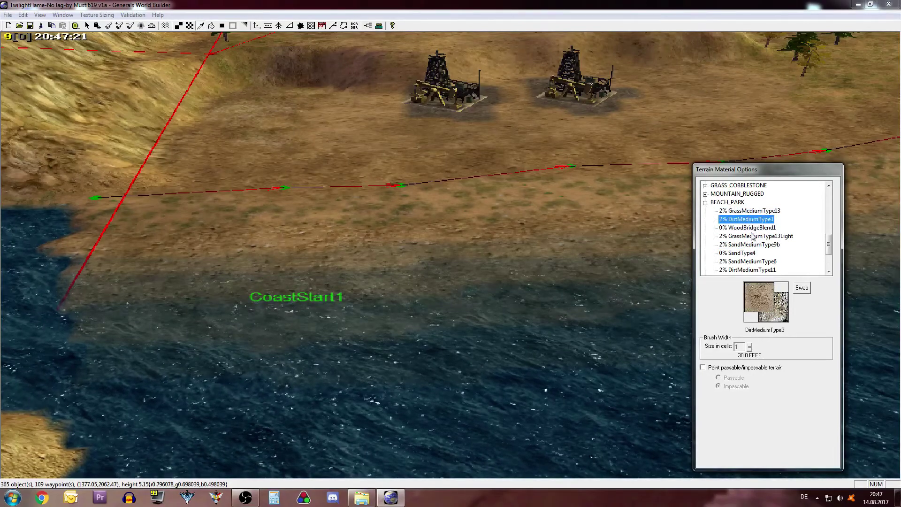
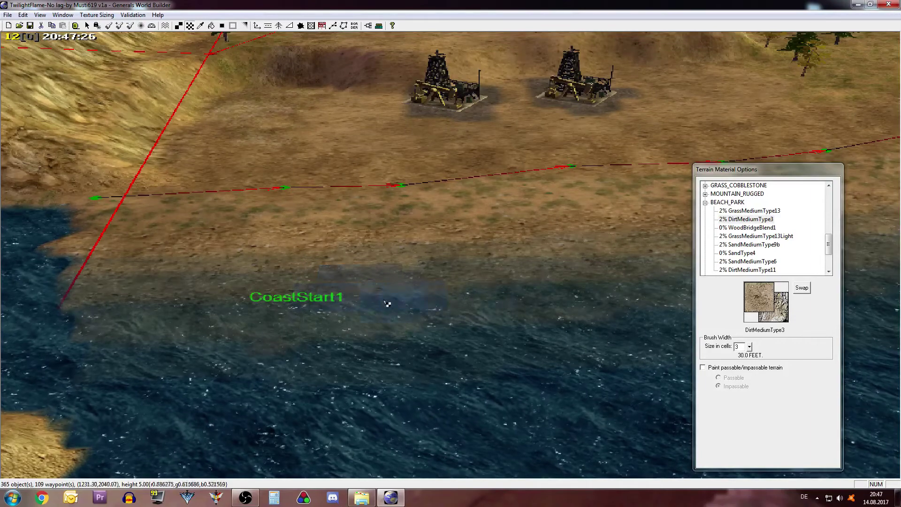
Select the SandMediumType13 texture from the BEACH_TROPICAL group for painting the shore.
{"action": "left_click", "coordinate": [750, 213]}
{"action": "scroll", "coordinate": [760, 235], "scroll_direction": "down", "scroll_amount": 1}
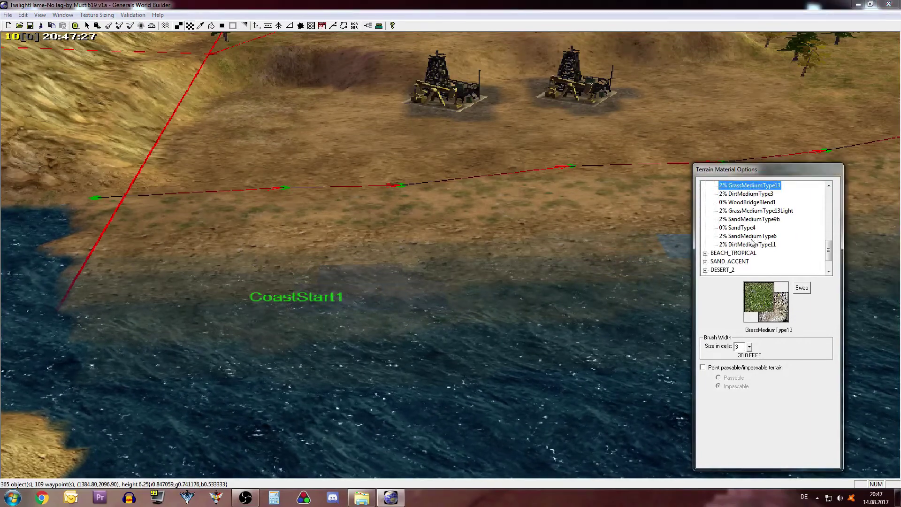
{"action": "key", "text": "Down"}
{"action": "key", "text": "Down"}
{"action": "key", "text": "Down"}
{"action": "key", "text": "Down"}
{"action": "key", "text": "Down"}
{"action": "key", "text": "Down"}
{"action": "key", "text": "Down"}
{"action": "key", "text": "Down"}
{"action": "key", "text": "Down"}
{"action": "key", "text": "Down"}
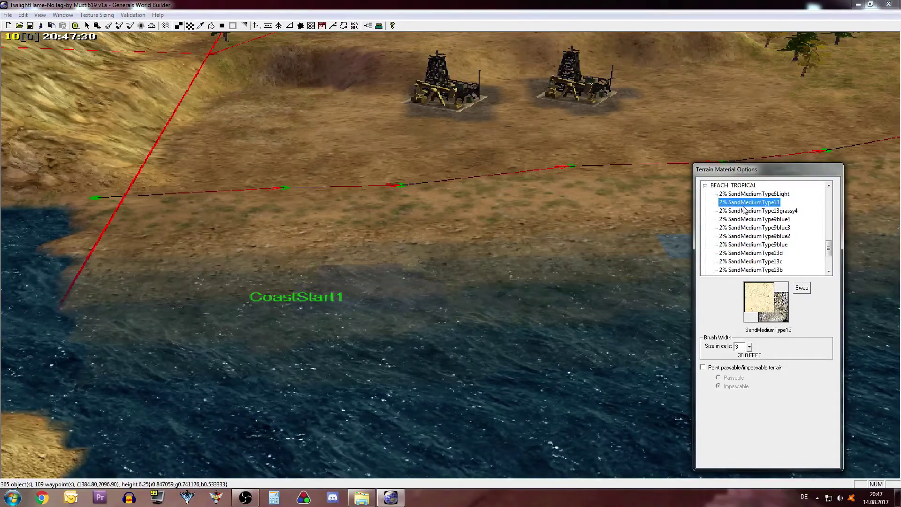
Paint SandMediumType13 with a 3-cell brush along the shallow shore strip near CoastStart1, out to the red boundary line.
{"action": "left_click", "coordinate": [377, 279]}
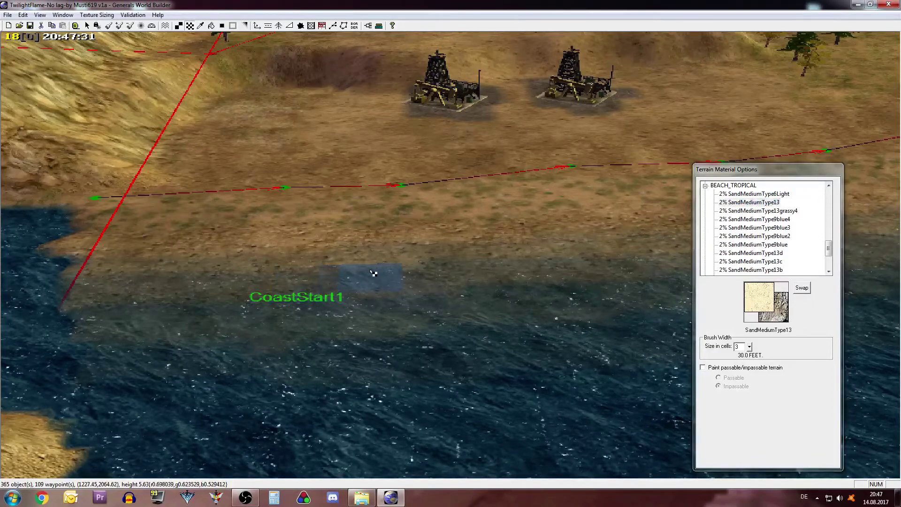
{"action": "mouse_move", "coordinate": [374, 273]}
{"action": "left_mouse_down"}
{"action": "mouse_move", "coordinate": [164, 280]}
{"action": "mouse_move", "coordinate": [197, 311]}
{"action": "left_mouse_up"}
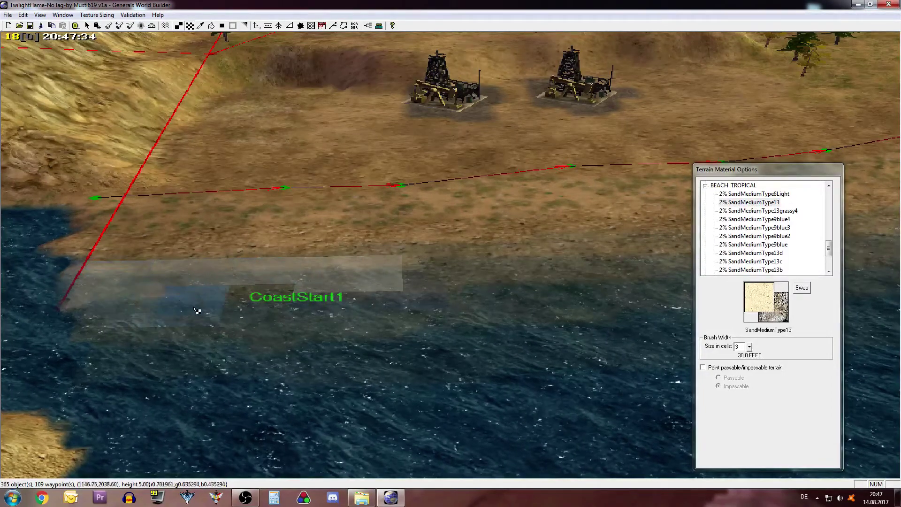
{"action": "left_click_drag", "start_coordinate": [343, 282], "coordinate": [282, 277]}
{"action": "right_click_drag", "start_coordinate": [282, 278], "coordinate": [316, 287]}
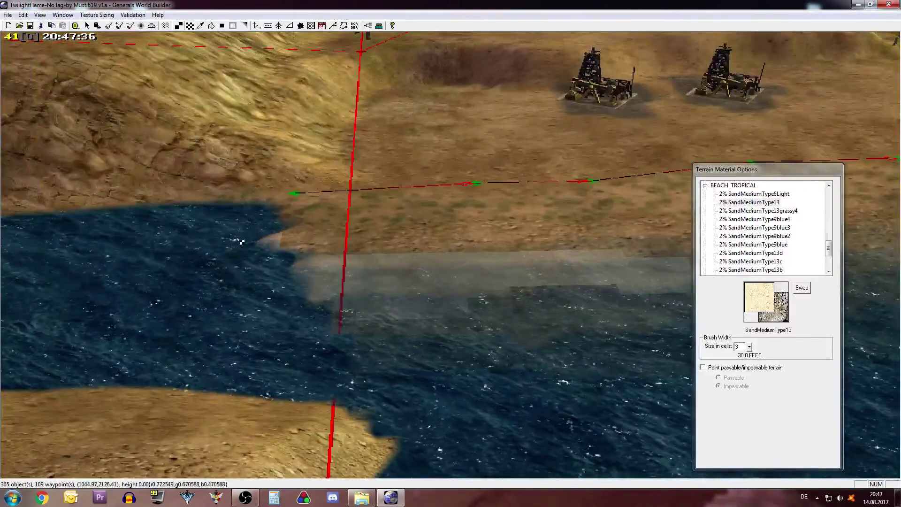
Set the brush to 10 cells and paint SandMediumType13 along the shallow shore strip around CoastStart1 and Waypoint 68.
{"action": "right_click_drag", "start_coordinate": [235, 222], "coordinate": [412, 276]}
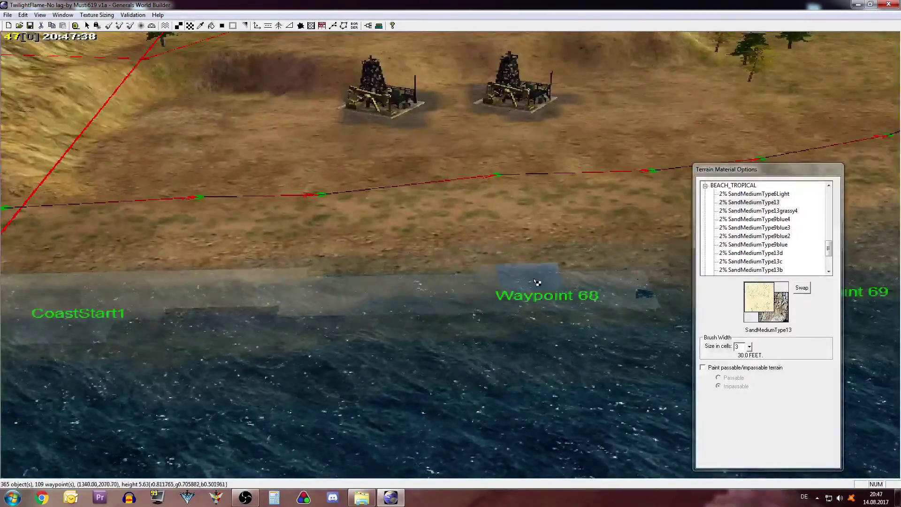
{"action": "left_click", "coordinate": [739, 346]}
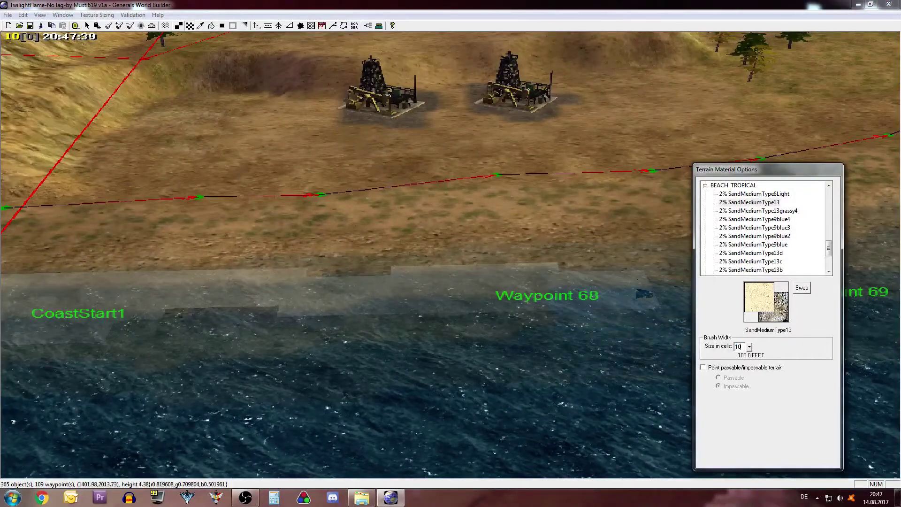
{"action": "right_click_drag", "start_coordinate": [352, 300], "coordinate": [432, 268]}
{"action": "mouse_move", "coordinate": [432, 268]}
{"action": "left_mouse_down"}
{"action": "mouse_move", "coordinate": [193, 241]}
{"action": "mouse_move", "coordinate": [696, 269]}
{"action": "mouse_move", "coordinate": [567, 244]}
{"action": "left_mouse_up"}
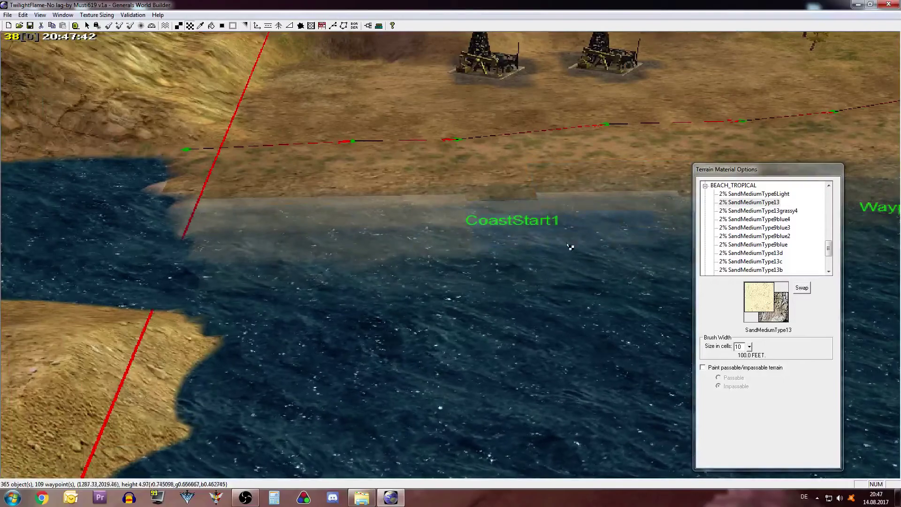
{"action": "right_click_drag", "start_coordinate": [570, 246], "coordinate": [519, 232]}
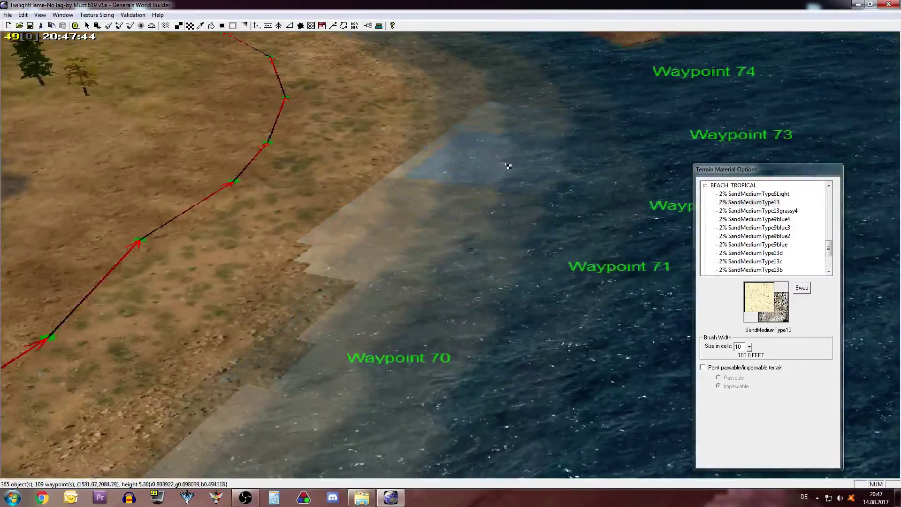
Extend the SandMediumType13 band with the 10-cell brush along the curved shore past Waypoint 70 up to CoastEnd1 near the bridge.
{"action": "left_click_drag", "start_coordinate": [505, 164], "coordinate": [431, 306]}
{"action": "right_click_drag", "start_coordinate": [605, 122], "coordinate": [487, 230]}
{"action": "mouse_move", "coordinate": [450, 349]}
{"action": "left_mouse_down"}
{"action": "mouse_move", "coordinate": [428, 124]}
{"action": "mouse_move", "coordinate": [435, 160]}
{"action": "mouse_move", "coordinate": [332, 89]}
{"action": "left_mouse_up"}
{"action": "right_click_drag", "start_coordinate": [332, 90], "coordinate": [424, 211]}
{"action": "left_click_drag", "start_coordinate": [446, 319], "coordinate": [441, 233]}
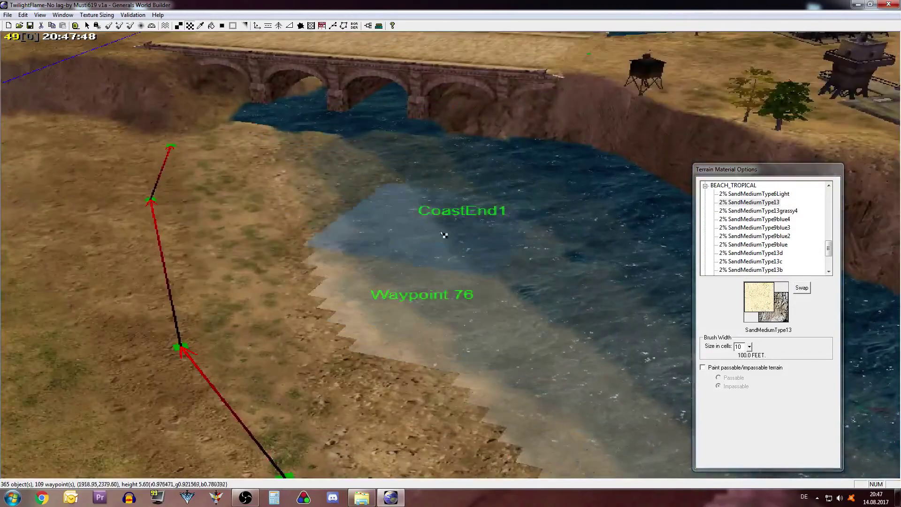
{"action": "right_click_drag", "start_coordinate": [444, 235], "coordinate": [360, 315]}
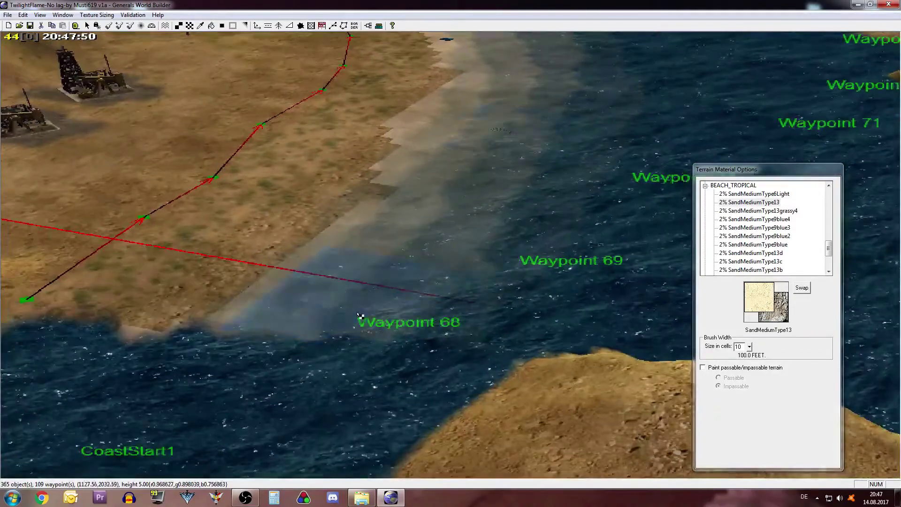
Apply Auto Edge Out to the painted sand so its jagged border blends into the surrounding ground.
{"action": "middle_click_drag", "start_coordinate": [358, 314], "coordinate": [588, 223], "text": "ctrl"}
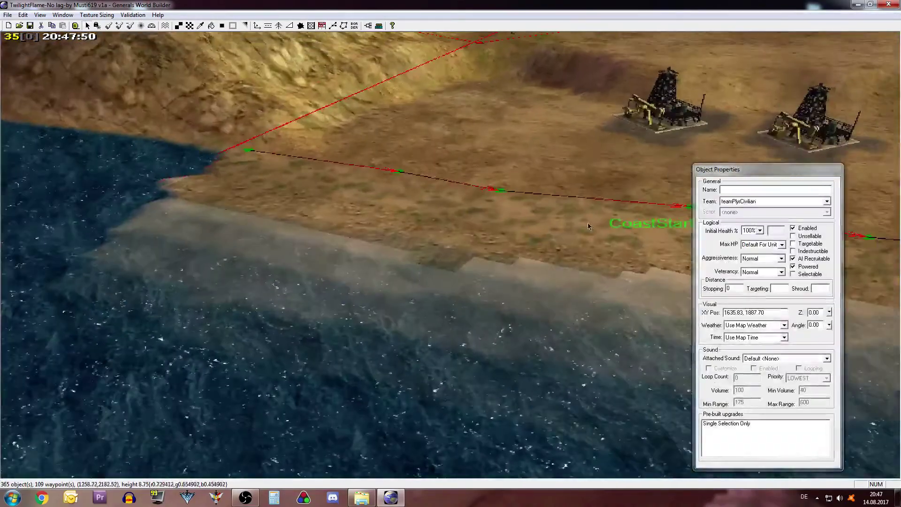
{"action": "left_click", "coordinate": [217, 27]}
{"action": "left_click", "coordinate": [221, 26]}
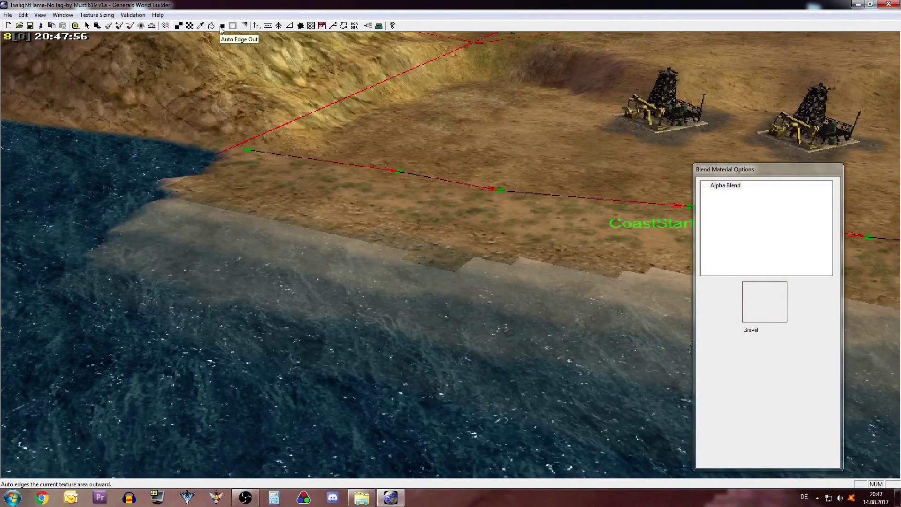
{"action": "right_click_drag", "start_coordinate": [481, 239], "coordinate": [373, 219]}
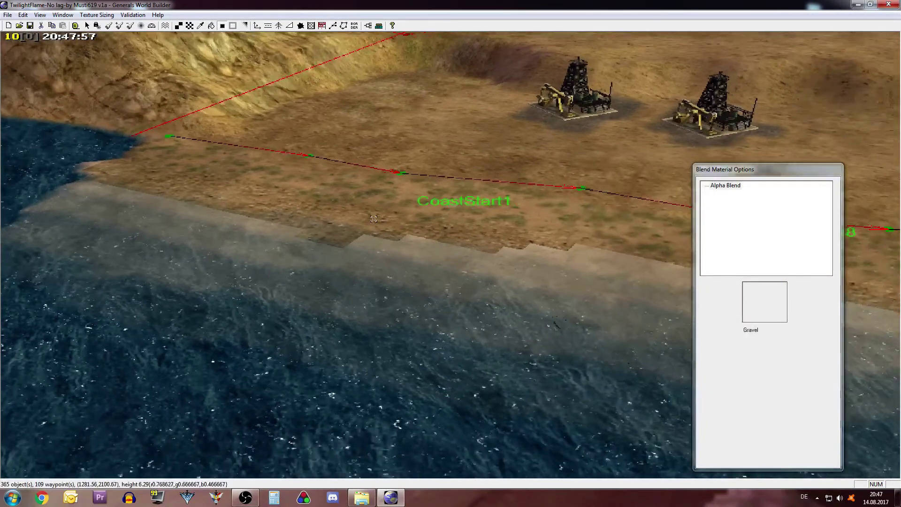
{"action": "left_click", "coordinate": [446, 311]}
Move the first coastline waypoints after CoastStart1, up to Waypoint 69, onto the edge of the new sand.
{"action": "key", "text": "space"}
{"action": "right_click_drag", "start_coordinate": [632, 300], "coordinate": [488, 299]}
{"action": "right_click_drag", "start_coordinate": [690, 299], "coordinate": [587, 301]}
{"action": "right_click_drag", "start_coordinate": [646, 305], "coordinate": [315, 306]}
{"action": "middle_click_drag", "start_coordinate": [315, 306], "coordinate": [340, 306]}
{"action": "left_click_drag", "start_coordinate": [315, 308], "coordinate": [496, 312]}
{"action": "right_click_drag", "start_coordinate": [496, 312], "coordinate": [338, 408]}
{"action": "left_click_drag", "start_coordinate": [226, 307], "coordinate": [393, 359]}
{"action": "left_click_drag", "start_coordinate": [292, 254], "coordinate": [468, 262]}
Move Waypoints 70, 71 and 72 outward onto the inner edge of the sandy shore.
{"action": "right_click_drag", "start_coordinate": [441, 141], "coordinate": [378, 222]}
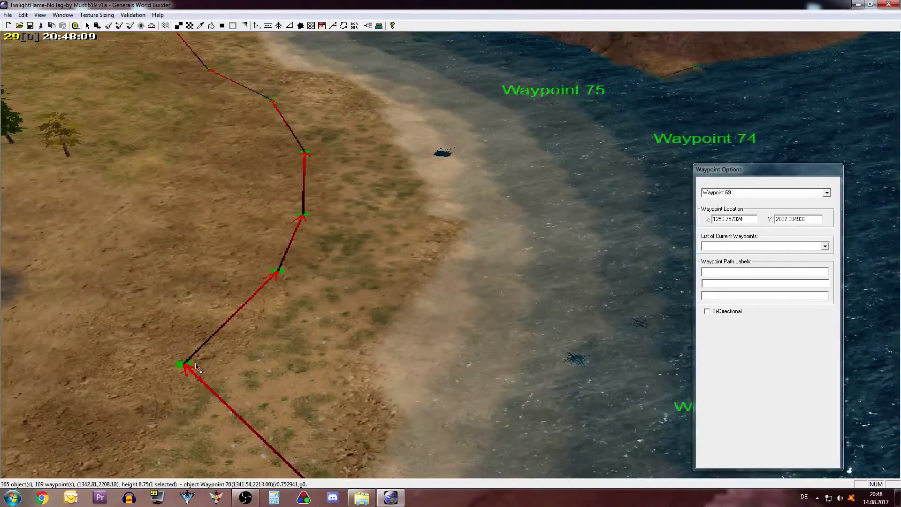
{"action": "left_click_drag", "start_coordinate": [196, 368], "coordinate": [413, 421]}
{"action": "left_click_drag", "start_coordinate": [280, 271], "coordinate": [376, 356]}
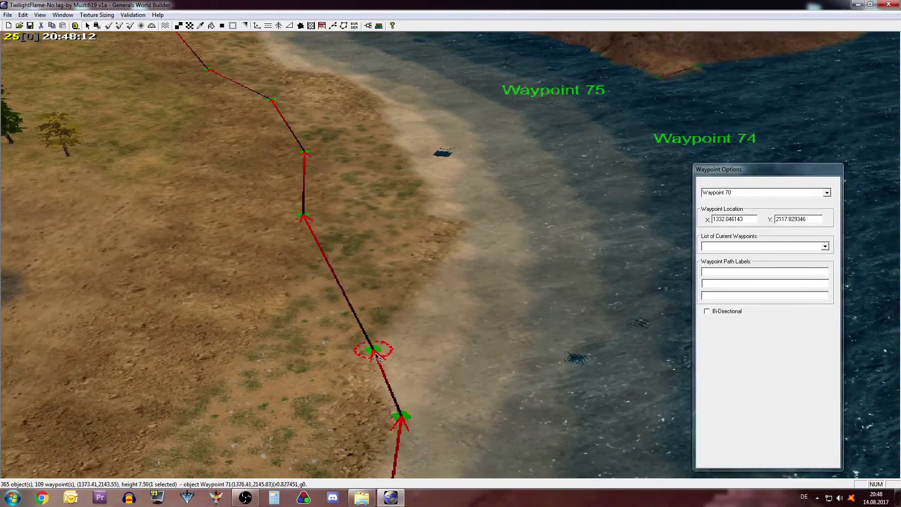
{"action": "left_click_drag", "start_coordinate": [307, 216], "coordinate": [473, 228]}
Shift Waypoints 73, 74 and 75 to follow the inner edge of the sand toward the bridge.
{"action": "right_click_drag", "start_coordinate": [469, 207], "coordinate": [436, 301]}
{"action": "left_click_drag", "start_coordinate": [283, 261], "coordinate": [420, 268]}
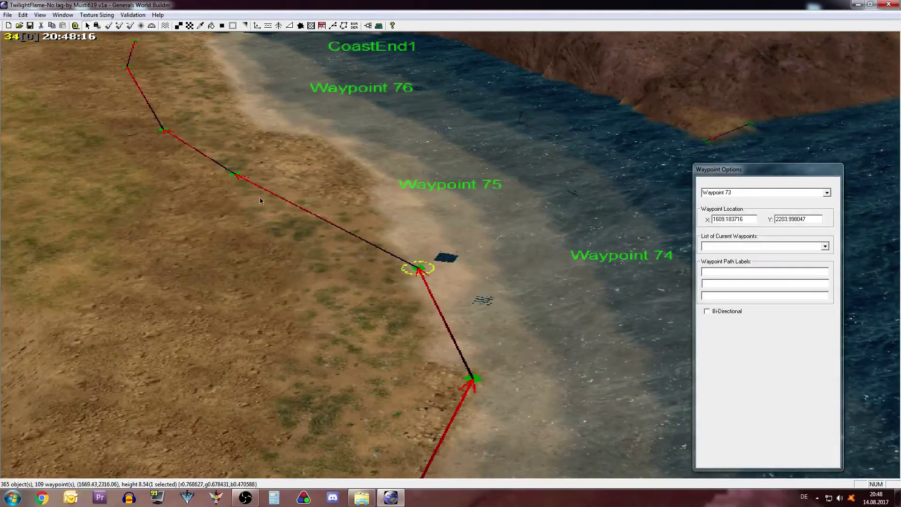
{"action": "left_click_drag", "start_coordinate": [237, 175], "coordinate": [391, 182]}
{"action": "right_click_drag", "start_coordinate": [391, 182], "coordinate": [453, 253]}
{"action": "left_click_drag", "start_coordinate": [206, 199], "coordinate": [386, 204]}
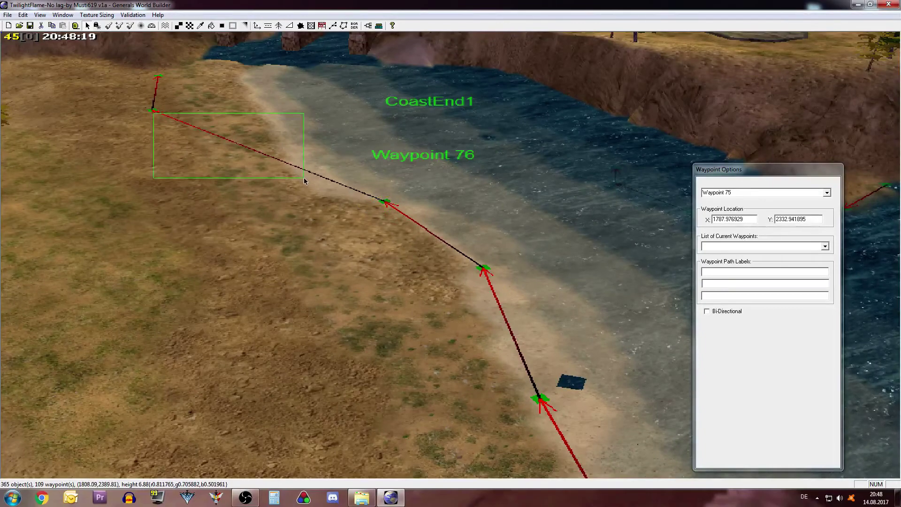
Place Waypoint 76 and CoastEnd1 on the sand edge near the bridge, and fine-tune Waypoint 76.
{"action": "left_click_drag", "start_coordinate": [304, 178], "coordinate": [305, 179]}
{"action": "left_click_drag", "start_coordinate": [153, 110], "coordinate": [303, 183]}
{"action": "right_click_drag", "start_coordinate": [273, 145], "coordinate": [312, 211]}
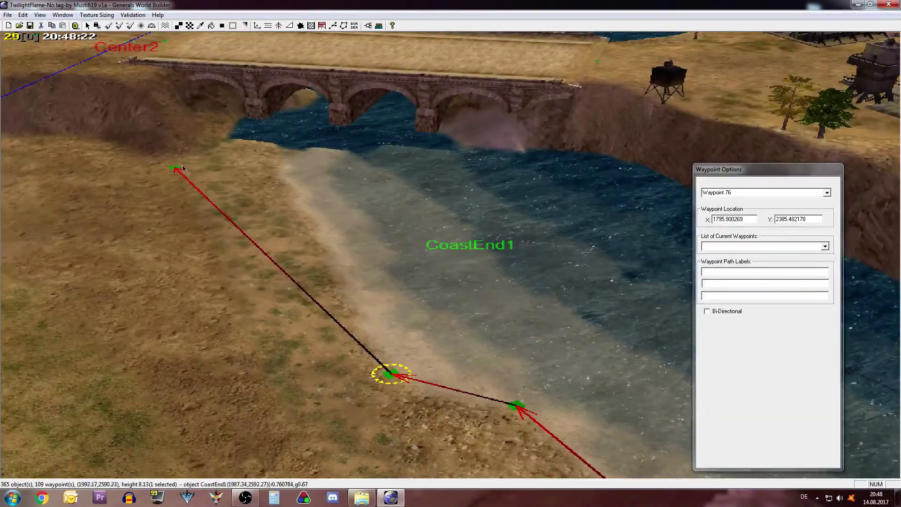
{"action": "left_click_drag", "start_coordinate": [175, 168], "coordinate": [273, 151]}
{"action": "mouse_move", "coordinate": [386, 373]}
{"action": "left_mouse_down"}
{"action": "mouse_move", "coordinate": [373, 344]}
{"action": "mouse_move", "coordinate": [380, 358]}
{"action": "left_mouse_up"}
{"action": "right_click_drag", "start_coordinate": [367, 304], "coordinate": [361, 293]}
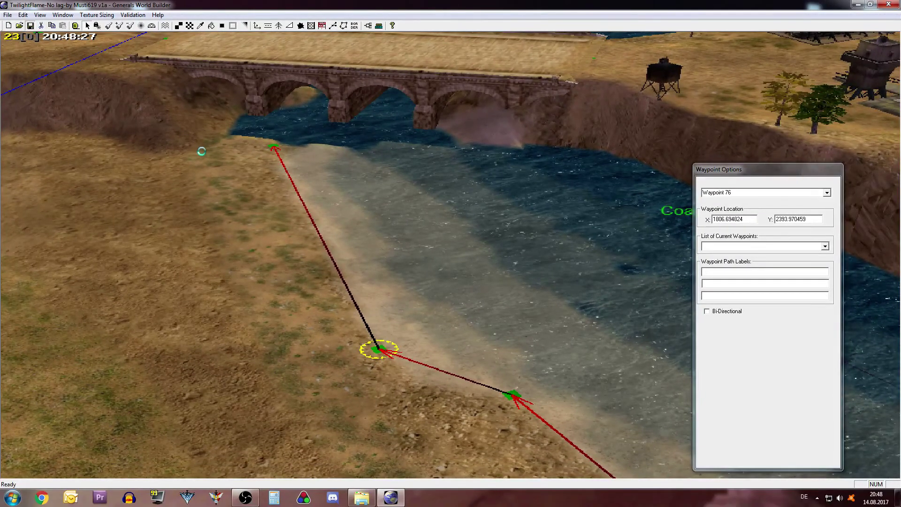
Check the realigned coastline path and blended sand from the bridge back to the map boundary.
{"action": "middle_click_drag", "start_coordinate": [272, 212], "coordinate": [326, 227]}
{"action": "scroll", "coordinate": [336, 231], "scroll_direction": "down", "scroll_amount": 5}
{"action": "right_click_drag", "start_coordinate": [326, 227], "coordinate": [407, 251]}
{"action": "middle_click_drag", "start_coordinate": [406, 251], "coordinate": [391, 216]}
{"action": "right_click_drag", "start_coordinate": [391, 216], "coordinate": [132, 280]}
{"action": "middle_click_drag", "start_coordinate": [332, 268], "coordinate": [85, 121]}
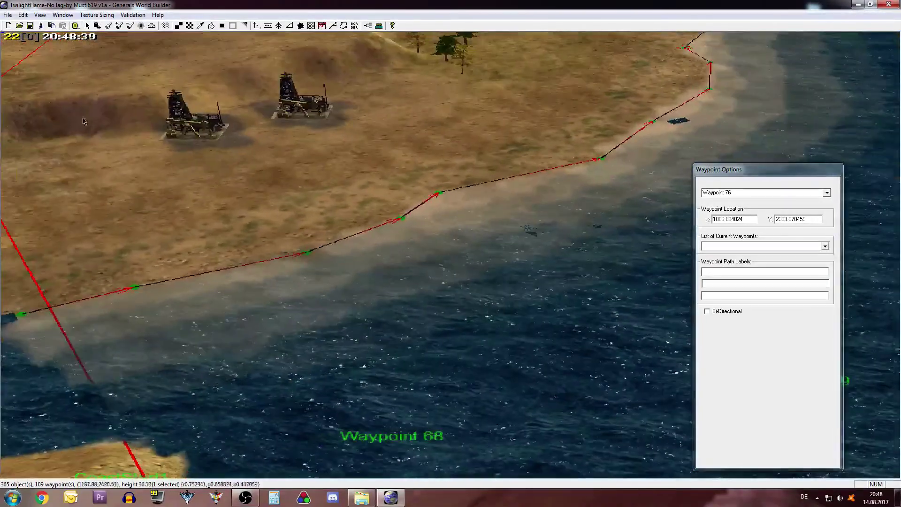
Open the user map BeachFight (By cncHD) and view its shoreline and coast waypoint path as a reference.
{"action": "left_click", "coordinate": [20, 26]}
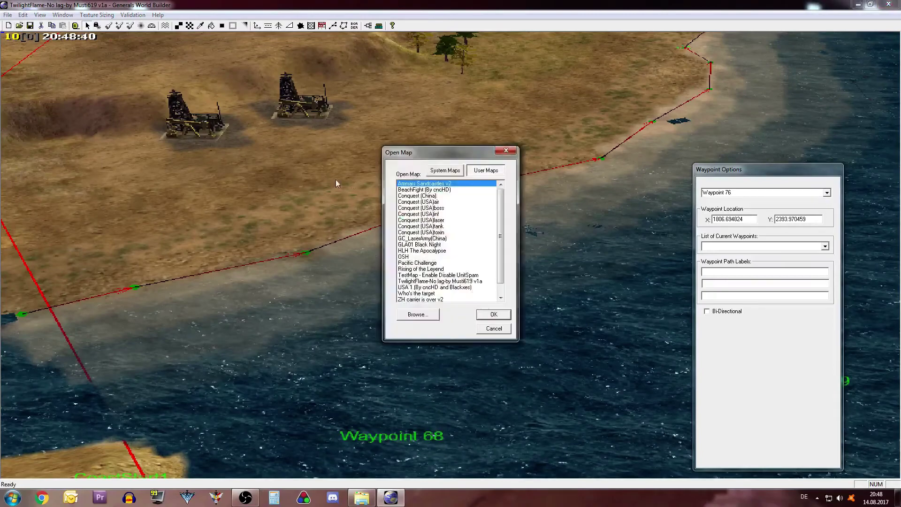
{"action": "double_click", "coordinate": [433, 190]}
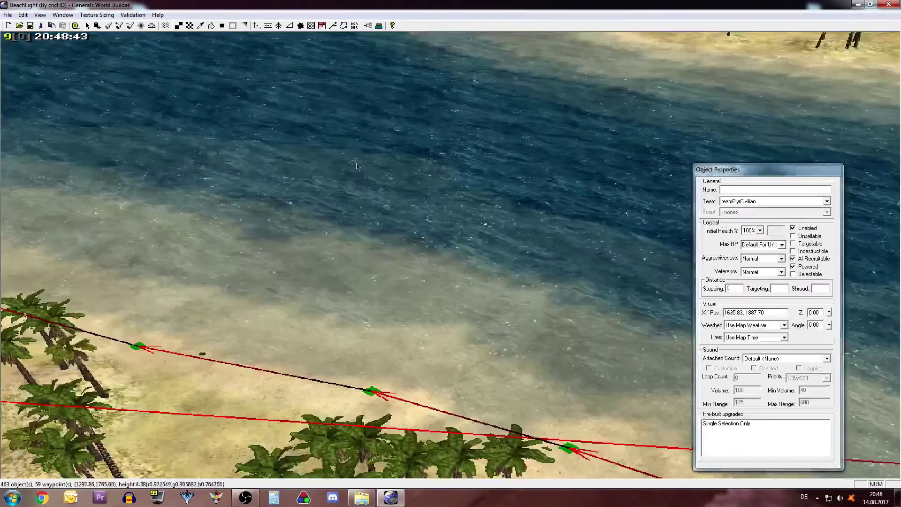
{"action": "middle_click_drag", "start_coordinate": [357, 167], "coordinate": [407, 248]}
{"action": "right_click_drag", "start_coordinate": [408, 247], "coordinate": [348, 225]}
{"action": "middle_click_drag", "start_coordinate": [347, 225], "coordinate": [328, 221]}
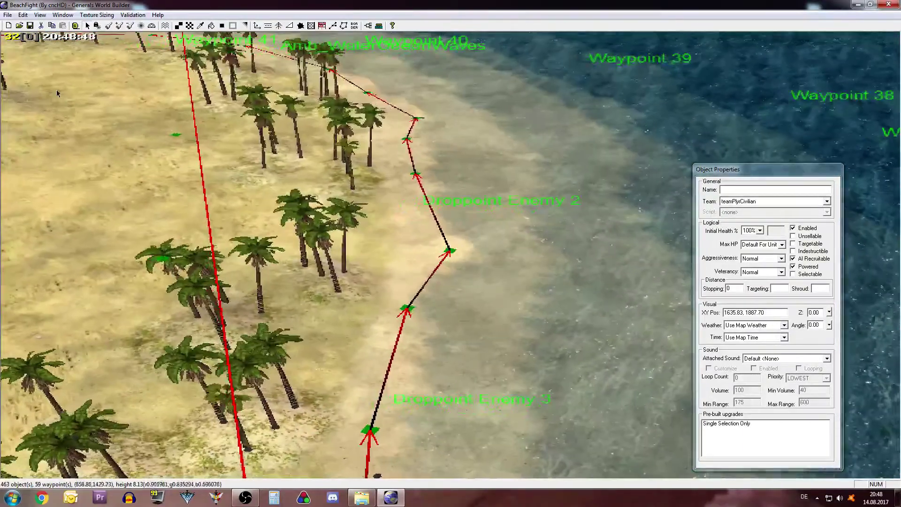
Review the BeachFight map's global light options and close them without changes.
{"action": "left_click", "coordinate": [22, 15]}
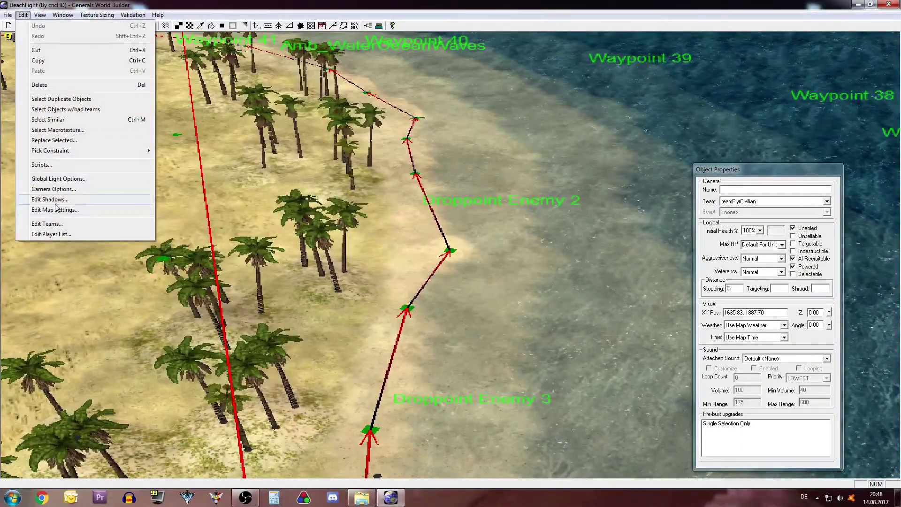
{"action": "left_click", "coordinate": [58, 180]}
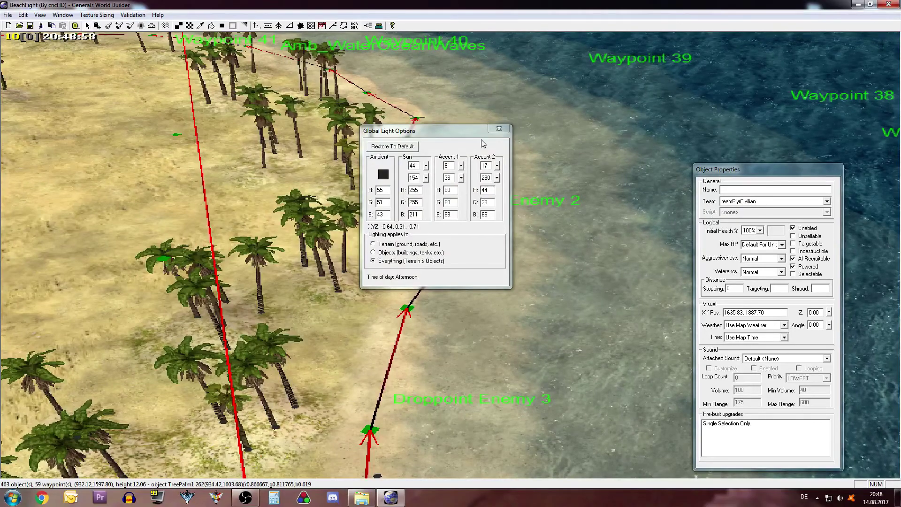
{"action": "left_click", "coordinate": [496, 131]}
Examine the BeachFight island's coastline from several sides, comparing its sand, shallow water and coast waypoint paths.
{"action": "right_click_drag", "start_coordinate": [451, 264], "coordinate": [479, 141]}
{"action": "middle_click_drag", "start_coordinate": [479, 140], "coordinate": [528, 121]}
{"action": "right_click_drag", "start_coordinate": [528, 121], "coordinate": [423, 164]}
{"action": "middle_click_drag", "start_coordinate": [423, 164], "coordinate": [494, 190]}
{"action": "right_click_drag", "start_coordinate": [493, 190], "coordinate": [358, 151]}
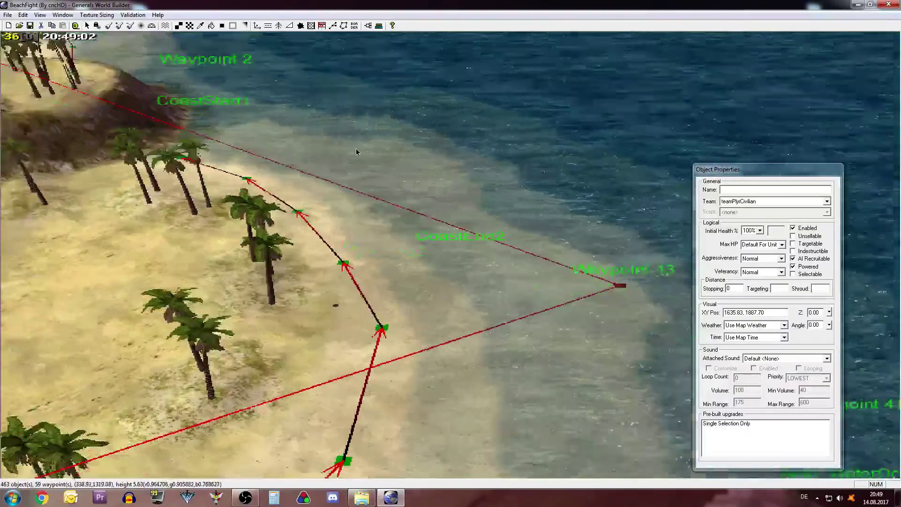
{"action": "middle_click_drag", "start_coordinate": [358, 151], "coordinate": [491, 266]}
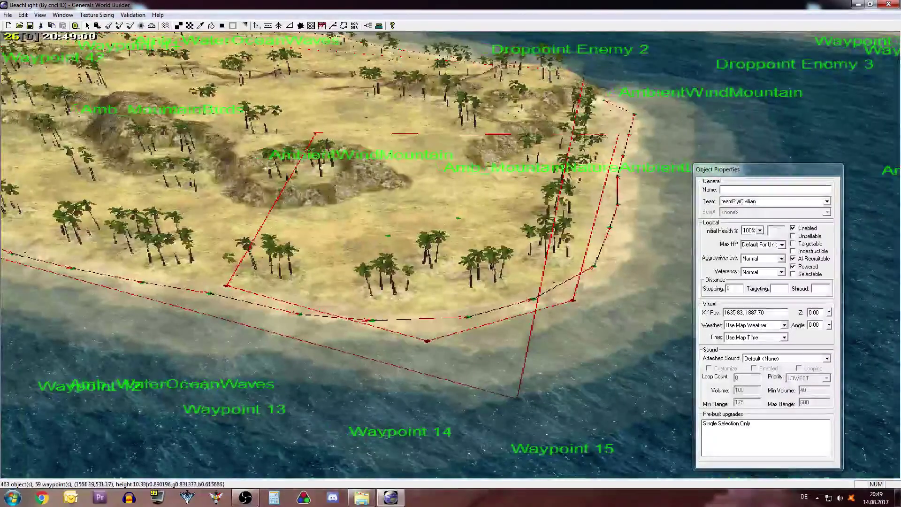
{"action": "middle_click_drag", "start_coordinate": [450, 214], "coordinate": [150, 197]}
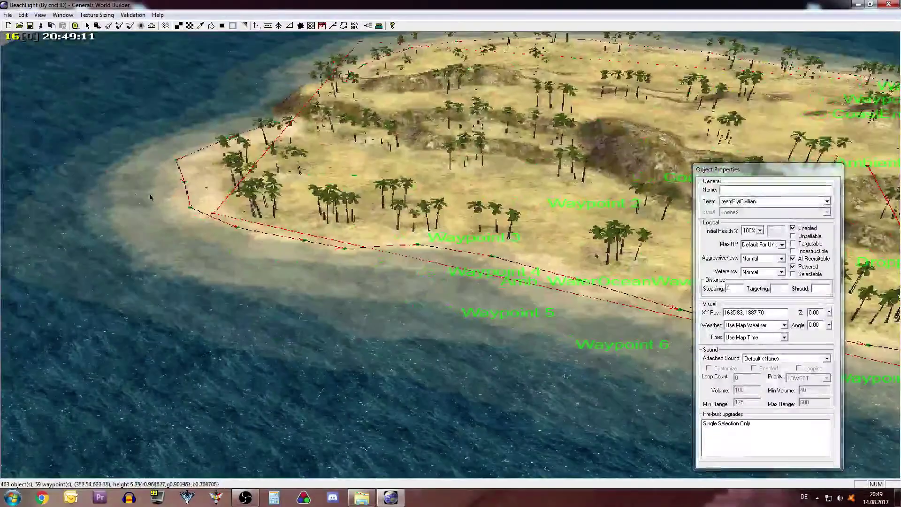
{"action": "middle_click_drag", "start_coordinate": [311, 230], "coordinate": [430, 209]}
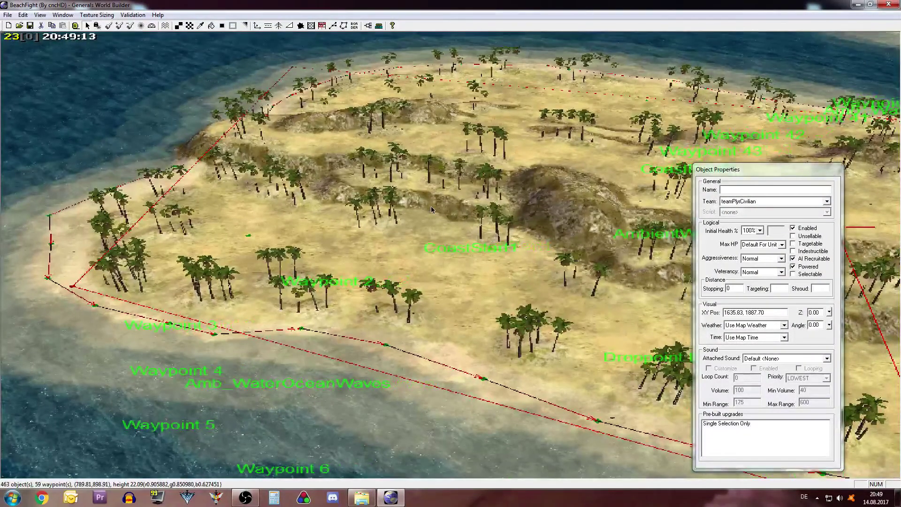